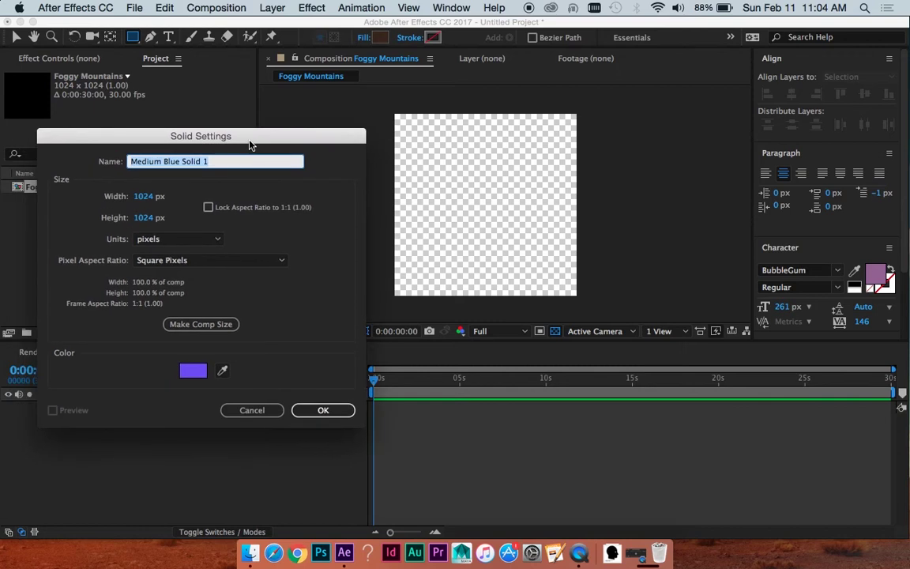
- Create a 1024 × 1024 px solid named BG and apply the Gradient Ramp effect to it
text(BC)
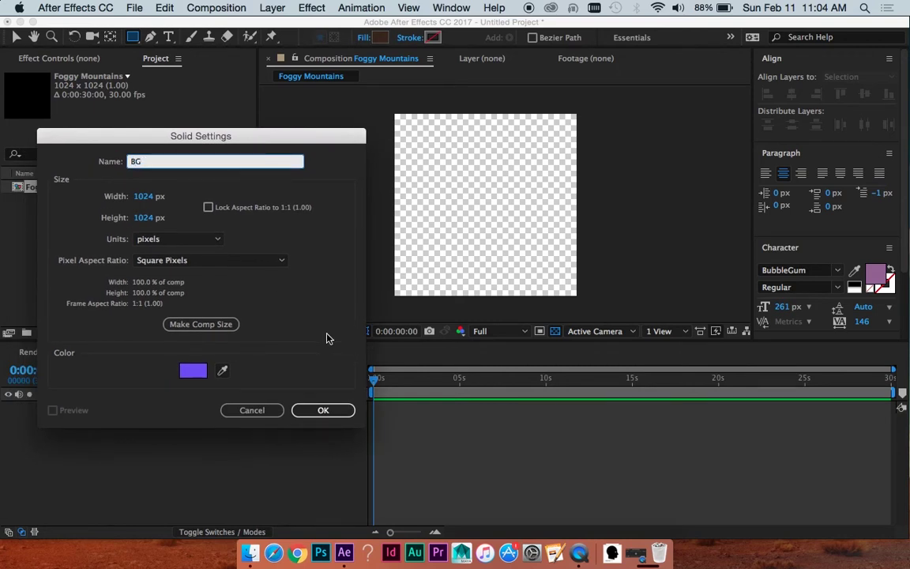
click(336, 409)
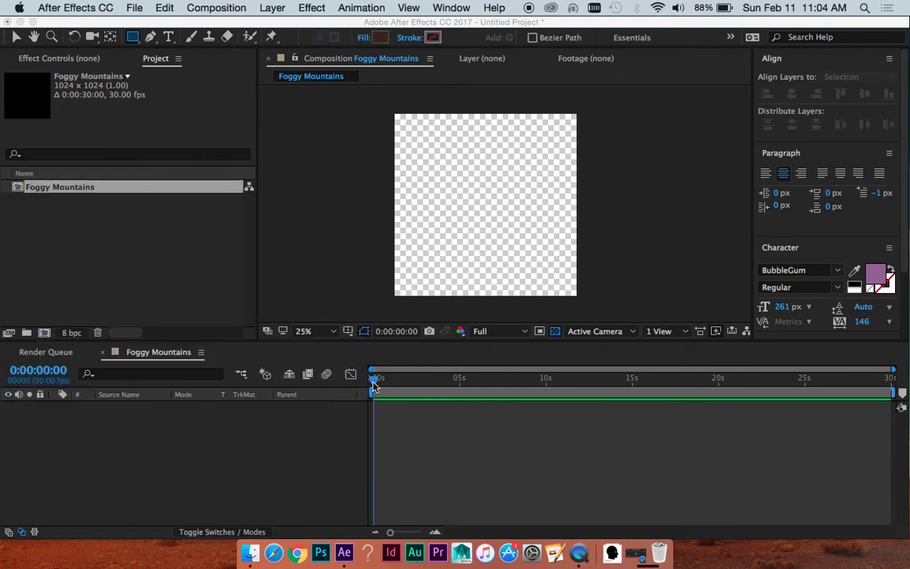
click(443, 7)
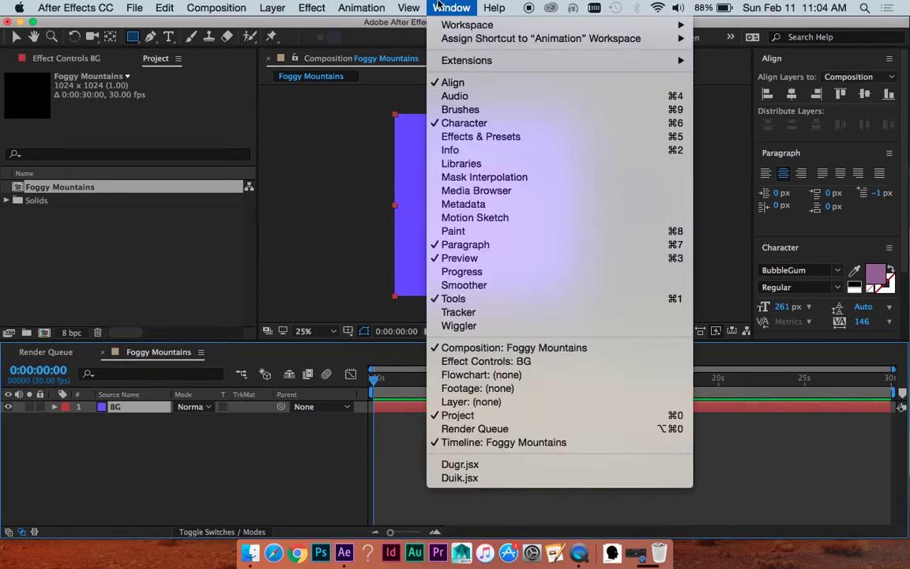
mouse_move(494, 7)
text(grad)
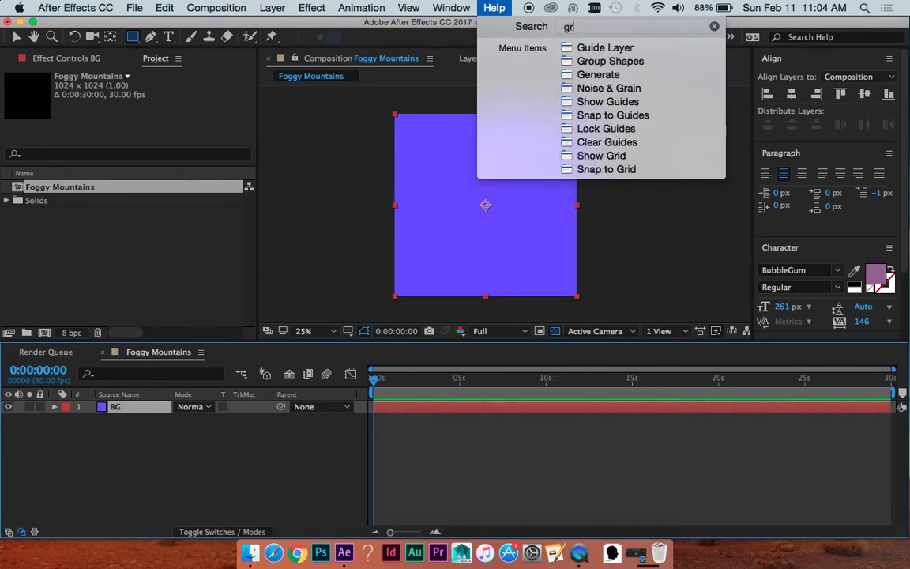
mouse_move(575, 52)
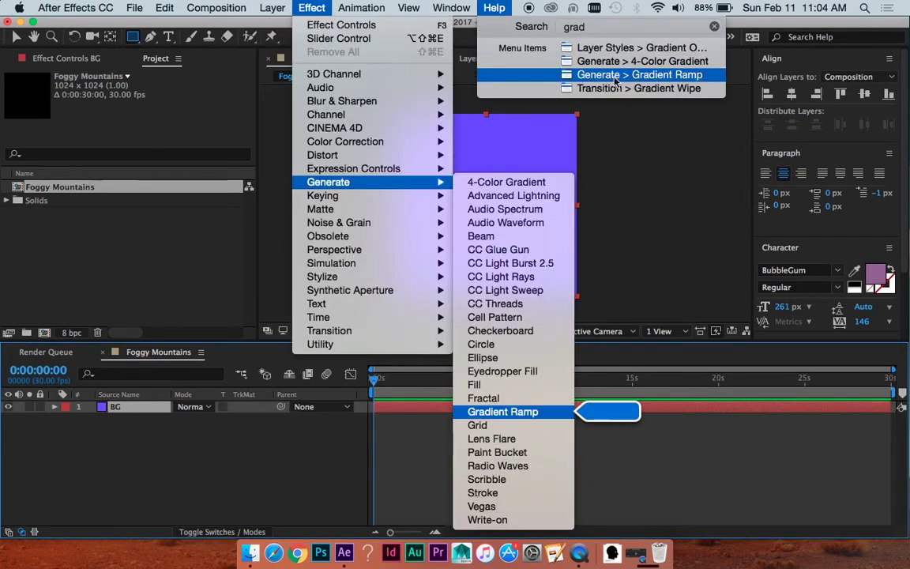
click(604, 74)
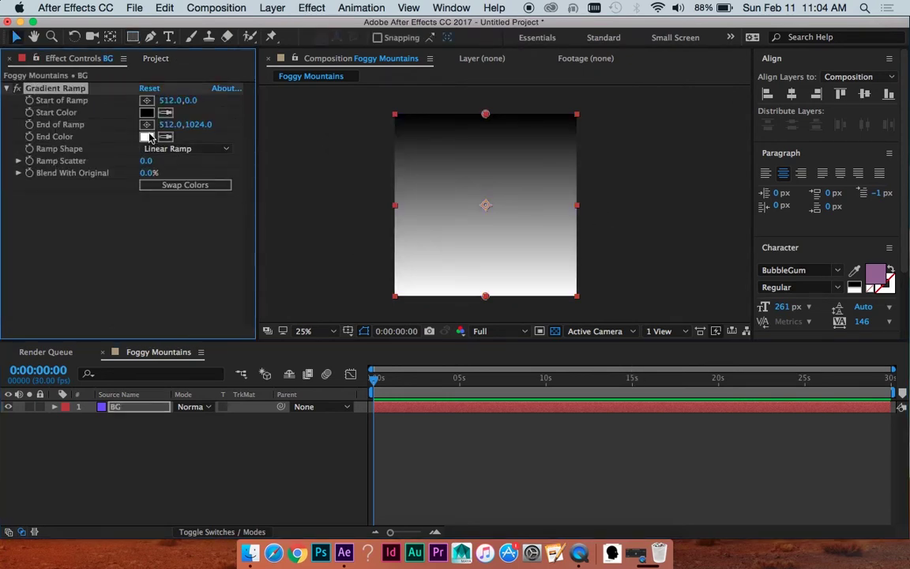
- Set the Gradient Ramp's start color on BG to light blue, 4ABDFE
click(146, 112)
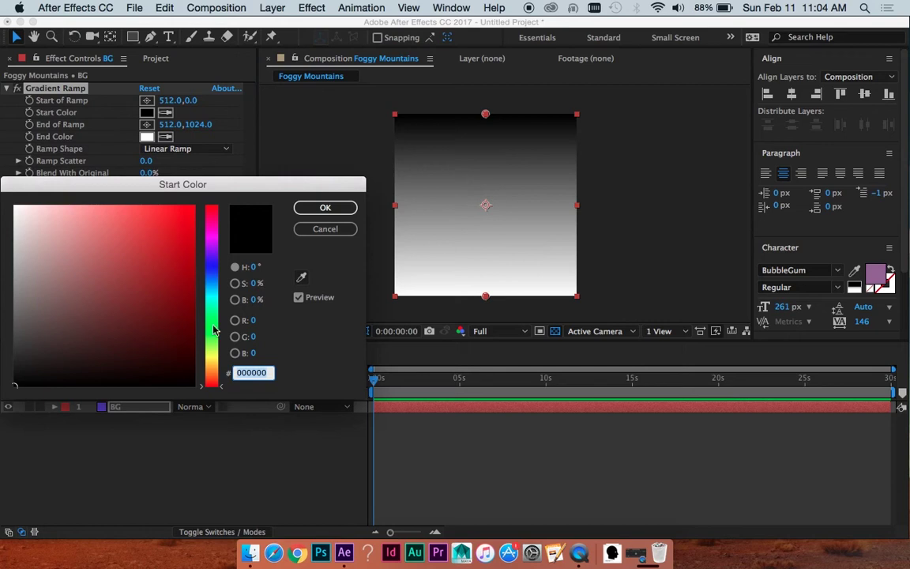
drag(213, 330, 207, 286)
click(142, 209)
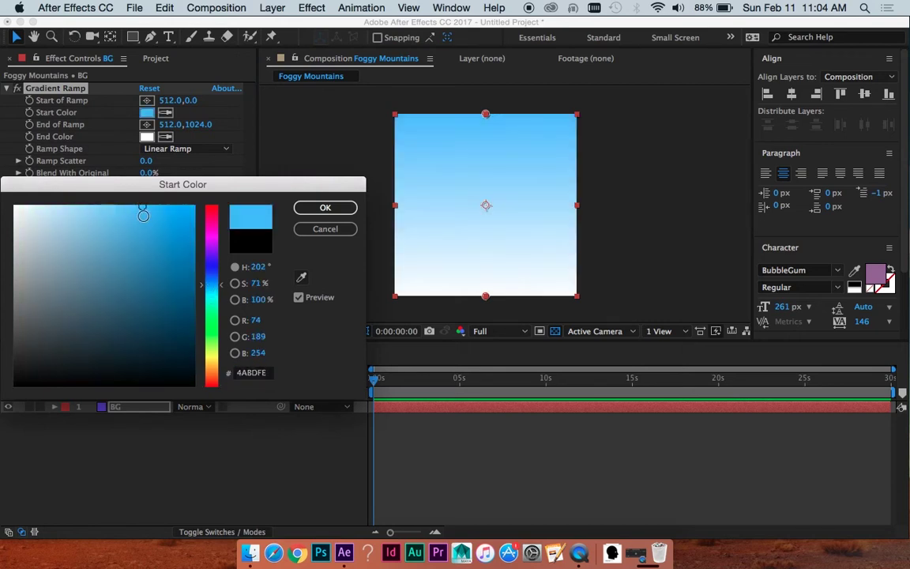
click(325, 207)
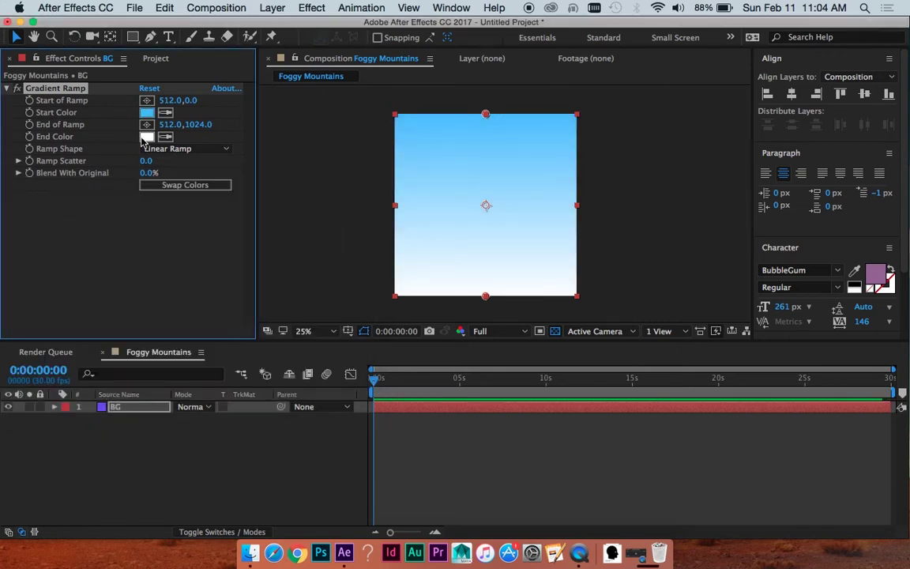
- Set the Gradient Ramp's end color to pale cream, FFF8DA, and lock the BG layer
click(146, 136)
mouse_move(210, 381)
mouse_down()
mouse_move(210, 352)
mouse_move(210, 365)
mouse_up()
drag(79, 212, 40, 193)
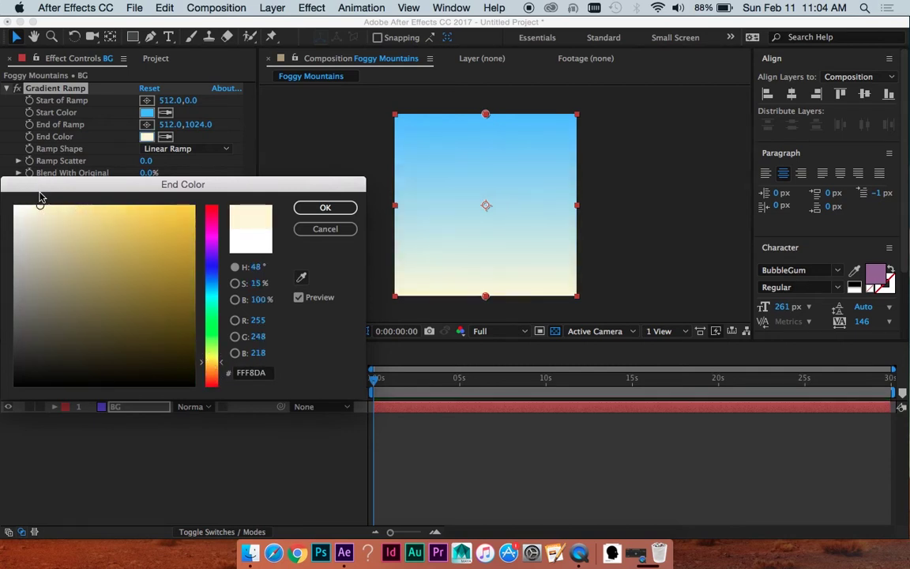
click(325, 207)
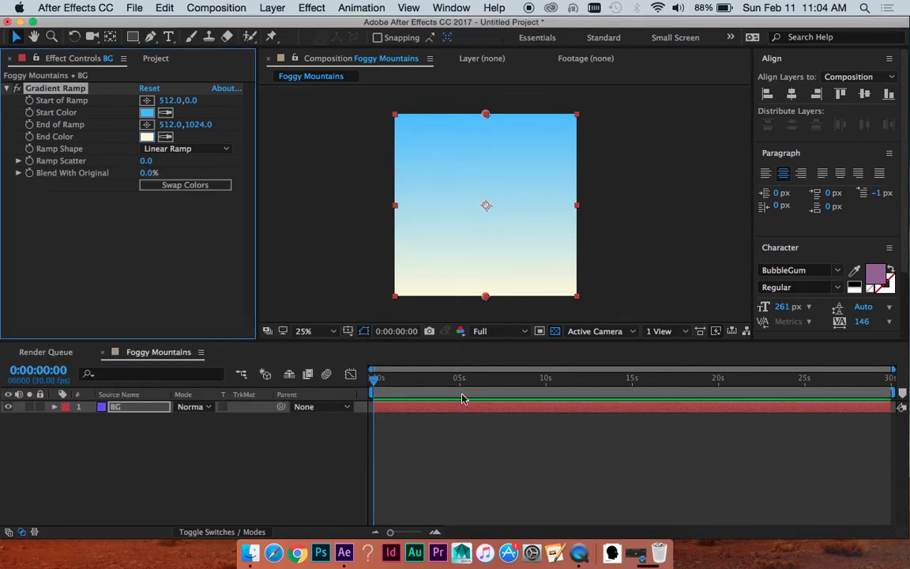
click(455, 461)
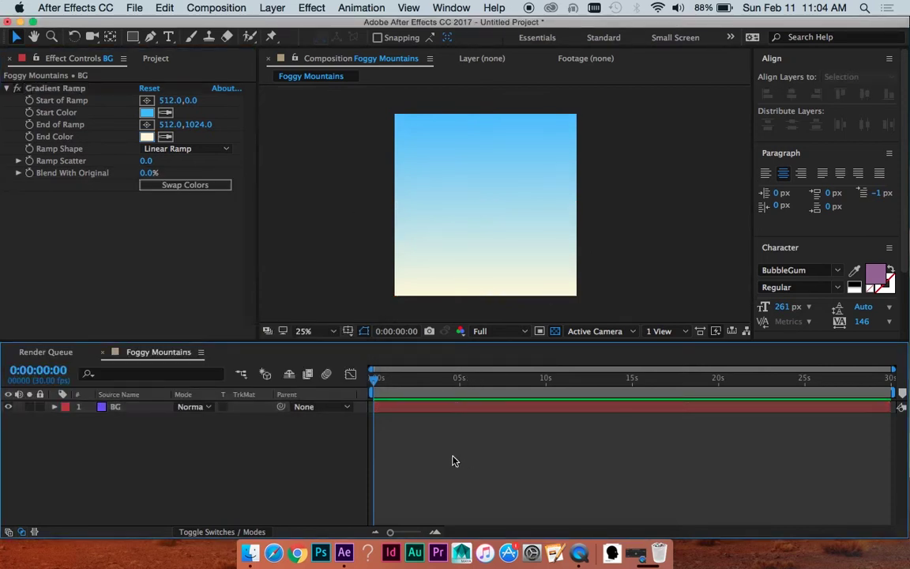
click(41, 407)
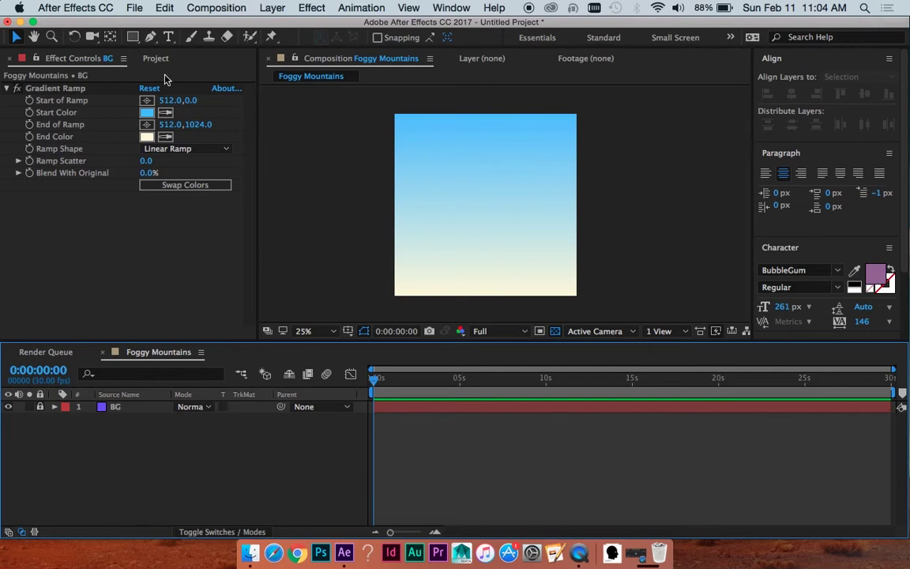
- With the Pen tool, draw a closed mountain shape with a wavy ridge descending to the right, extending past the composition's sides and lower edge
click(150, 38)
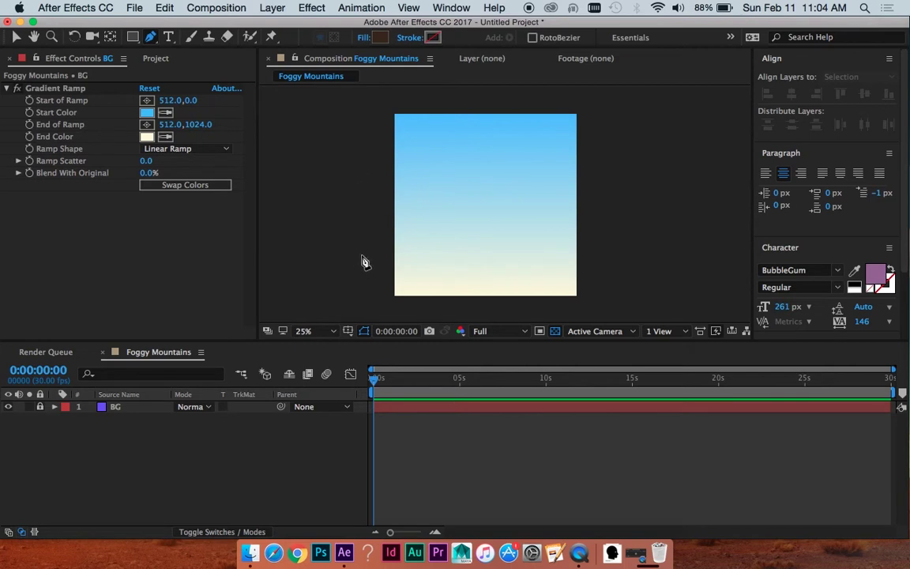
scroll(375, 254, up, 2)
scroll(374, 255, down, 2)
drag(381, 341, 386, 384)
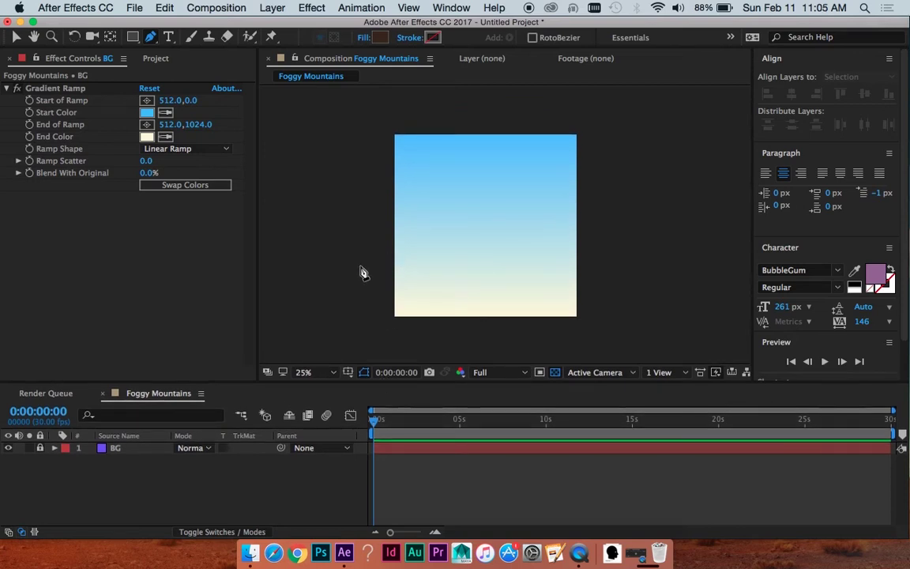
drag(364, 264, 424, 243)
drag(441, 253, 452, 260)
drag(481, 264, 516, 271)
drag(534, 281, 622, 305)
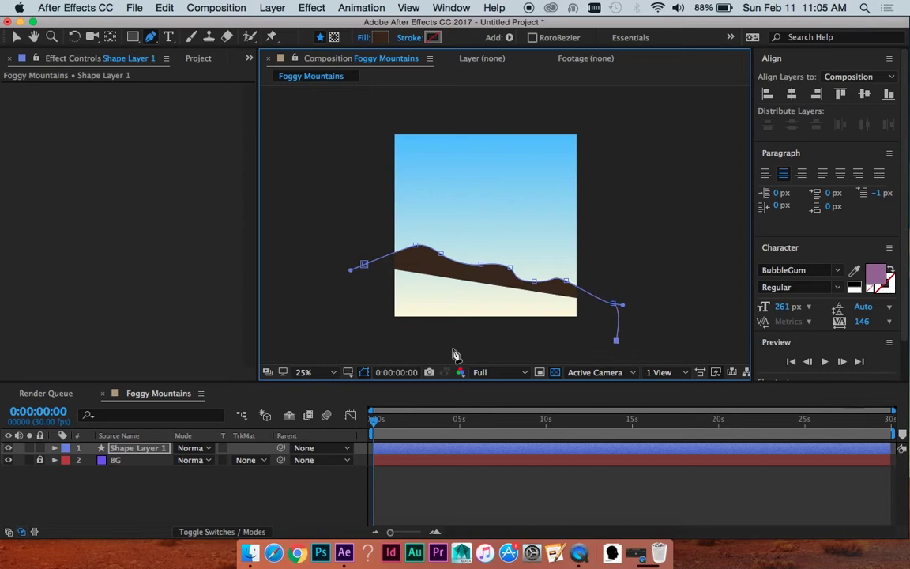
click(616, 340)
click(344, 341)
click(364, 265)
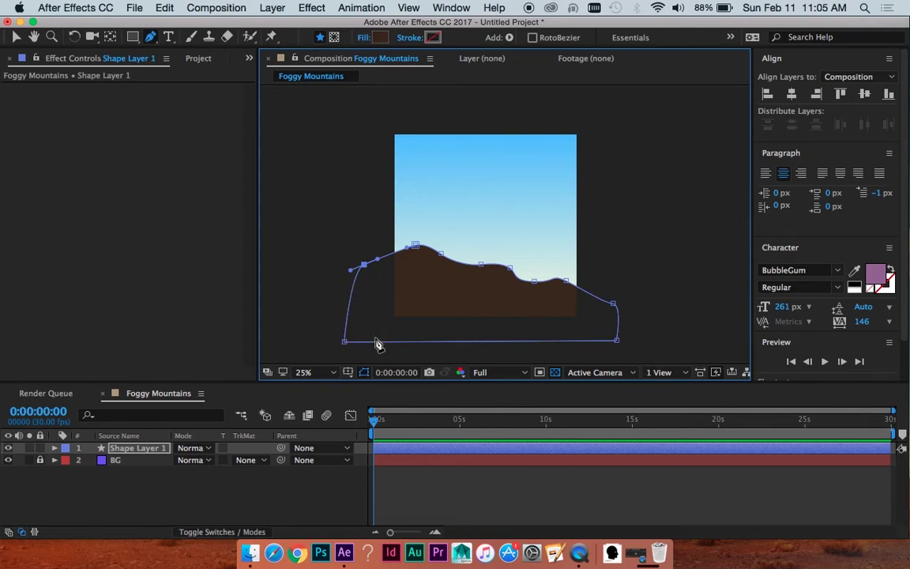
- Smooth the first mountain's ridge by adjusting the points and curve handles along its upper contour
key(period)
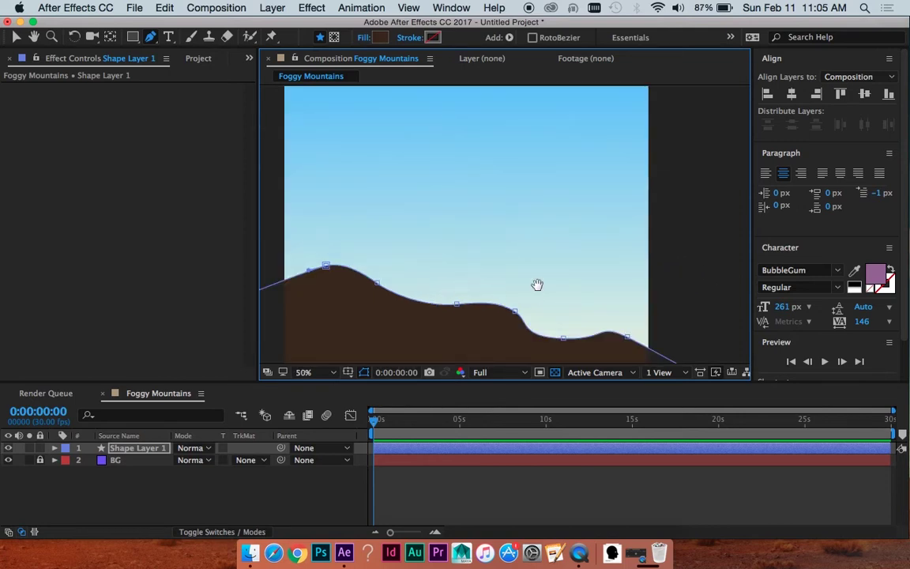
drag(537, 286, 491, 189)
scroll(489, 189, left, 5)
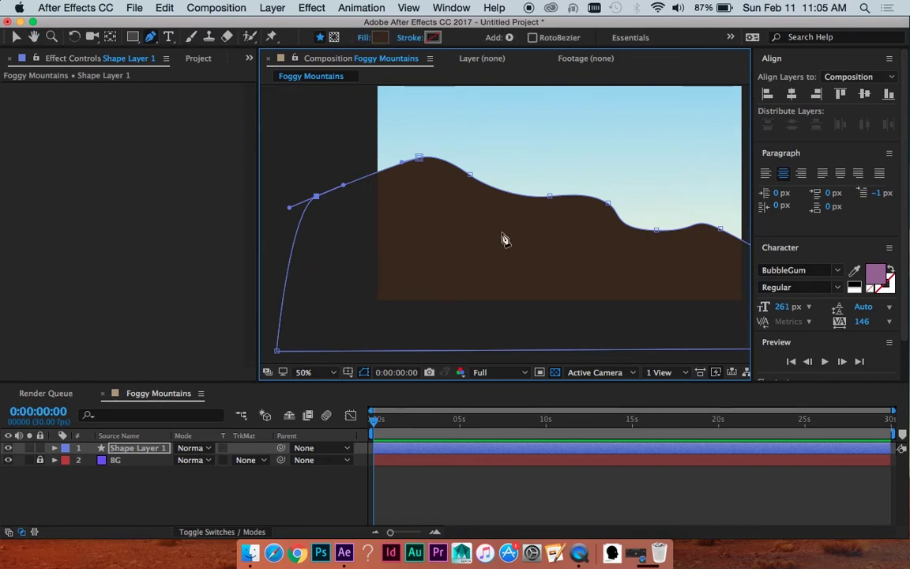
click(419, 158)
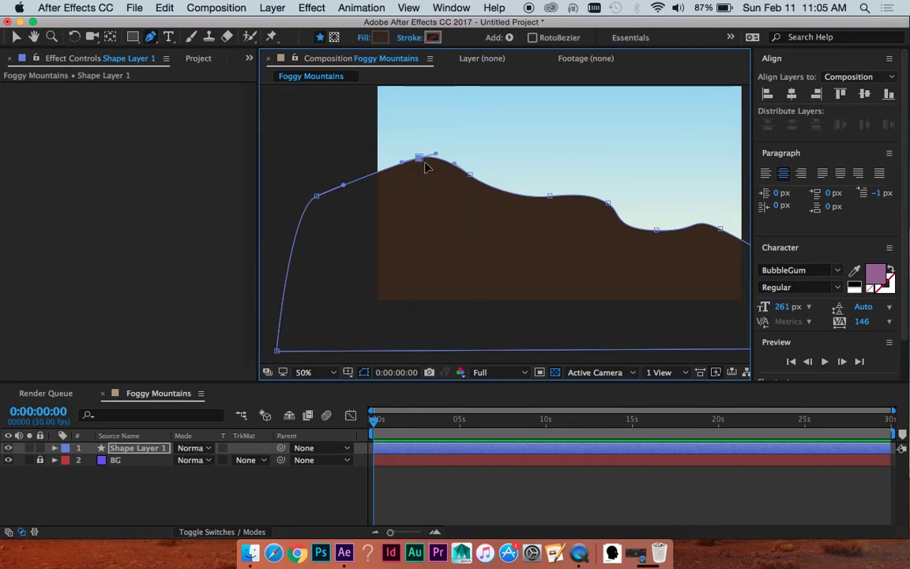
click(552, 198)
drag(518, 198, 499, 200)
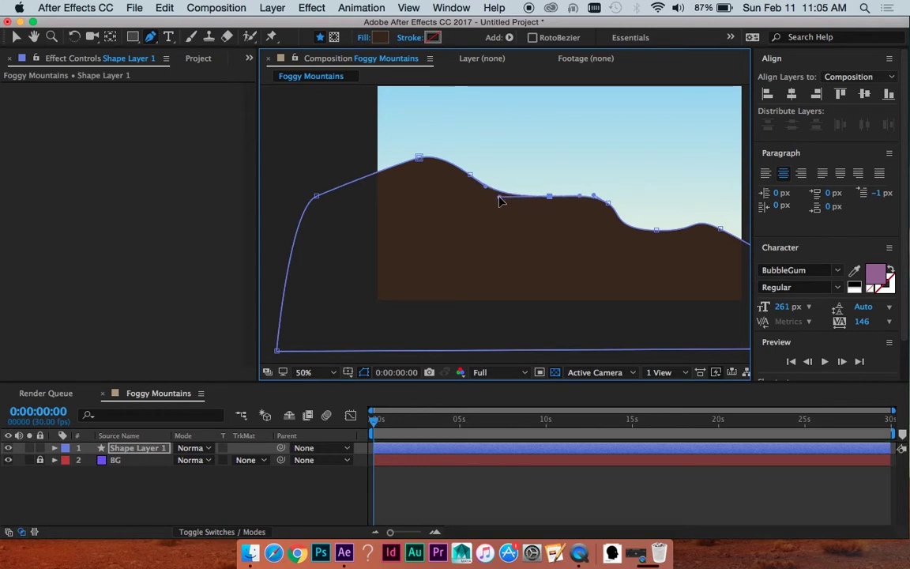
drag(641, 208, 529, 218)
click(530, 198)
drag(445, 176, 534, 213)
click(526, 486)
click(530, 232)
click(457, 449)
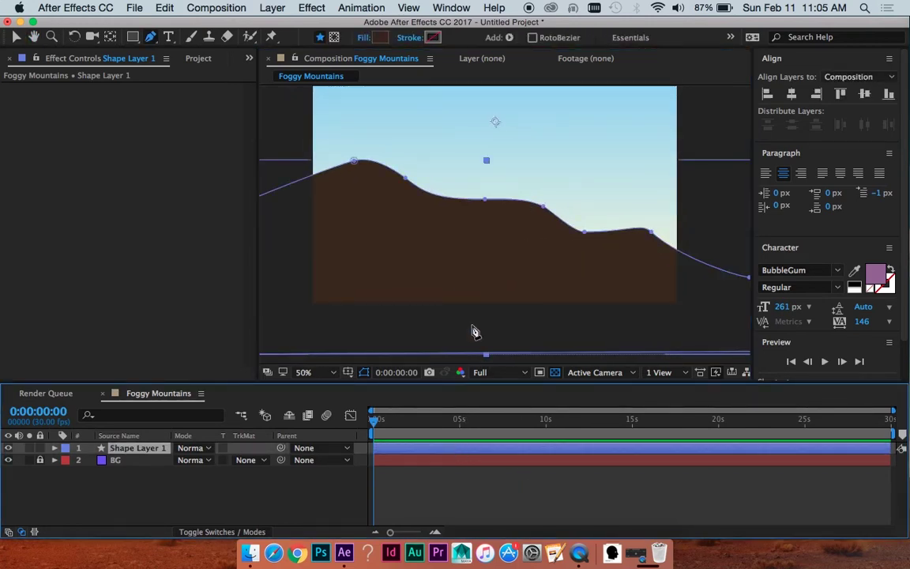
click(501, 473)
drag(407, 170, 380, 195)
- Change the first mountain's fill color to dark blue, 1C2B37, and deselect the layer
click(438, 451)
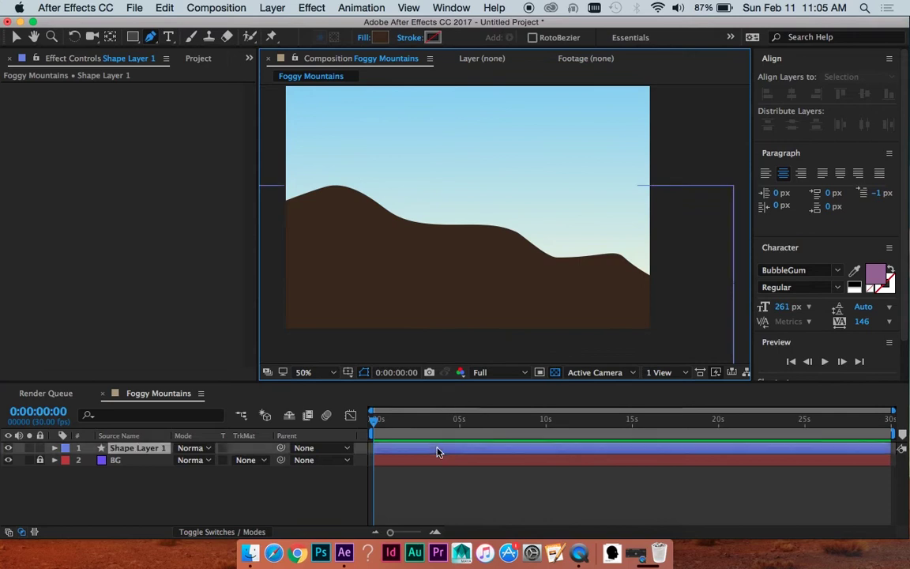
click(378, 37)
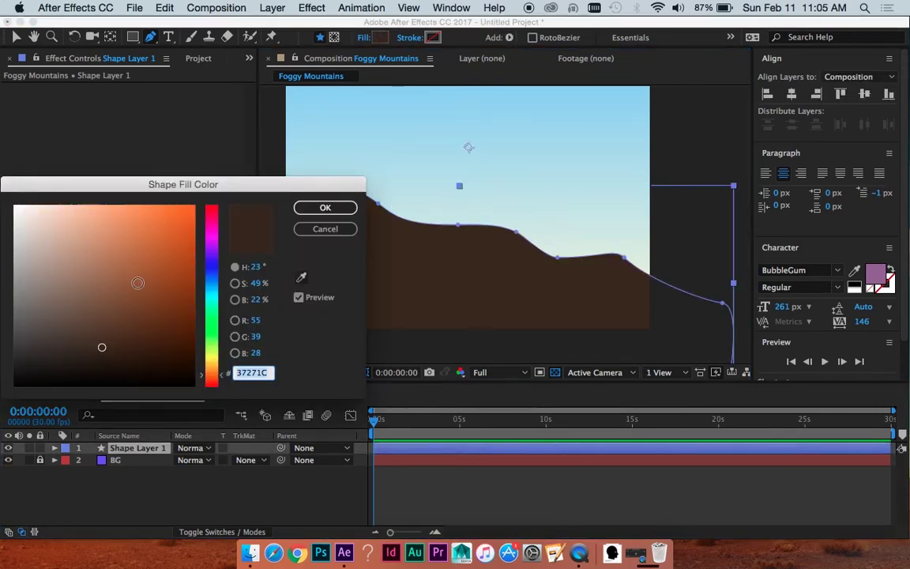
drag(212, 294, 211, 283)
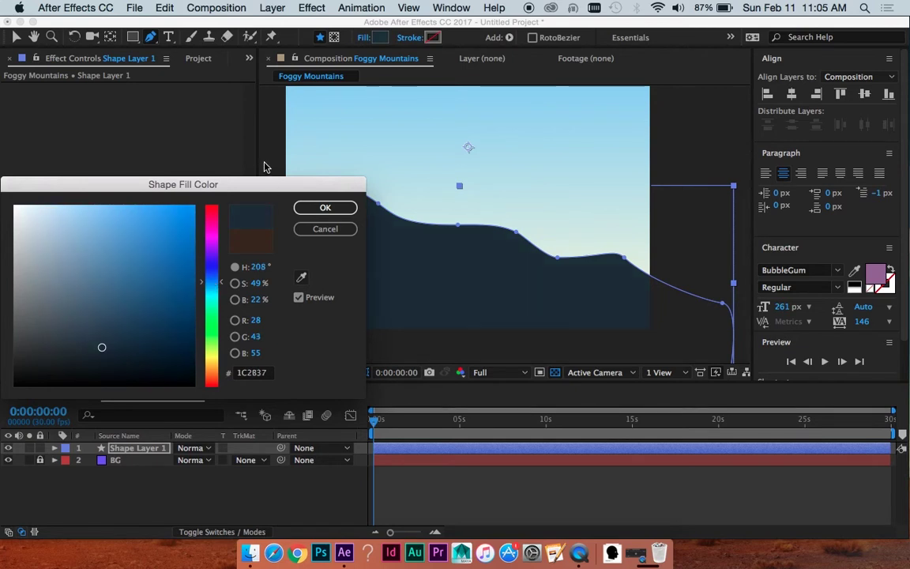
click(327, 210)
click(487, 481)
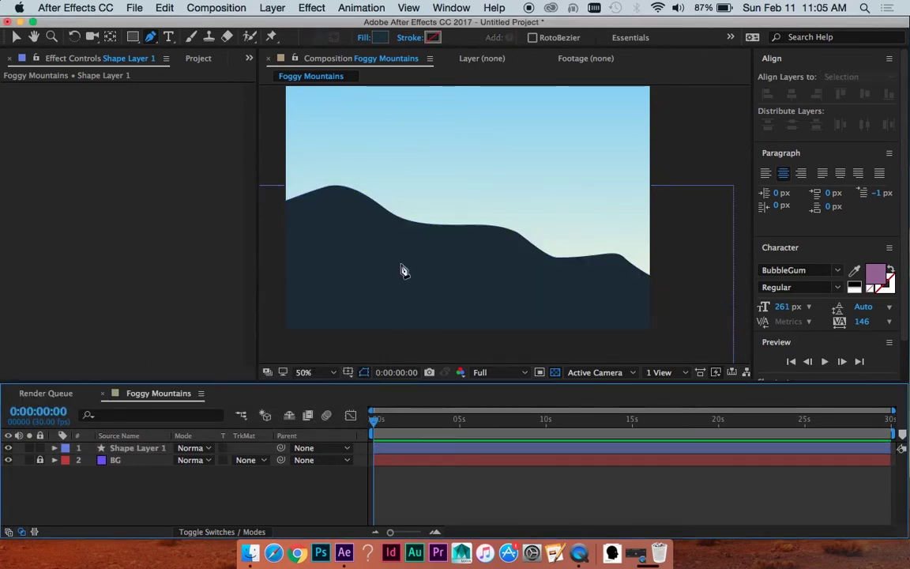
- Draw a second closed mountain shape on its own layer, with a wavy ridge rising to the right and extending beyond the composition's edges
mouse_move(402, 270)
mouse_down()
mouse_move(412, 256)
mouse_move(414, 275)
mouse_up()
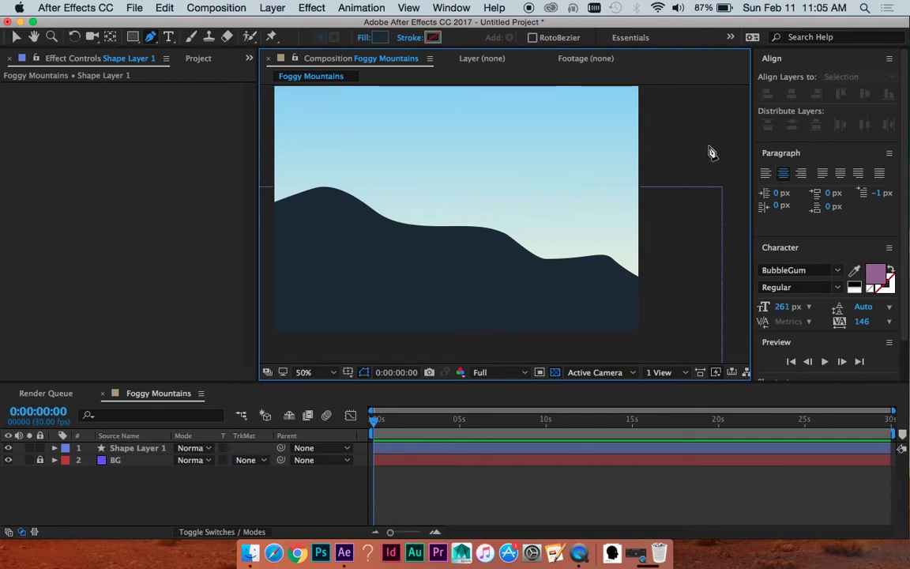
drag(692, 135, 519, 168)
drag(509, 172, 396, 225)
click(313, 206)
mouse_move(316, 217)
mouse_down()
mouse_move(319, 199)
mouse_move(325, 211)
mouse_up()
click(333, 338)
drag(594, 309, 333, 275)
click(556, 298)
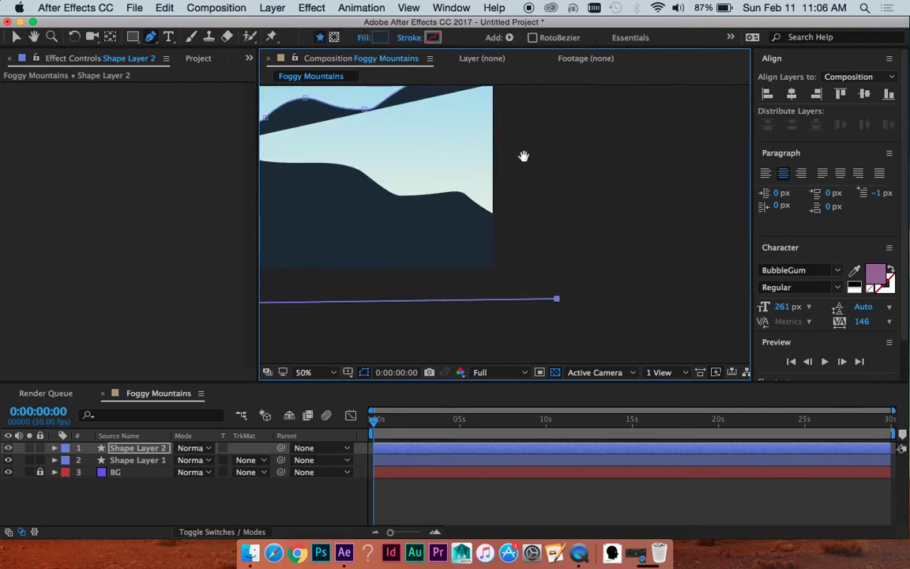
drag(537, 114, 751, 209)
click(591, 231)
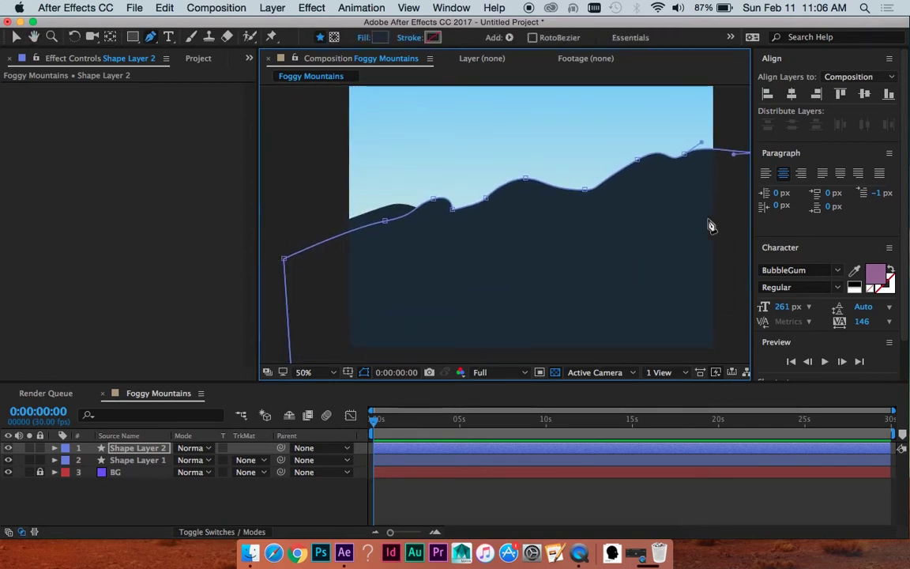
- Change the second mountain's fill to a slightly lighter dark blue than the first mountain's
click(452, 210)
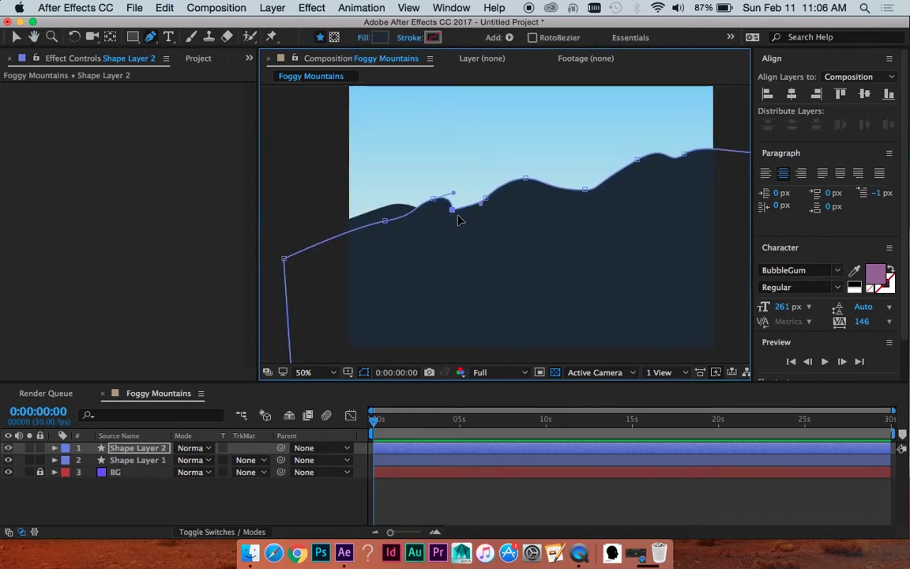
click(383, 37)
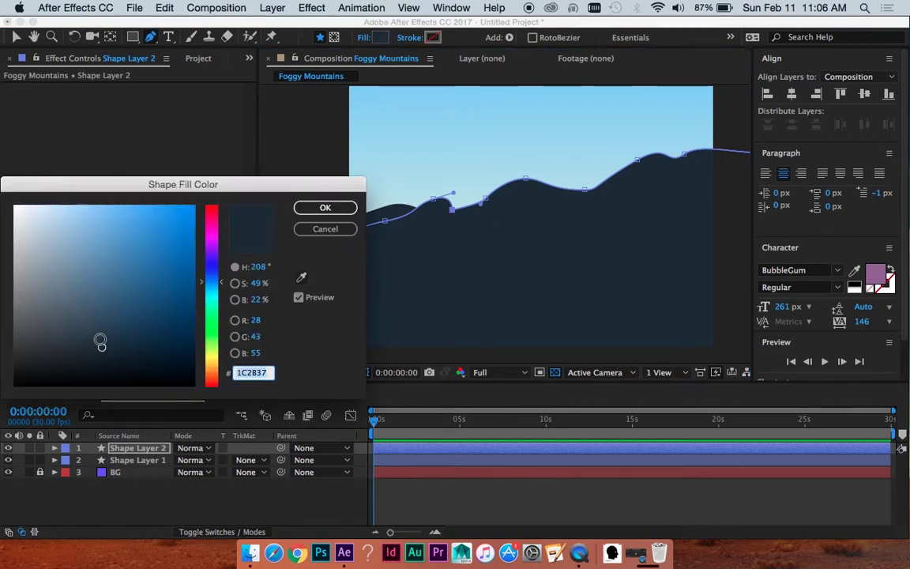
click(99, 339)
key(Return)
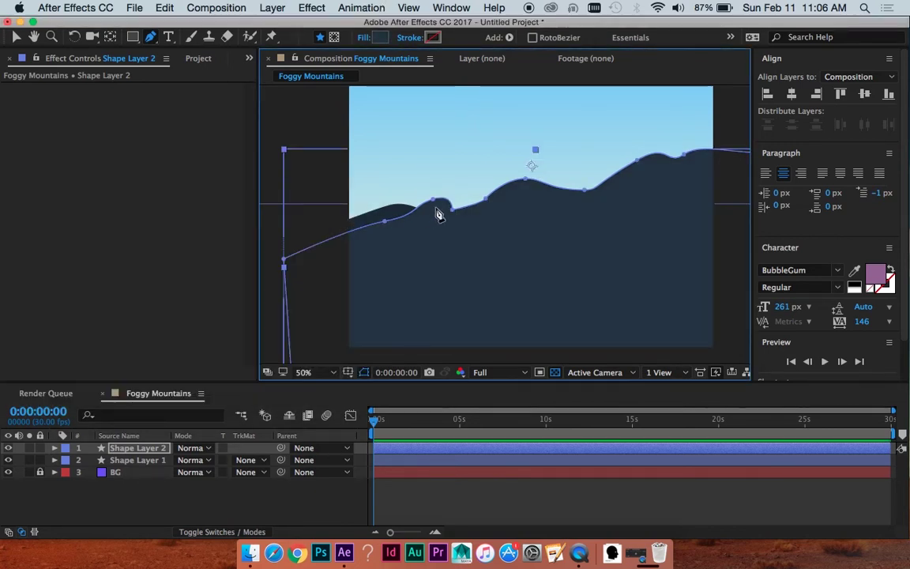
- Smooth the left part of the second mountain's ridge by softening its small hump and rounding the dip beside it
key(v)
drag(452, 211, 463, 212)
scroll(463, 212, up, 1)
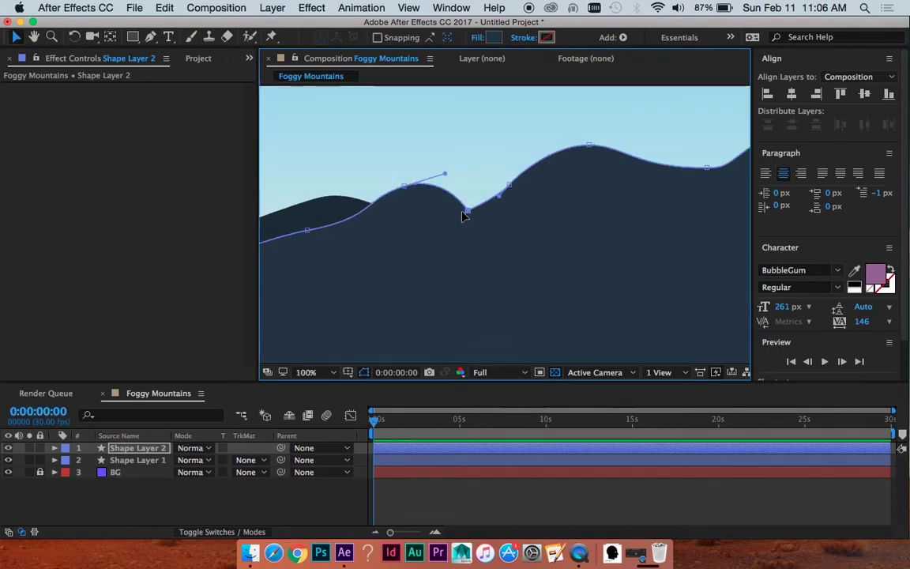
mouse_move(412, 186)
mouse_down()
mouse_move(400, 202)
mouse_move(409, 197)
mouse_up()
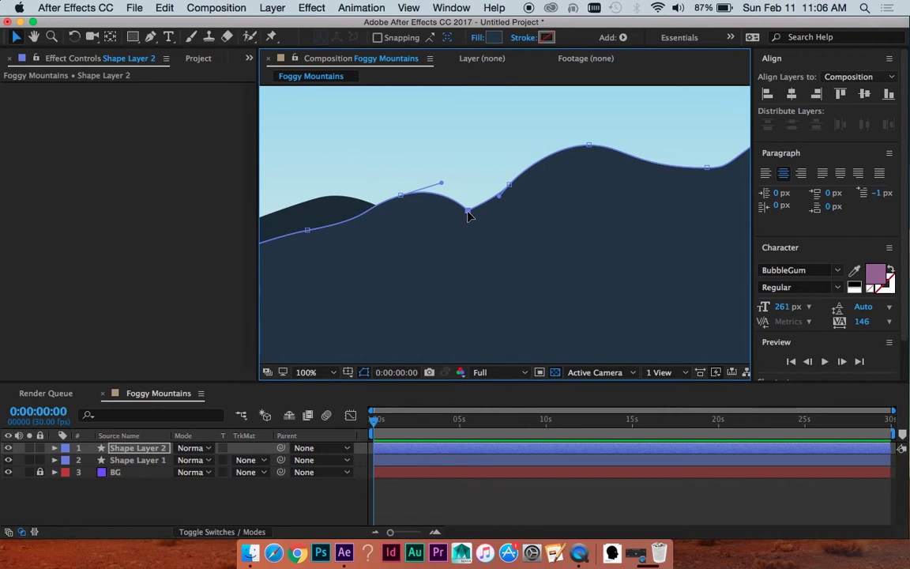
key(g)
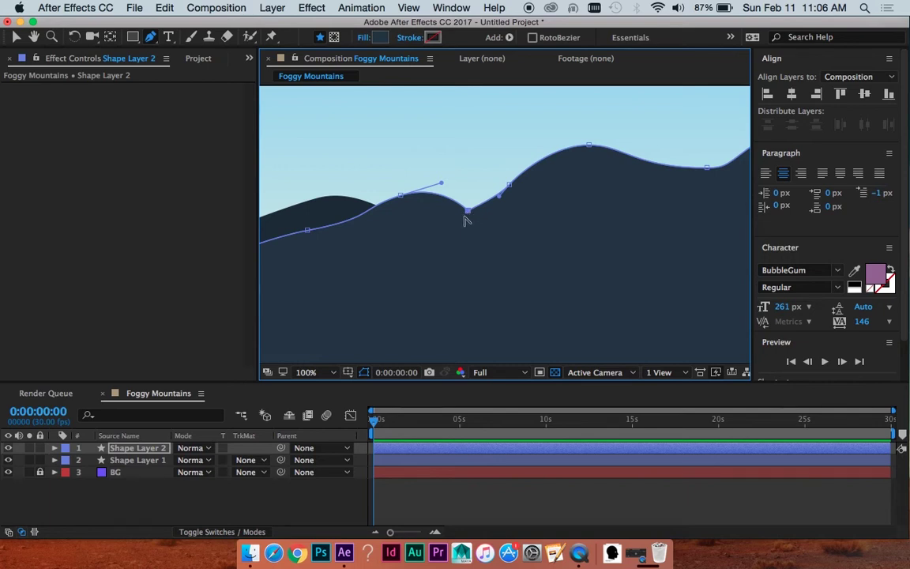
alt+click(469, 212)
key(v)
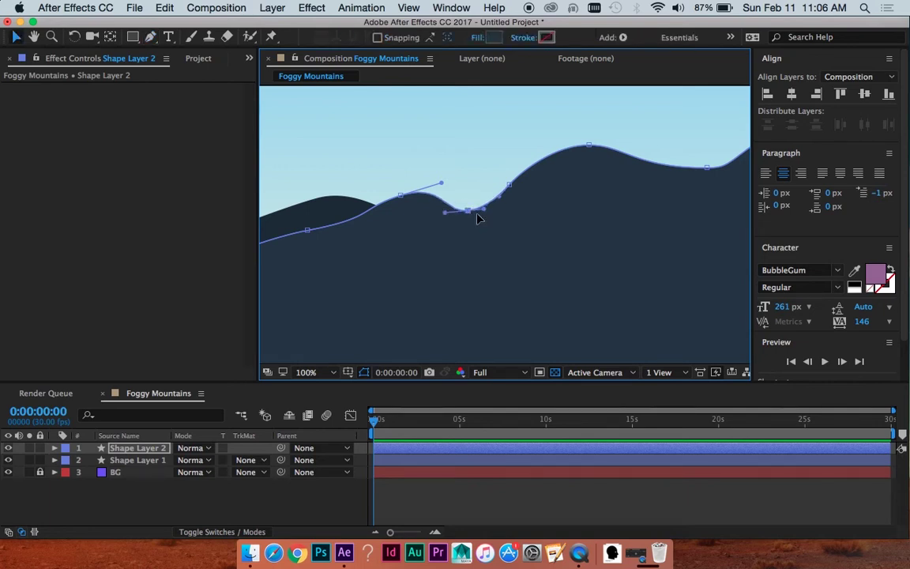
drag(483, 209, 476, 211)
drag(401, 195, 427, 198)
key(space)
drag(459, 205, 413, 224)
- Reshape the second mountain's middle peak with a tighter crest and smoother slope, and refine the ridge points toward its right end
click(542, 164)
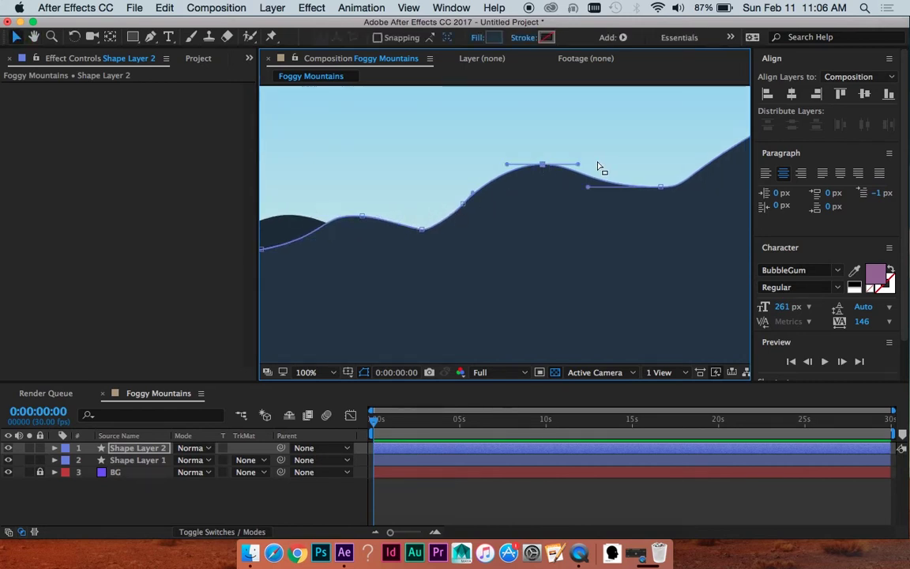
drag(578, 166, 535, 170)
drag(463, 204, 483, 210)
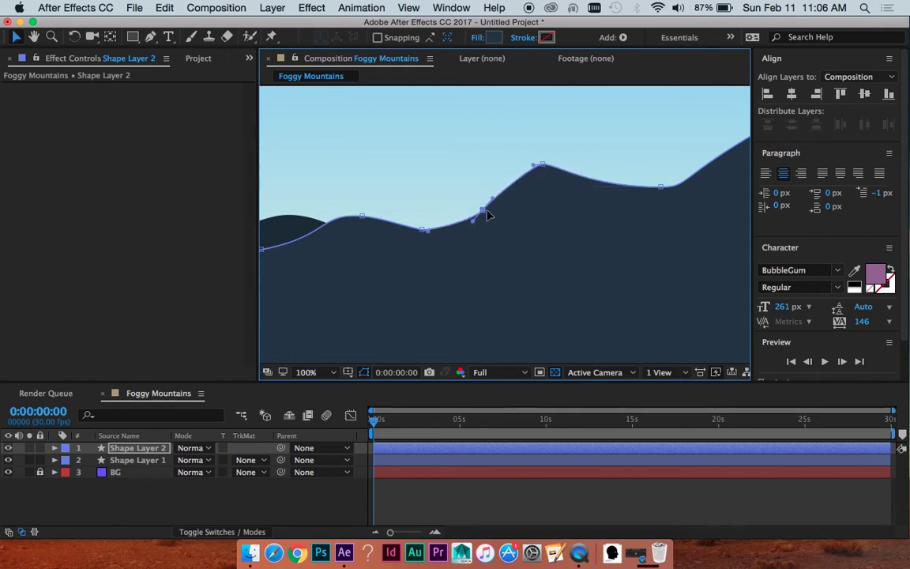
drag(617, 207, 419, 235)
drag(655, 149, 618, 179)
drag(509, 261, 625, 220)
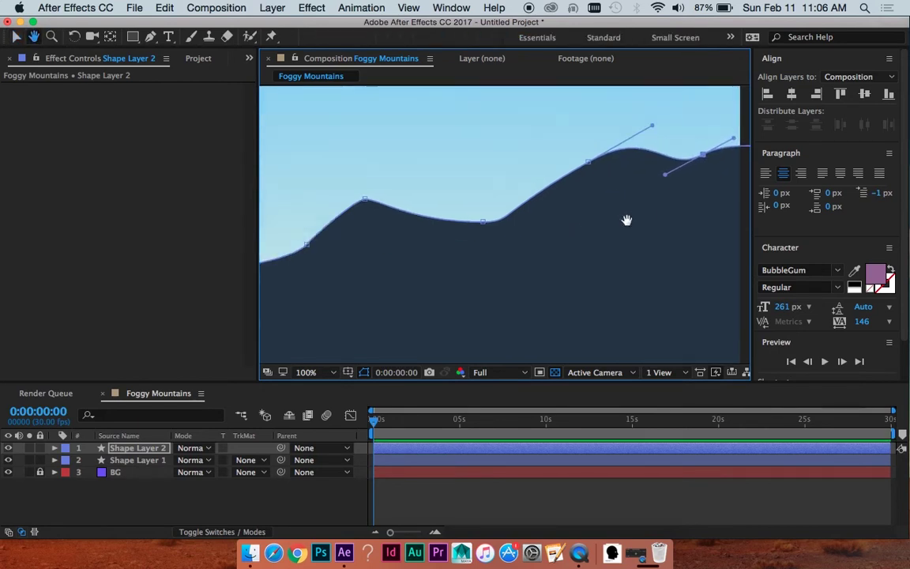
scroll(561, 224, down, 1)
drag(523, 224, 617, 206)
drag(499, 216, 532, 191)
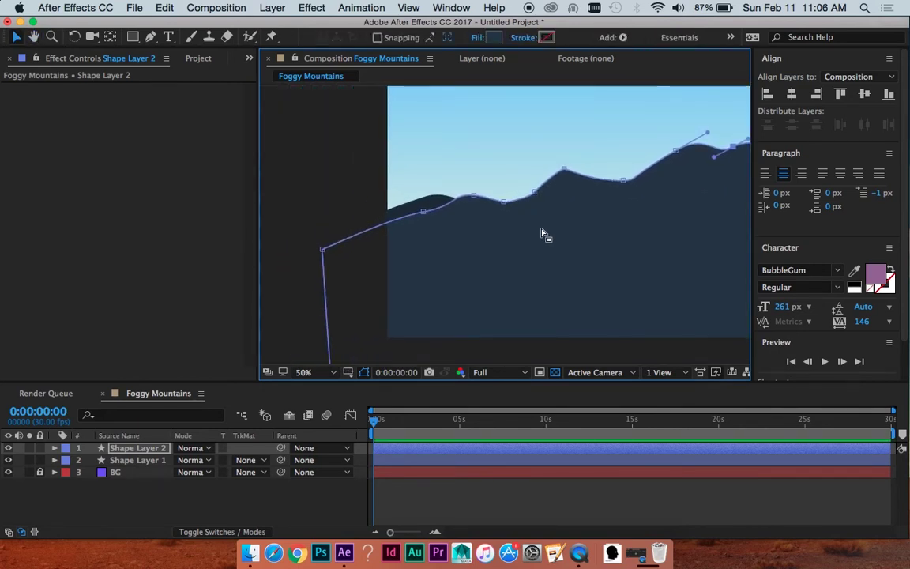
- Move the whole second mountain slightly down and to the left in the composition
click(507, 449)
scroll(524, 245, down, 1)
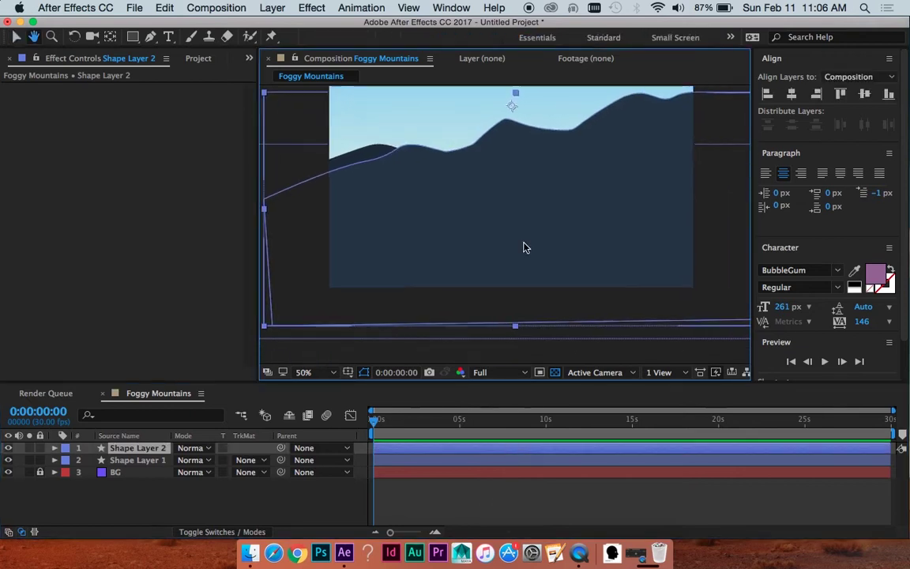
drag(587, 230, 582, 246)
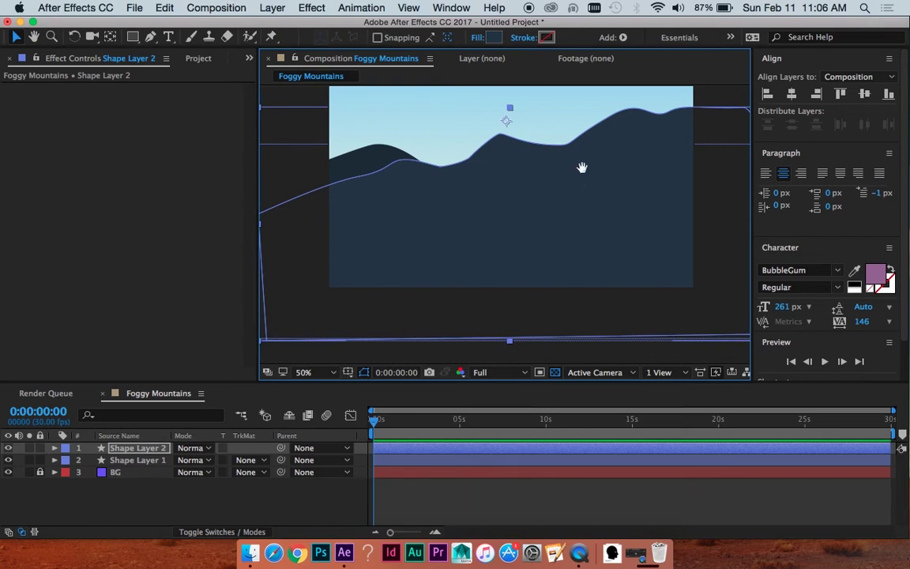
drag(582, 167, 557, 193)
- Place the first mountain's layer above the second mountain's layer in the stack and deselect it
click(136, 461)
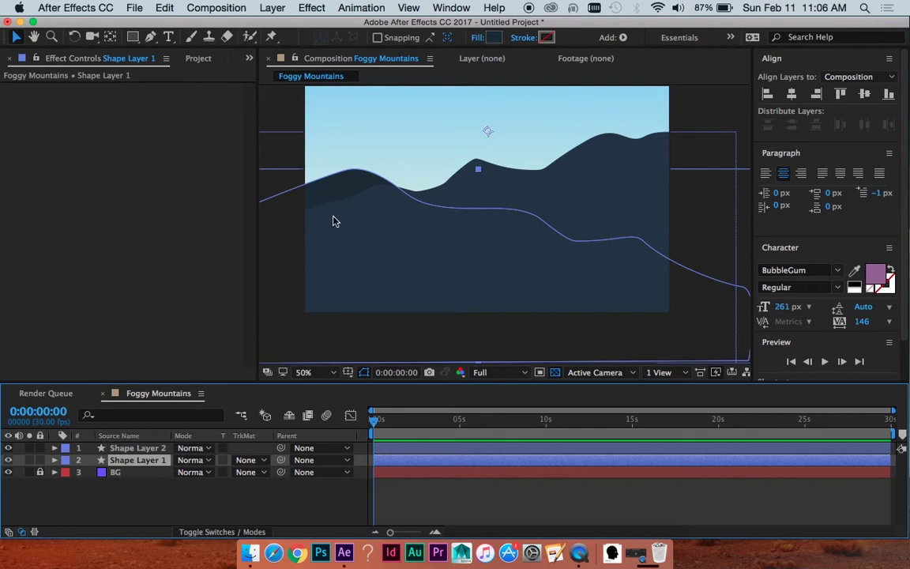
drag(138, 462, 140, 443)
click(508, 491)
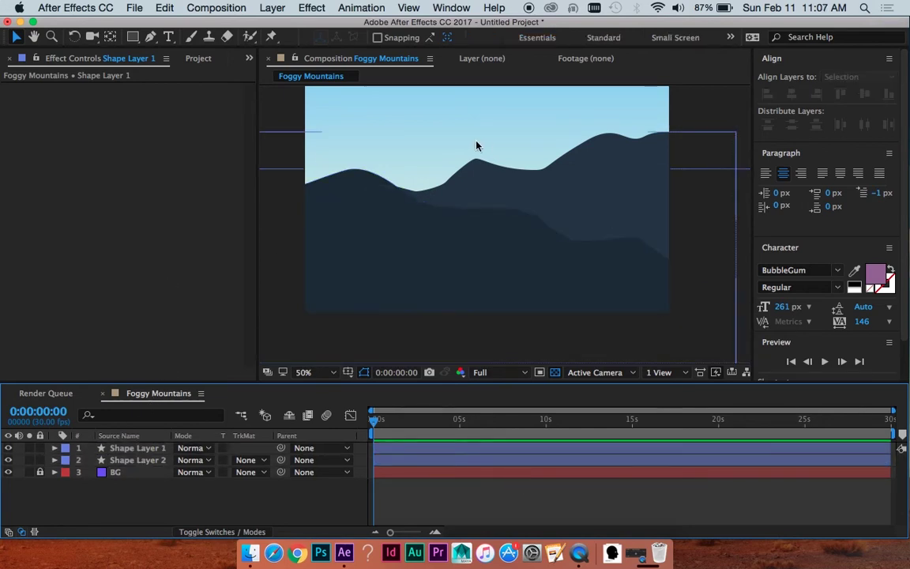
- Nudge the second mountain slightly right and down behind the first one
key(space)
drag(620, 185, 560, 229)
click(560, 230)
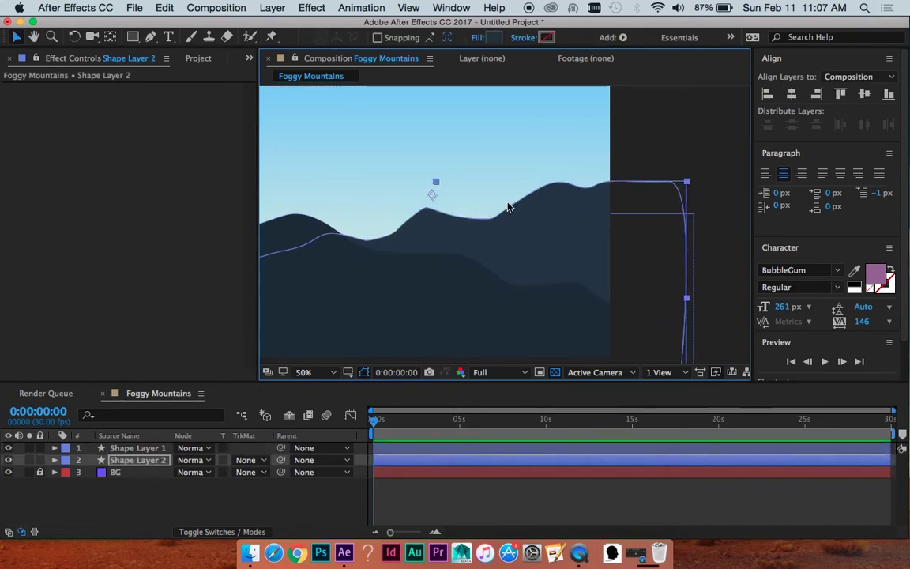
- Shift the first mountain slightly down and to the left, and leave no layer selected
key(space)
drag(487, 184, 557, 189)
key(comma)
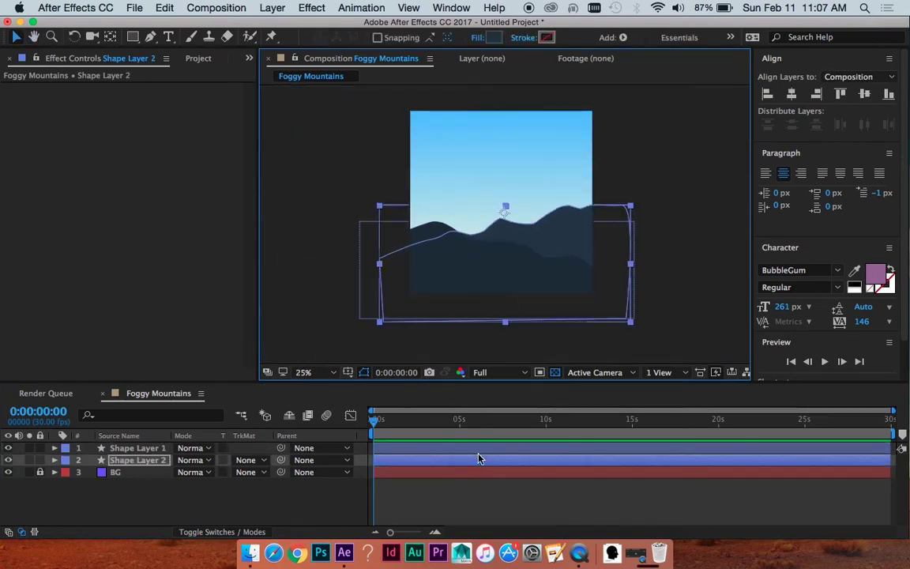
click(477, 448)
drag(453, 295, 454, 301)
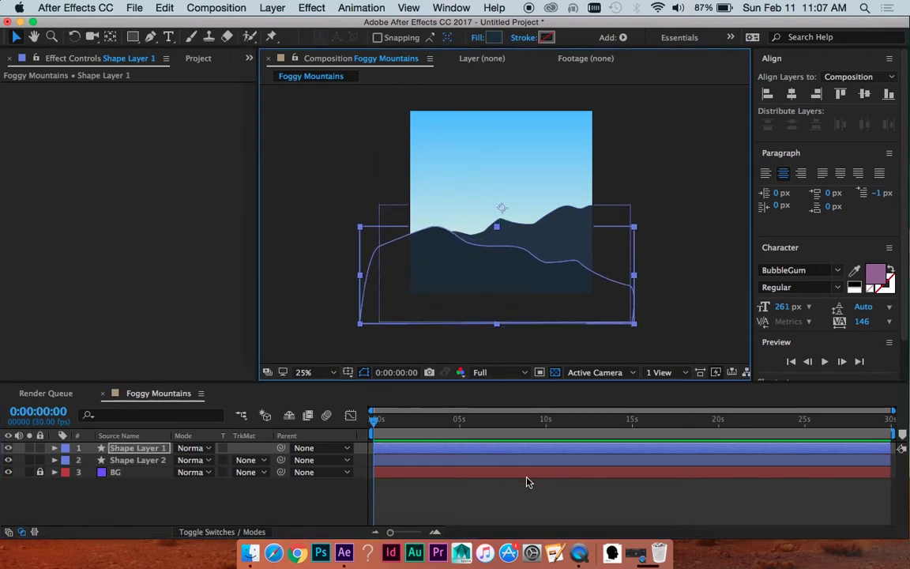
drag(499, 269, 492, 270)
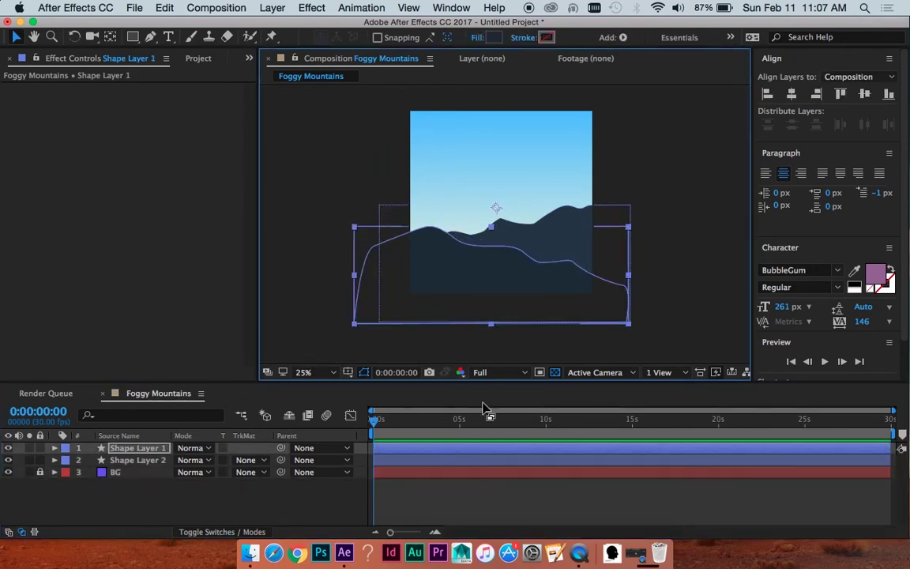
click(484, 483)
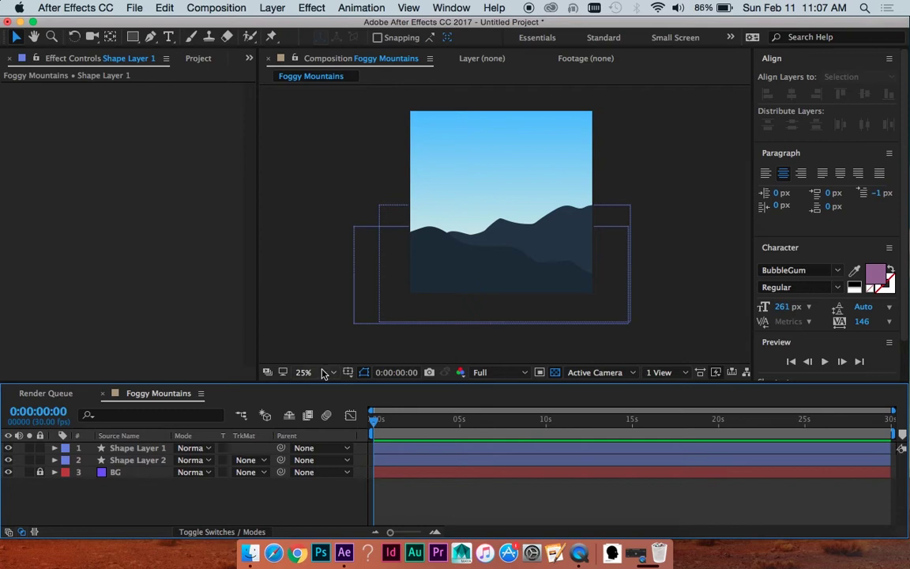
- Set the Pen tool's fill to a lighter slate blue than the second mountain's for a new shape
click(150, 36)
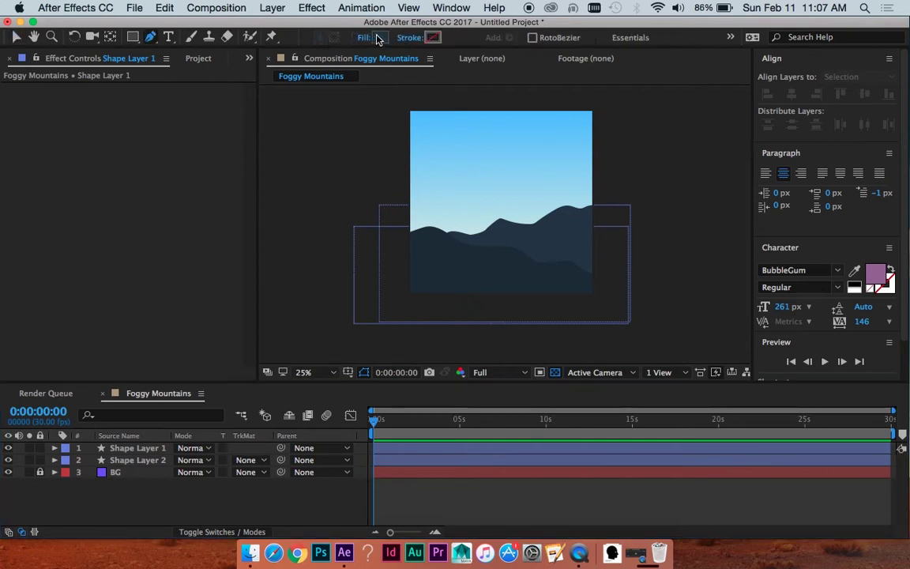
click(379, 38)
click(324, 228)
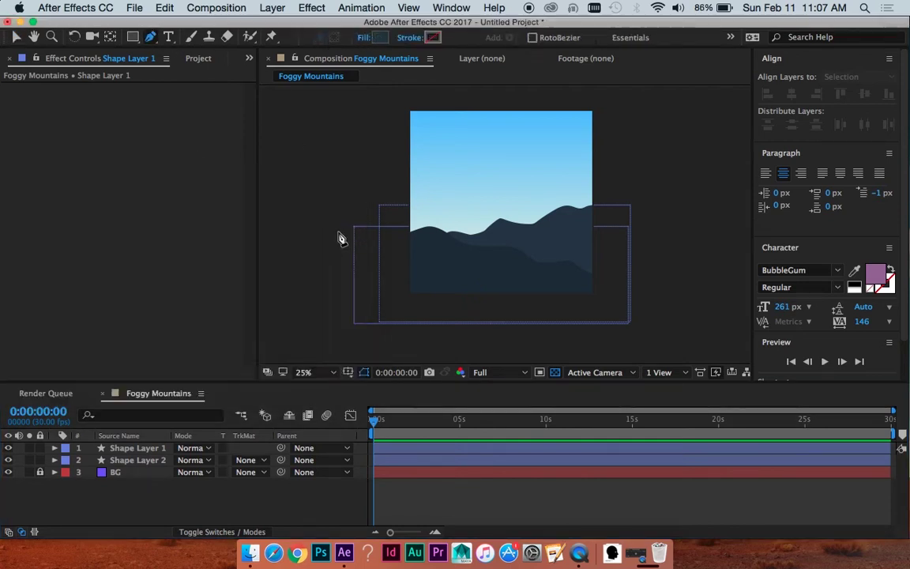
- Draw a third closed mountain shape on its own layer, with a wavy ridge rising to the left and extending beyond the composition's edges
scroll(522, 225, up, 1)
mouse_move(522, 225)
mouse_down()
mouse_move(573, 181)
mouse_move(509, 223)
mouse_up()
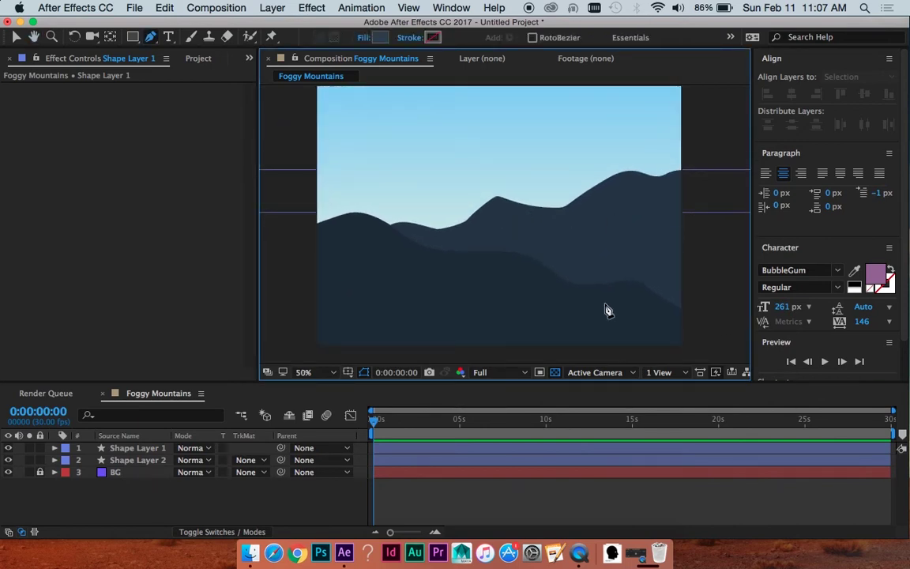
mouse_move(710, 232)
mouse_down()
mouse_move(676, 233)
mouse_move(601, 210)
mouse_up()
click(653, 208)
click(528, 183)
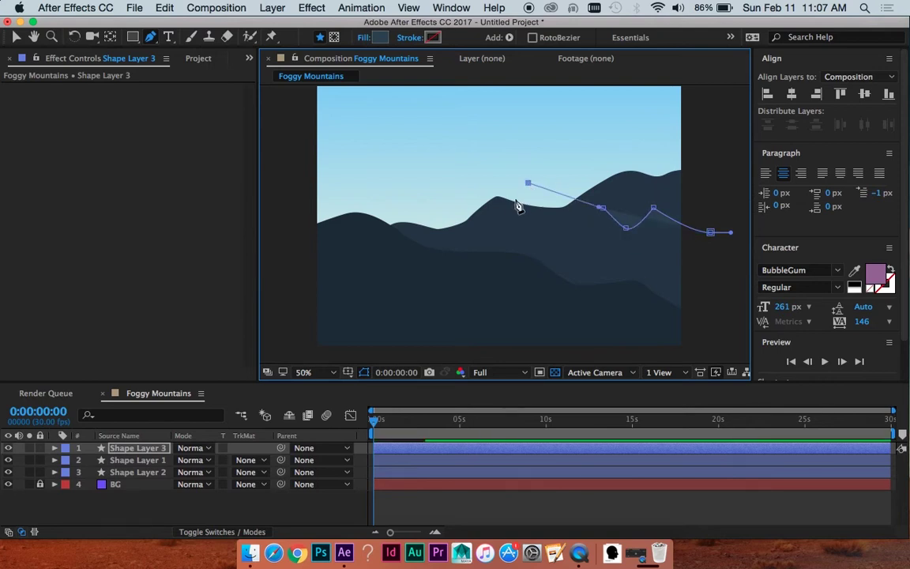
drag(508, 198, 497, 193)
drag(422, 145, 335, 148)
drag(304, 147, 281, 158)
drag(301, 195, 354, 144)
click(311, 169)
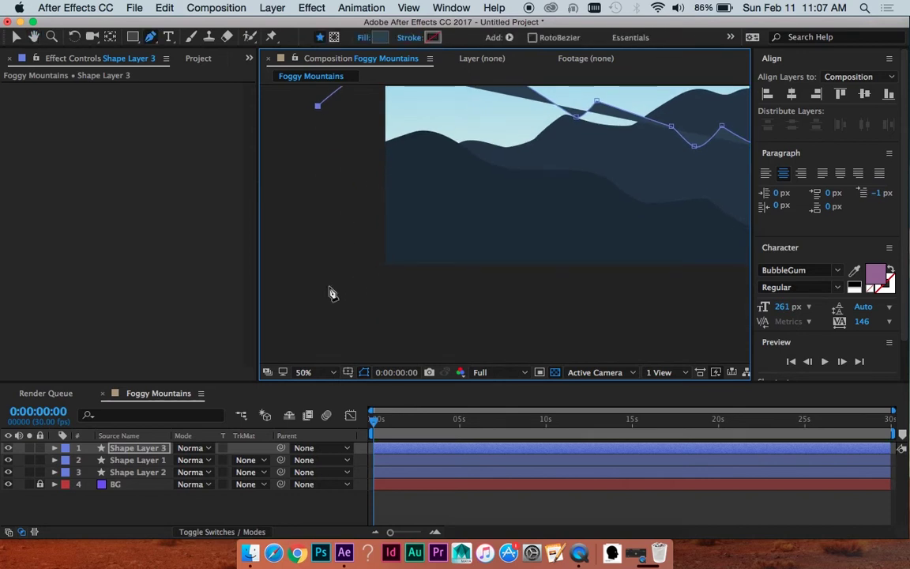
click(324, 291)
drag(548, 294, 347, 305)
click(603, 317)
click(591, 210)
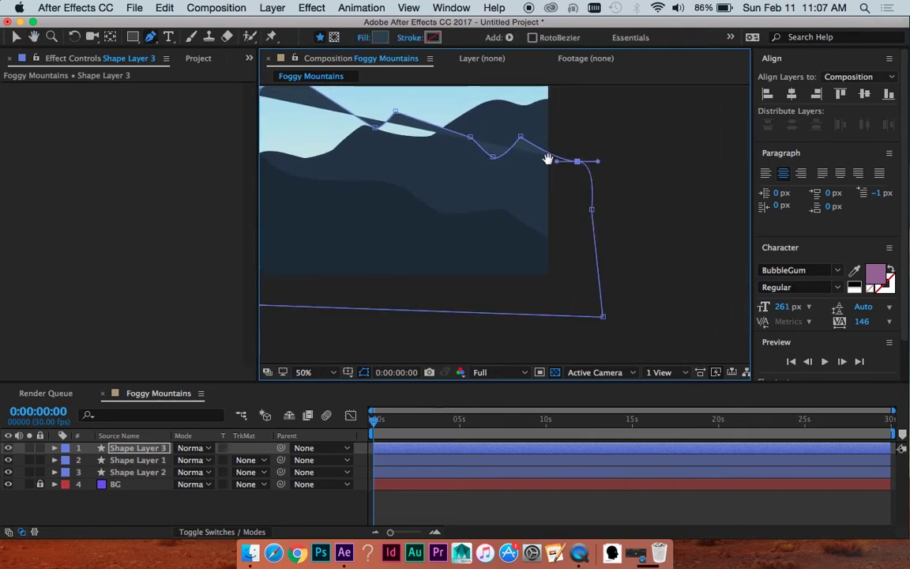
- Soften the right half of the third mountain's ridge by lowering its small peaks and rounding the rightmost hump
scroll(553, 173, up, 3)
drag(537, 146, 485, 131)
drag(419, 105, 421, 143)
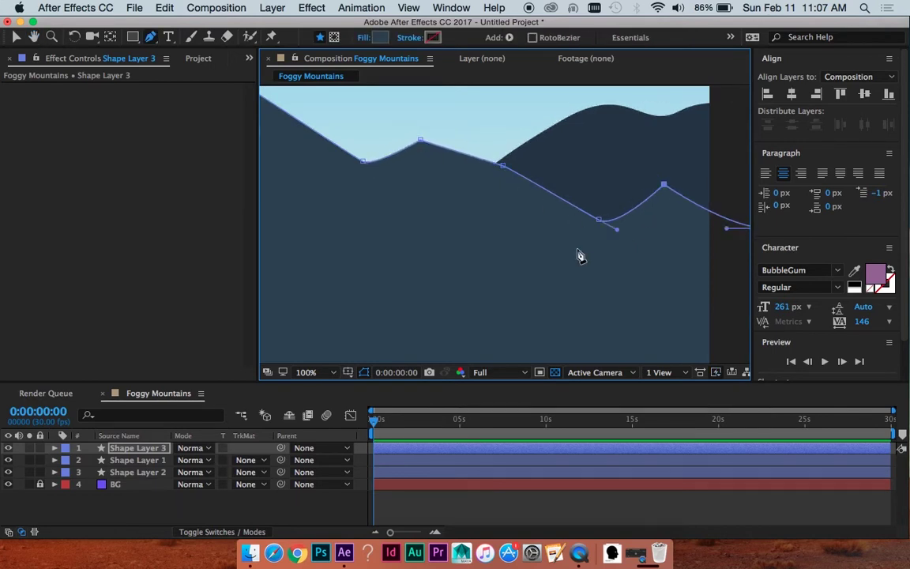
drag(663, 185, 676, 200)
alt+click(672, 195)
drag(626, 213, 655, 241)
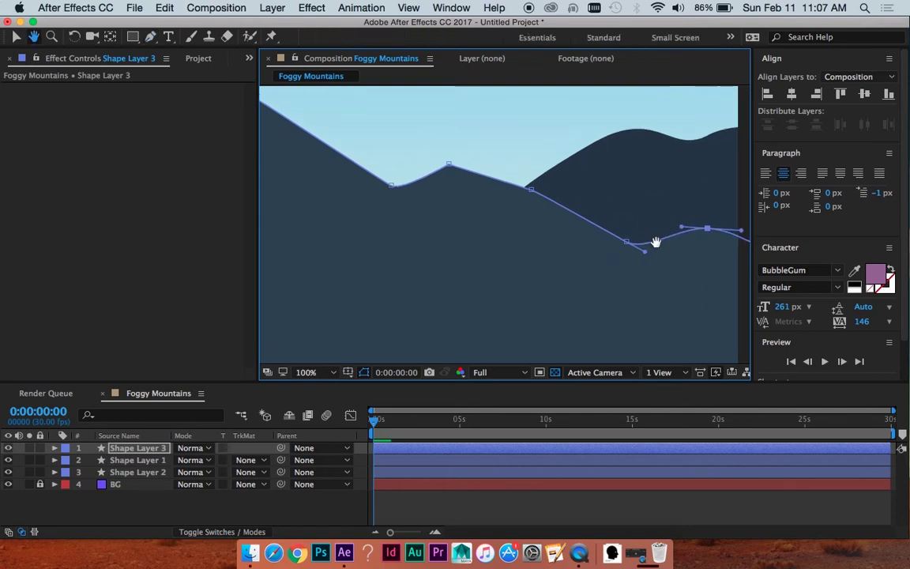
- Flatten the third mountain's middle peak and even out the dips and slope along the left half of its ridge
scroll(564, 223, down, 1)
drag(498, 242, 577, 208)
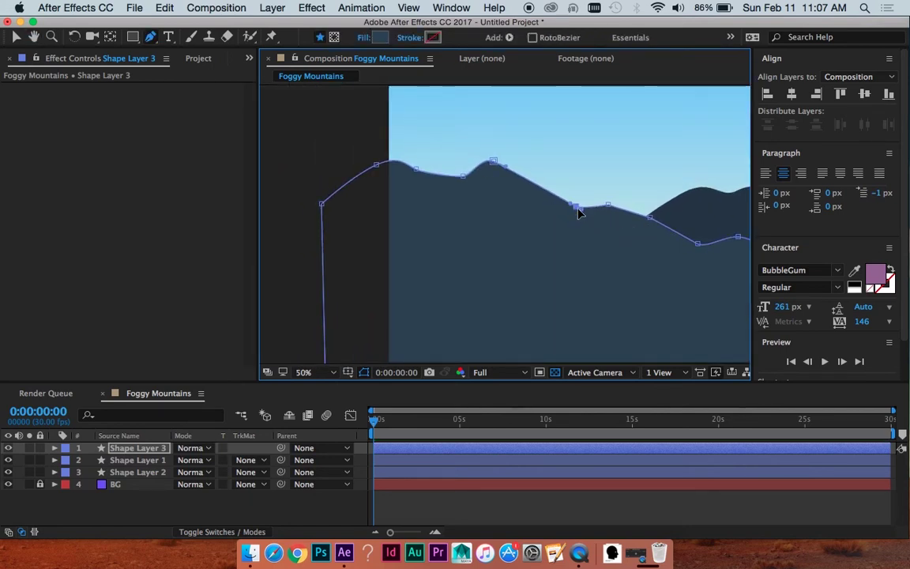
drag(508, 207, 543, 200)
drag(451, 167, 401, 157)
drag(498, 173, 487, 190)
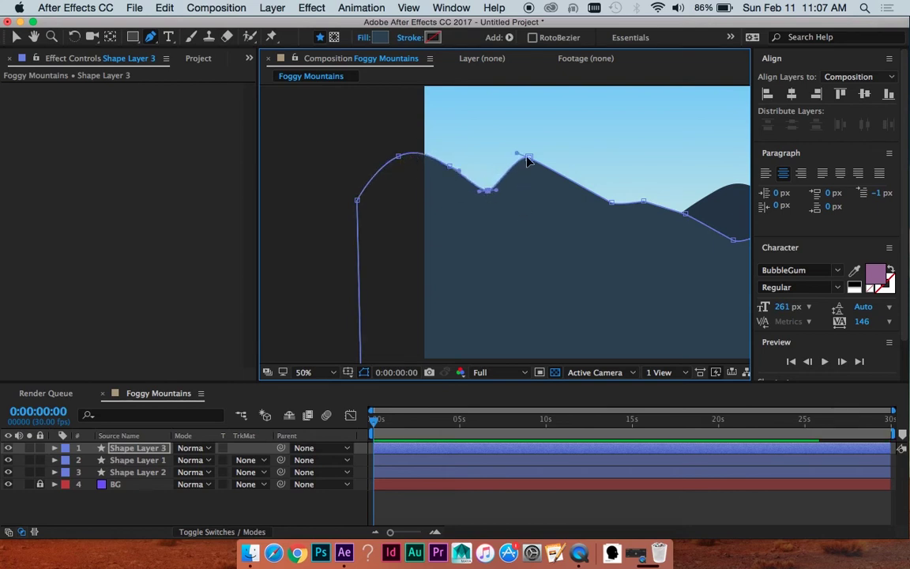
drag(529, 158, 557, 193)
drag(449, 166, 396, 183)
scroll(532, 239, down, 3)
scroll(533, 240, right, 4)
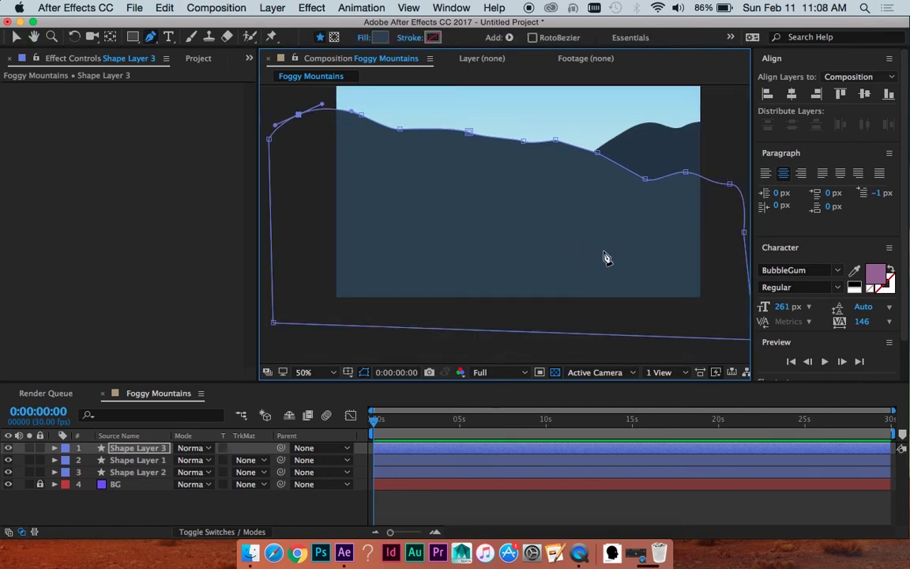
- Place the third mountain's layer behind the other two mountains, directly above BG, and deselect it
drag(115, 452, 122, 476)
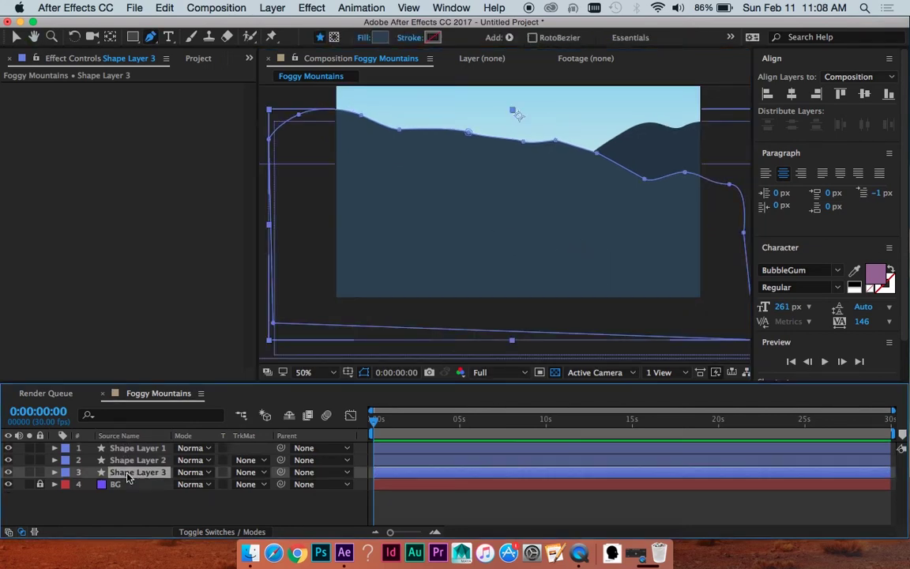
key(super+shift+h)
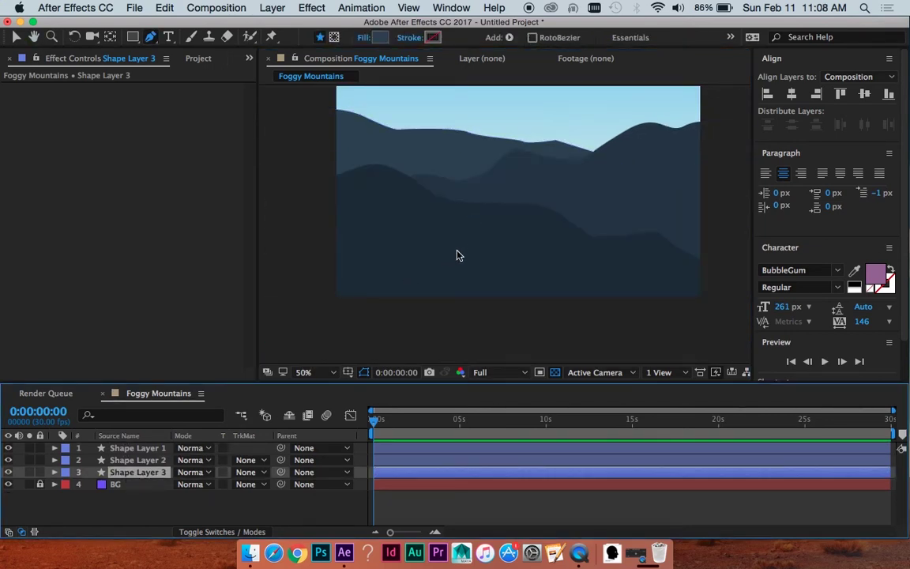
click(434, 506)
- Move the third mountain slightly up behind the others and deselect it
key(space)
drag(402, 154, 396, 219)
key(space)
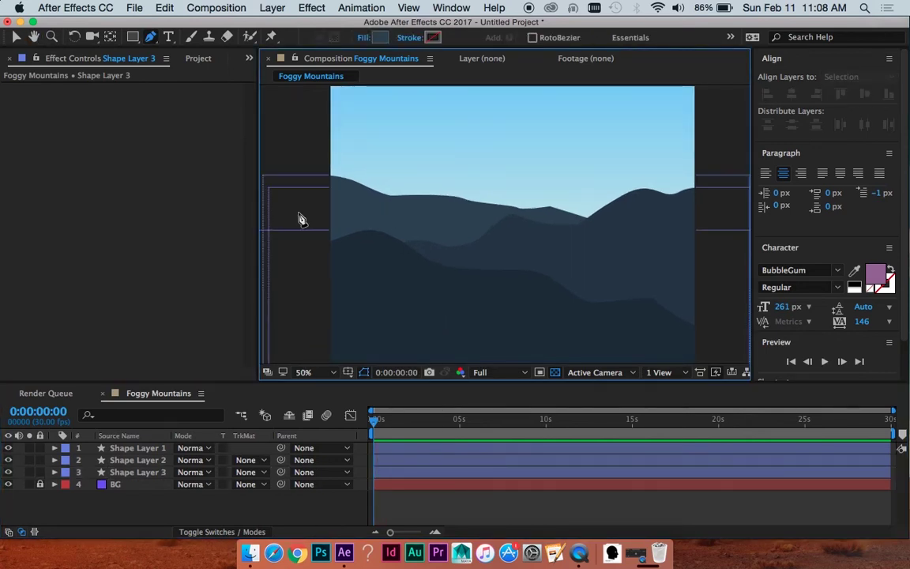
key(space)
drag(478, 268, 482, 276)
click(415, 473)
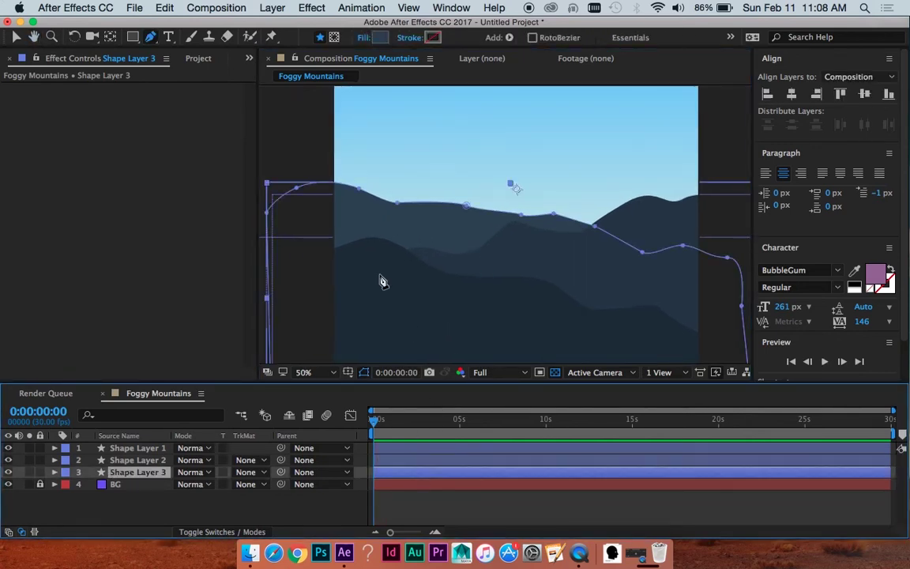
click(357, 208)
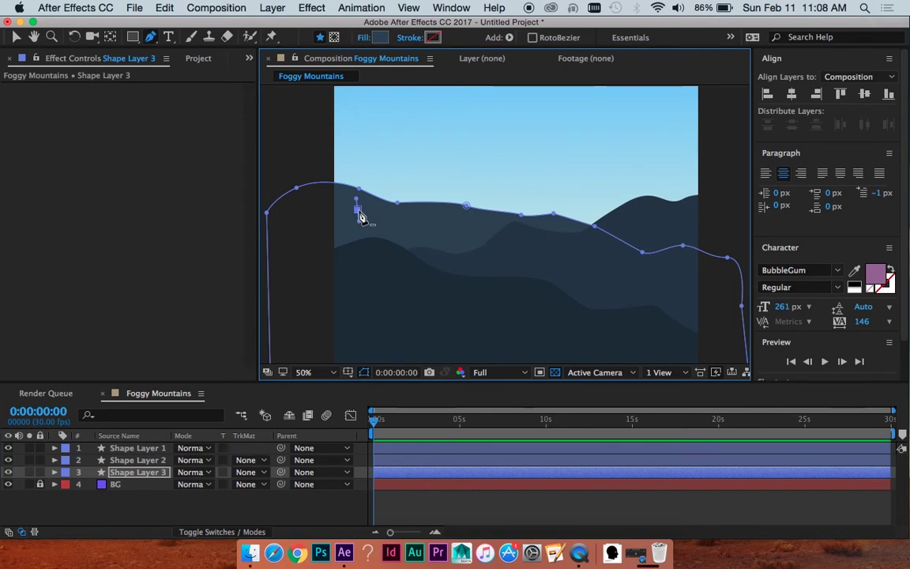
key(v)
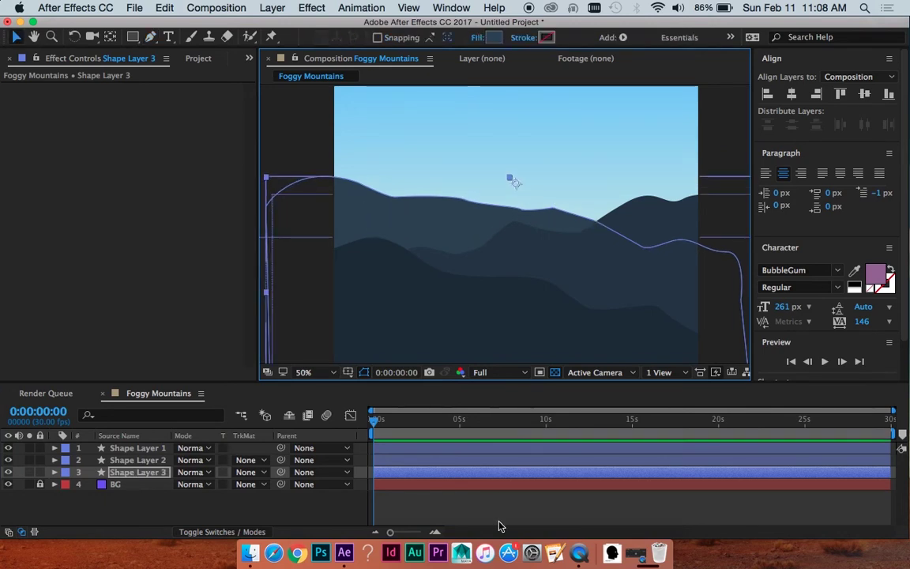
click(500, 512)
key(comma)
key(space)
drag(532, 288, 504, 294)
click(555, 507)
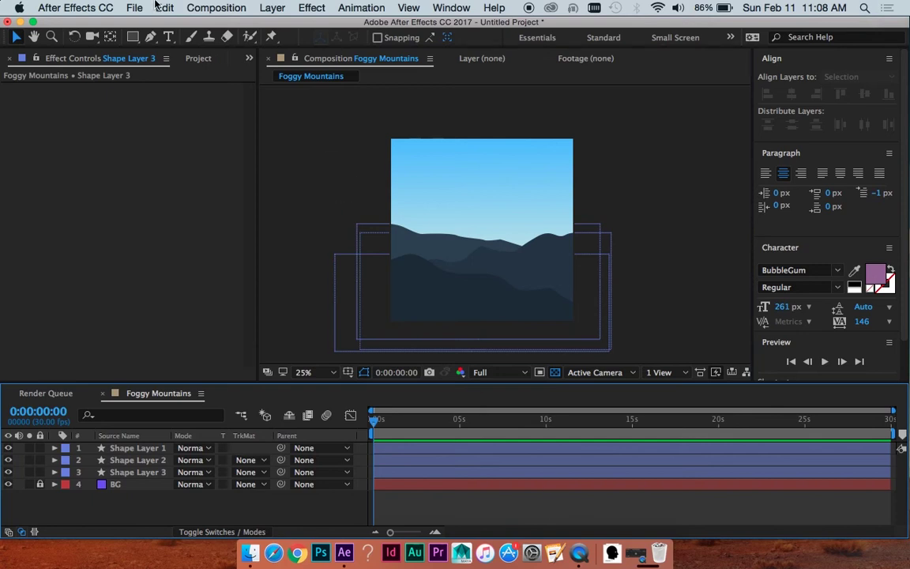
- With the Pen tool, set the shape fill to the lighter blue 405768 for a fourth mountain
click(151, 38)
click(379, 37)
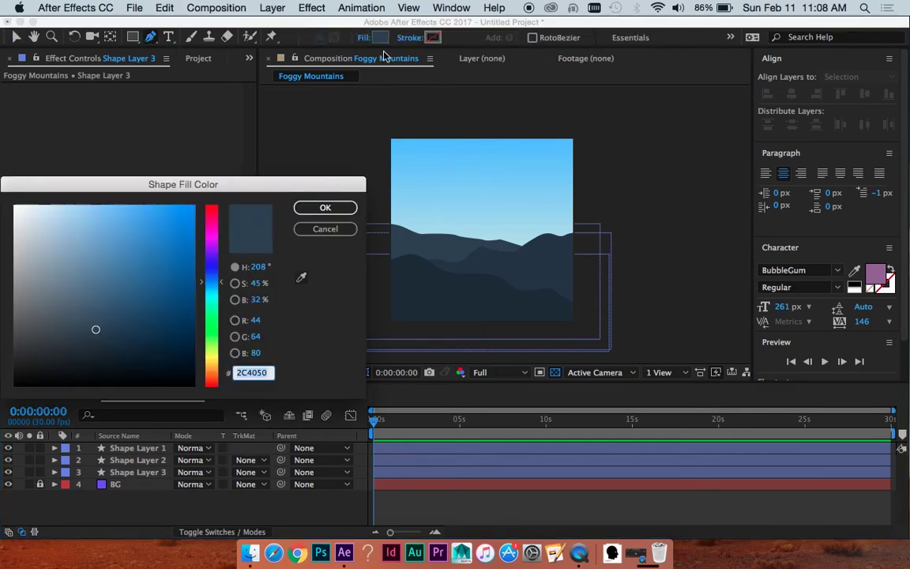
click(87, 310)
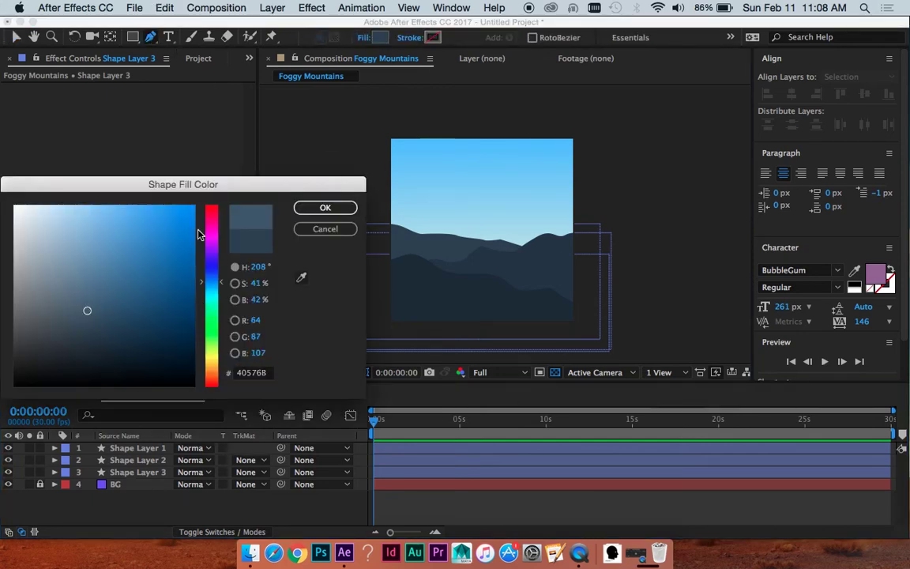
click(322, 210)
- Draw the fourth mountain's ridge from beyond the canvas's left edge, rising to a tall peak right of center and falling past the right edge
scroll(472, 224, up, 2)
key(space)
drag(619, 262, 597, 215)
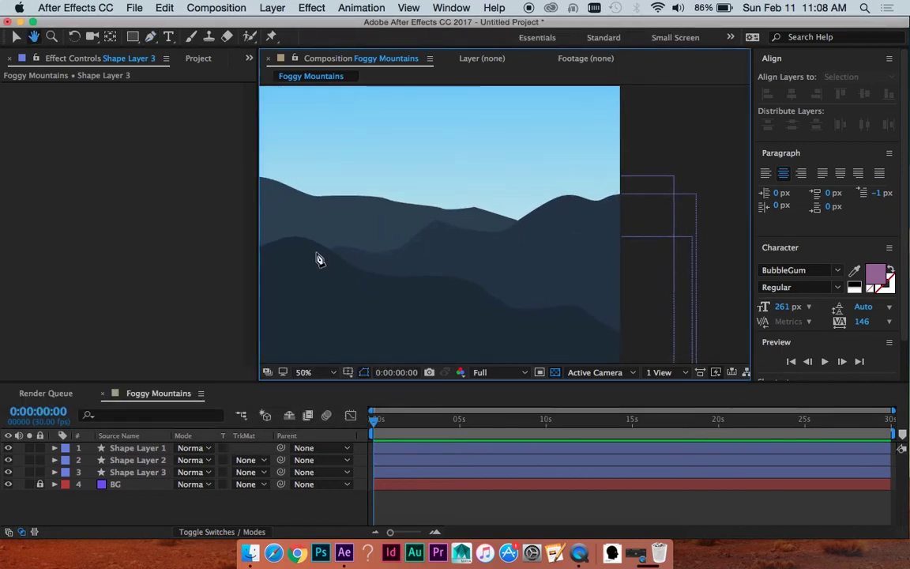
key(space)
drag(458, 247, 544, 249)
drag(307, 235, 327, 221)
drag(405, 232, 434, 229)
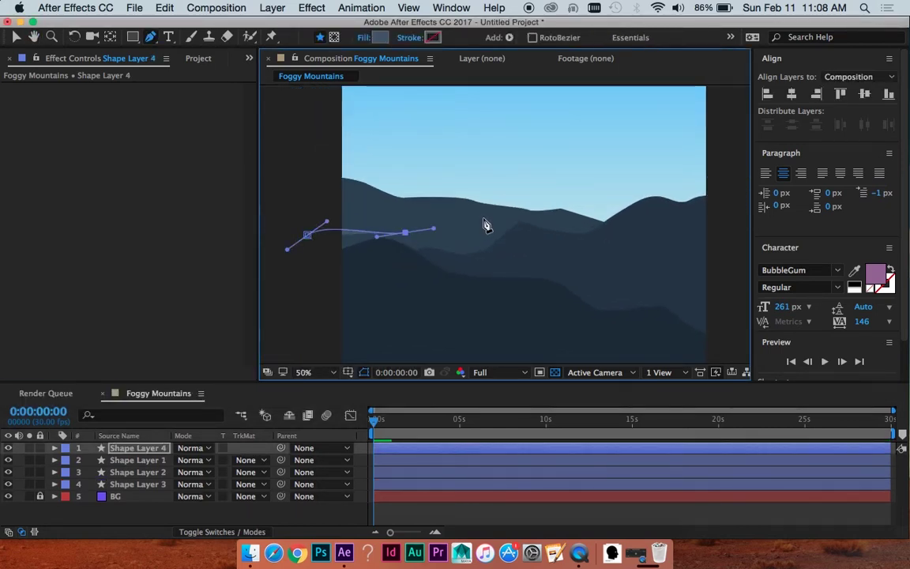
click(483, 217)
click(530, 184)
drag(571, 150, 578, 148)
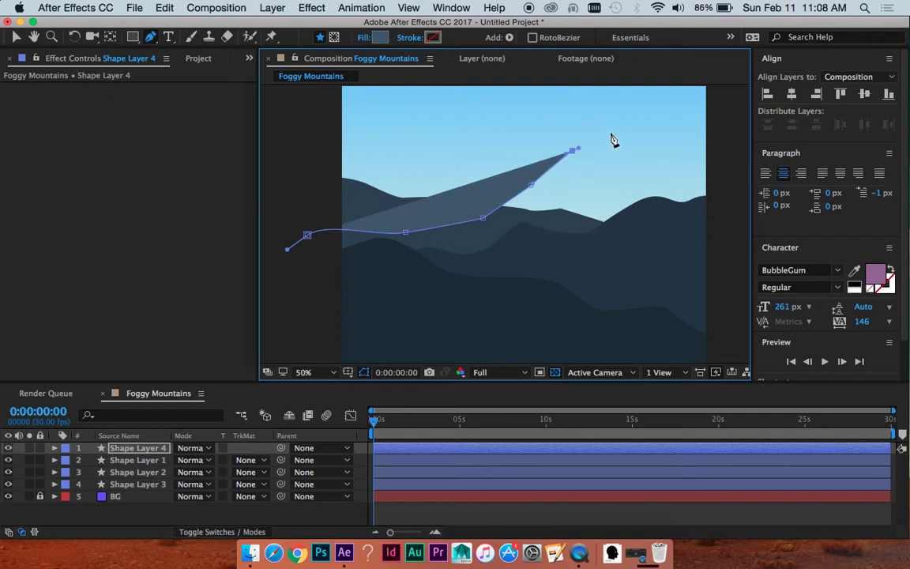
click(585, 117)
click(630, 150)
click(652, 178)
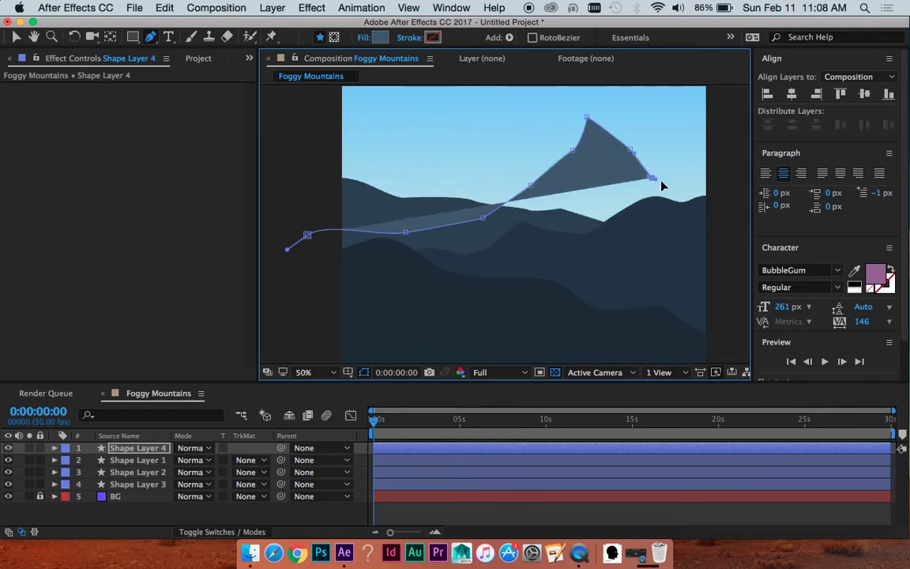
drag(682, 188, 736, 201)
- Carry the fourth mountain's outline down and around below the canvas and close it at its starting point
key(space)
drag(723, 225, 573, 132)
click(616, 231)
click(593, 329)
key(space)
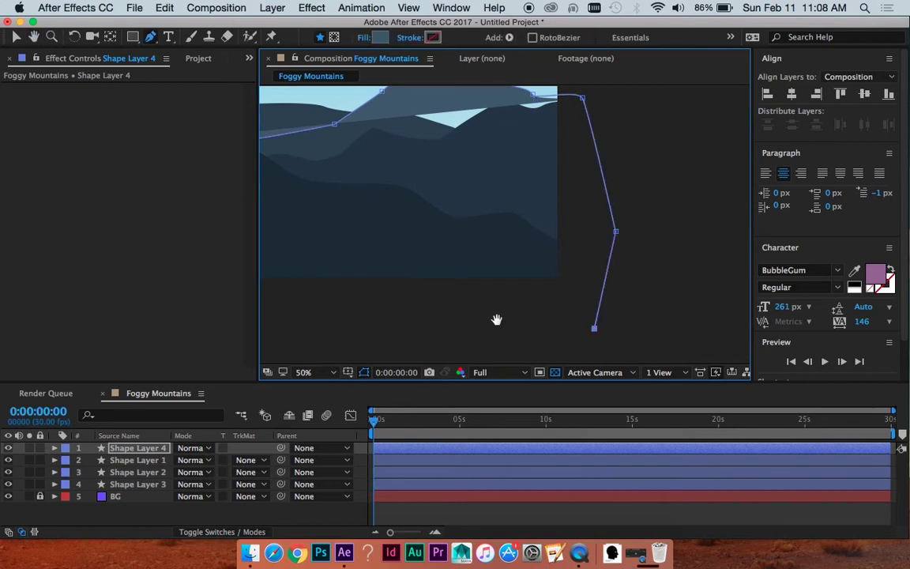
drag(324, 312, 726, 319)
click(542, 321)
click(551, 217)
click(601, 150)
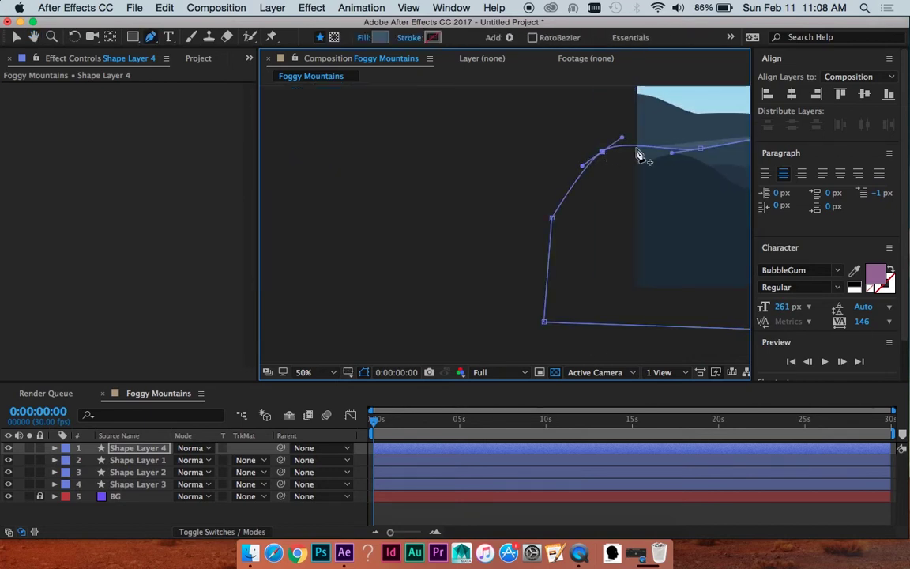
- Reshape the fourth mountain's overhanging peak into a clean summit with short handles, and pull in the point on its right slope
key(space)
drag(741, 116, 455, 216)
key(v)
scroll(565, 153, up, 2)
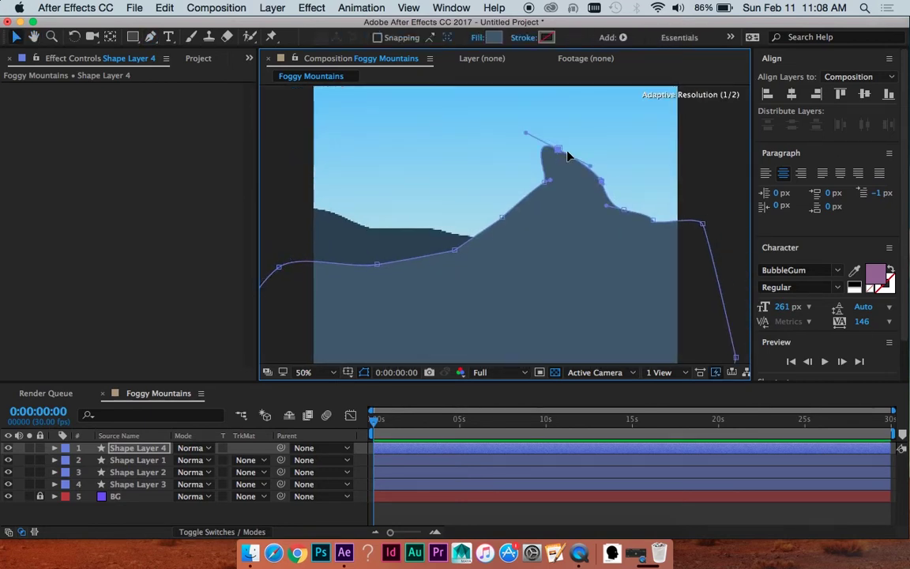
scroll(567, 152, up, 5)
scroll(567, 152, right, 5)
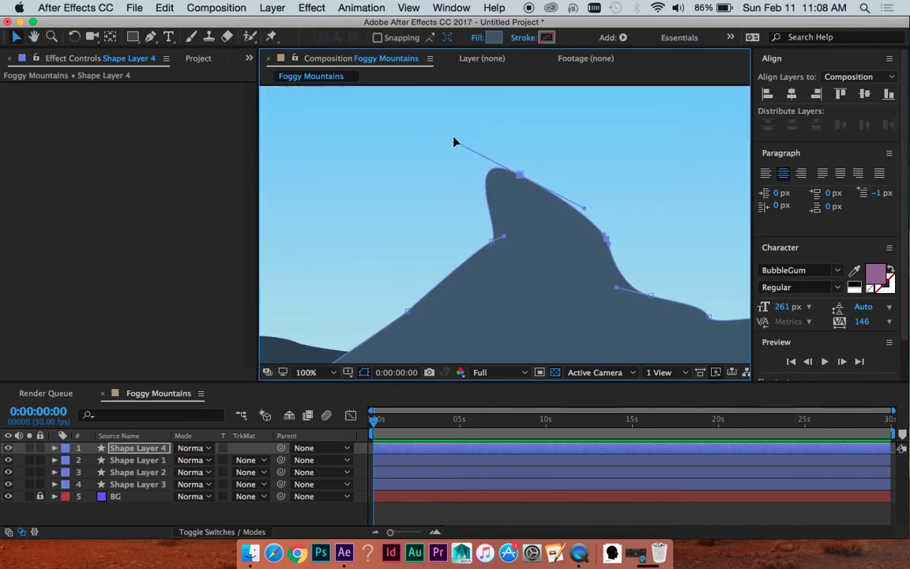
drag(454, 142, 558, 202)
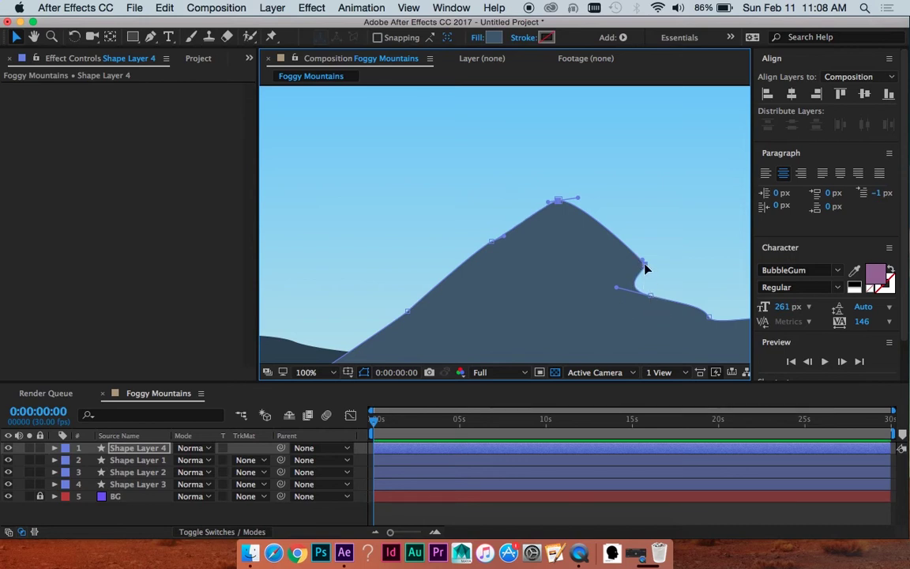
drag(642, 263, 599, 264)
- Smooth the dip at the foot of the fourth mountain's right slope by adjusting its curve point and handles
key(h)
drag(643, 286, 684, 240)
scroll(674, 248, down, 1)
key(space)
drag(607, 291, 627, 271)
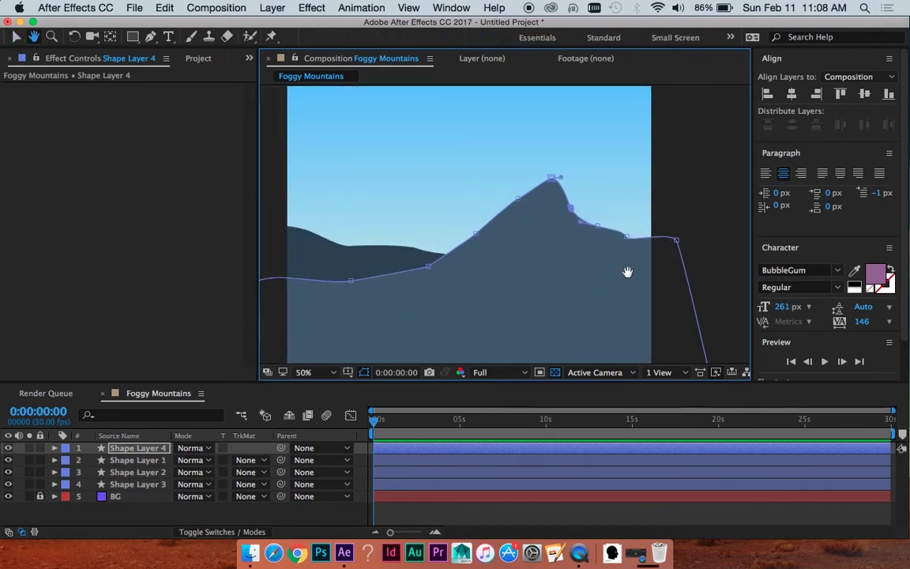
click(627, 238)
scroll(633, 247, up, 2)
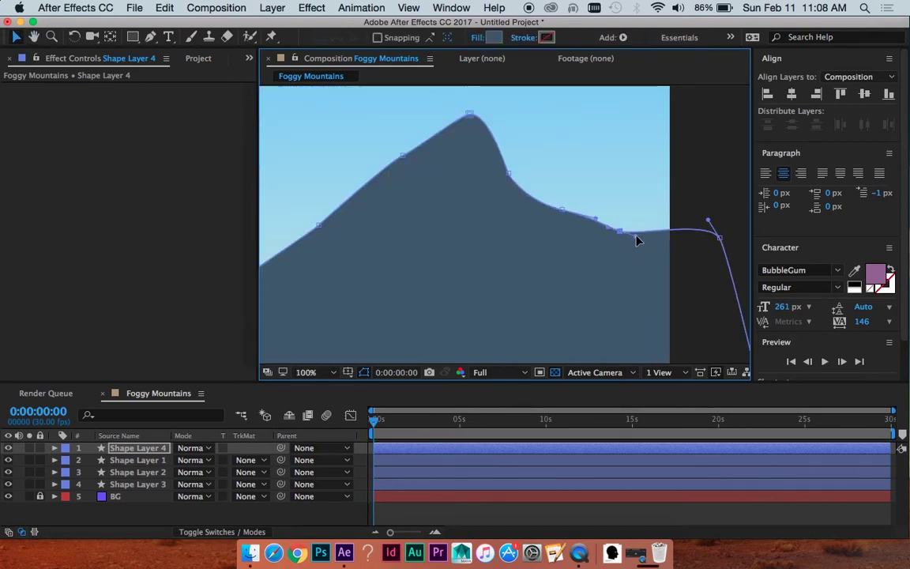
mouse_move(635, 235)
mouse_down()
mouse_move(645, 222)
mouse_move(626, 235)
mouse_up()
- Place the fourth mountain's layer behind the other three mountains, directly above BG, and deselect it
scroll(624, 237, down, 1)
key(comma)
key(comma)
key(comma)
key(comma)
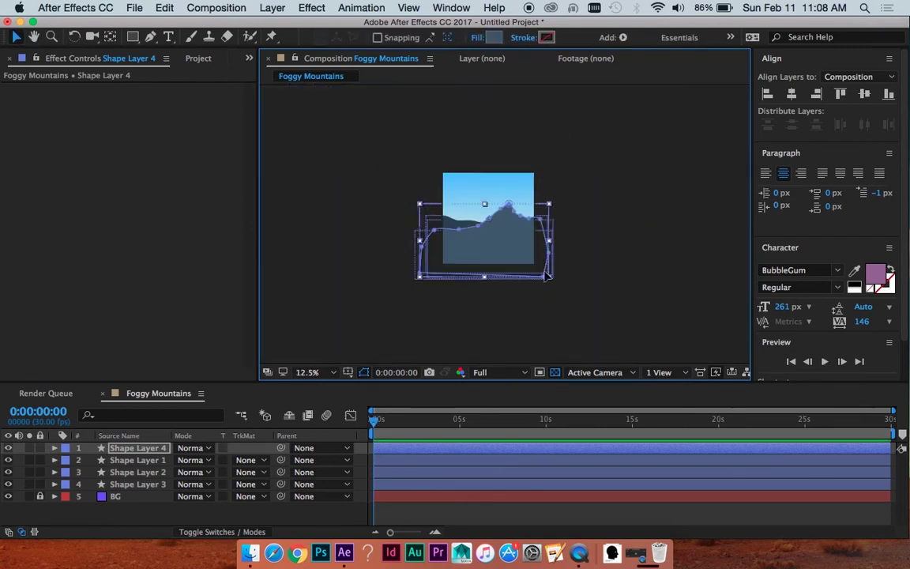
drag(123, 456, 134, 491)
key(period)
click(701, 324)
- Darken the front mountain's fill, move the mountain slightly up and to the left, and deselect it
key(period)
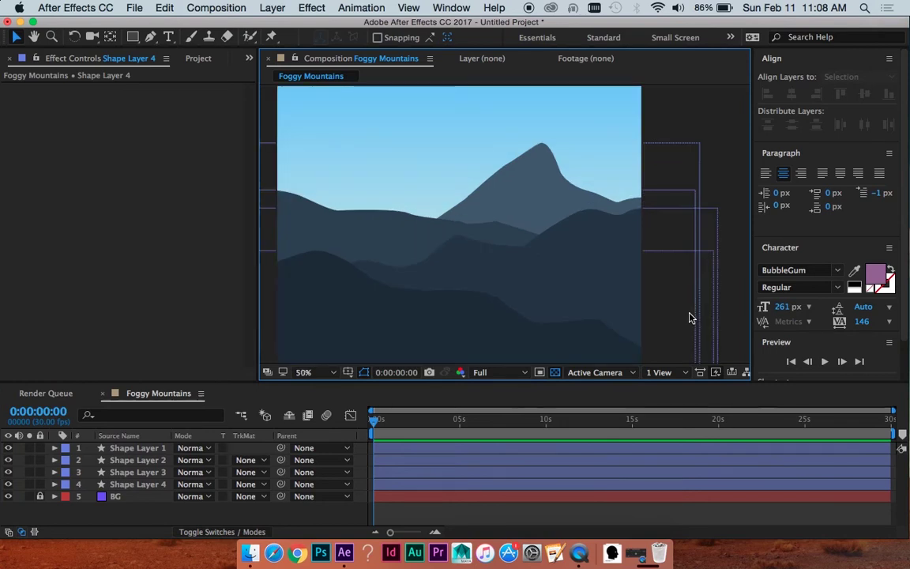
drag(541, 306, 595, 296)
key(comma)
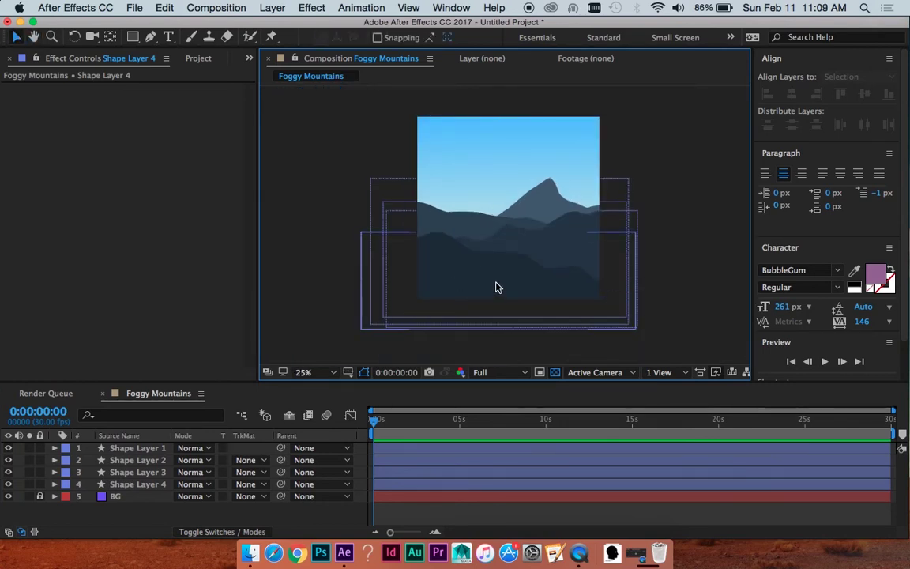
click(497, 288)
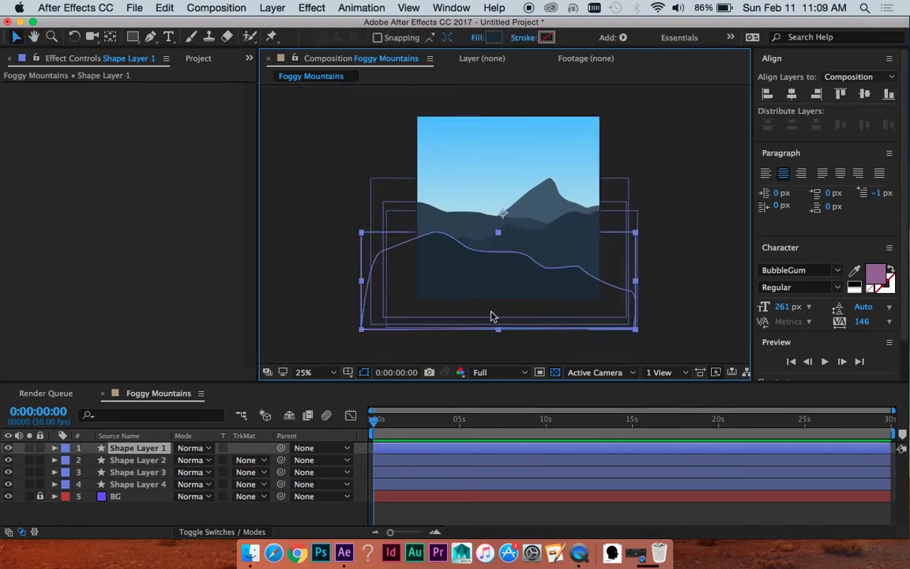
click(493, 39)
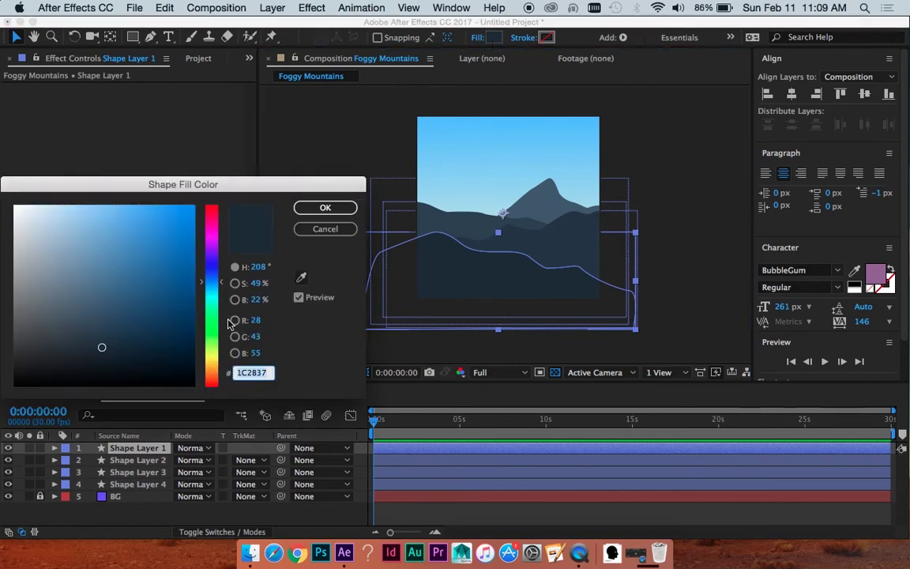
click(324, 207)
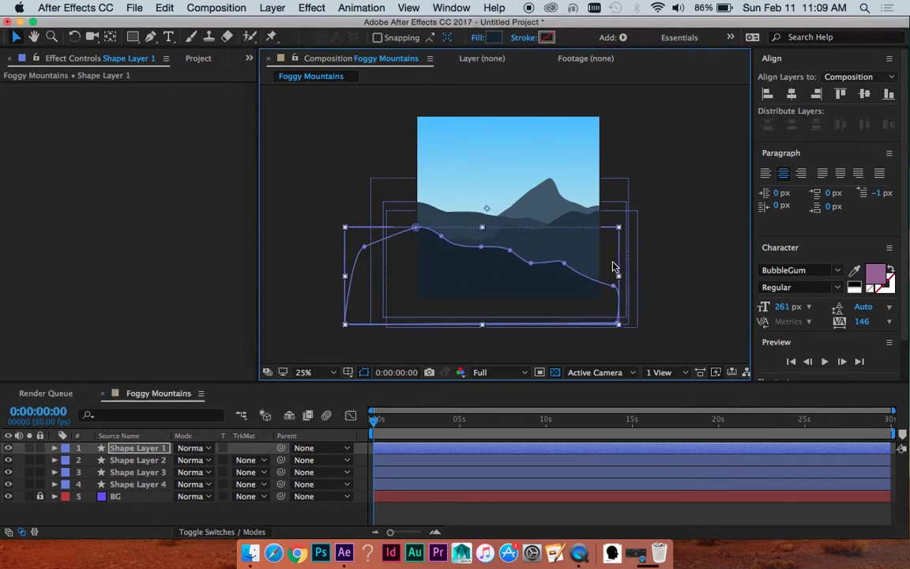
click(690, 268)
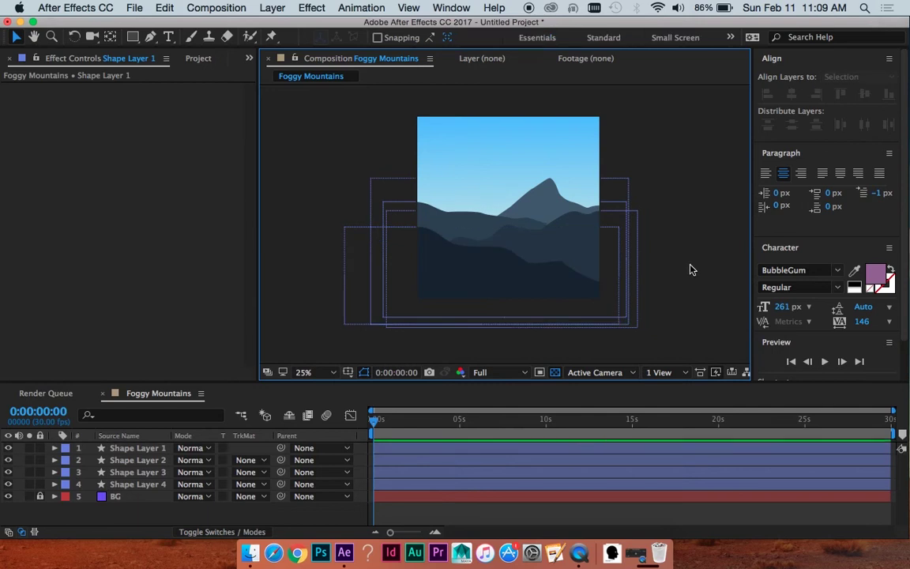
- Check the layered mountain arrangement close up and in full view
key(period)
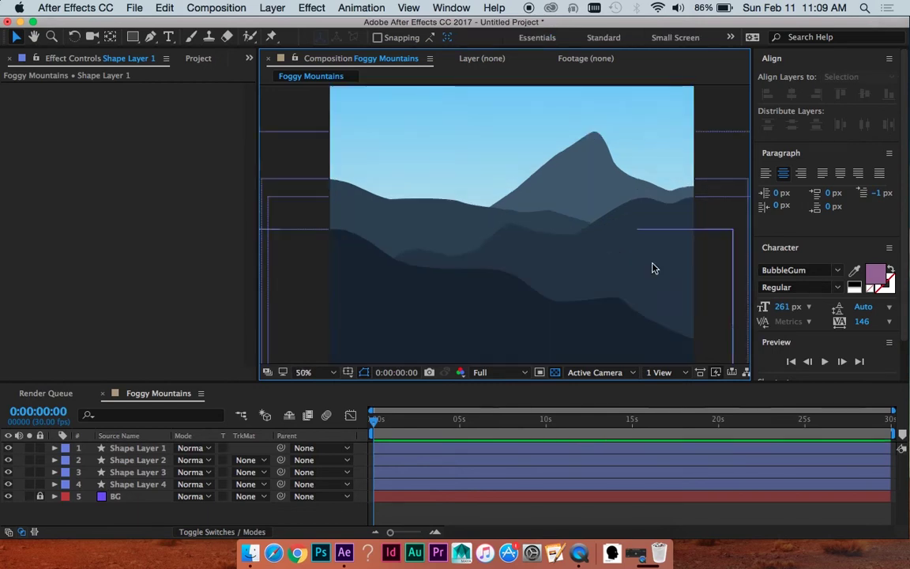
key(h)
drag(528, 265, 529, 278)
key(v)
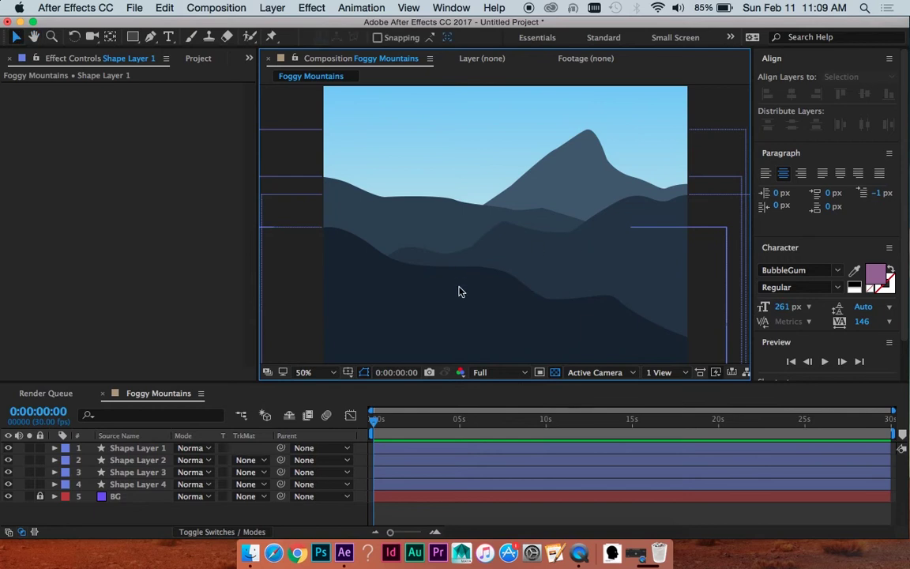
key(space)
drag(584, 275, 479, 227)
key(space)
key(comma)
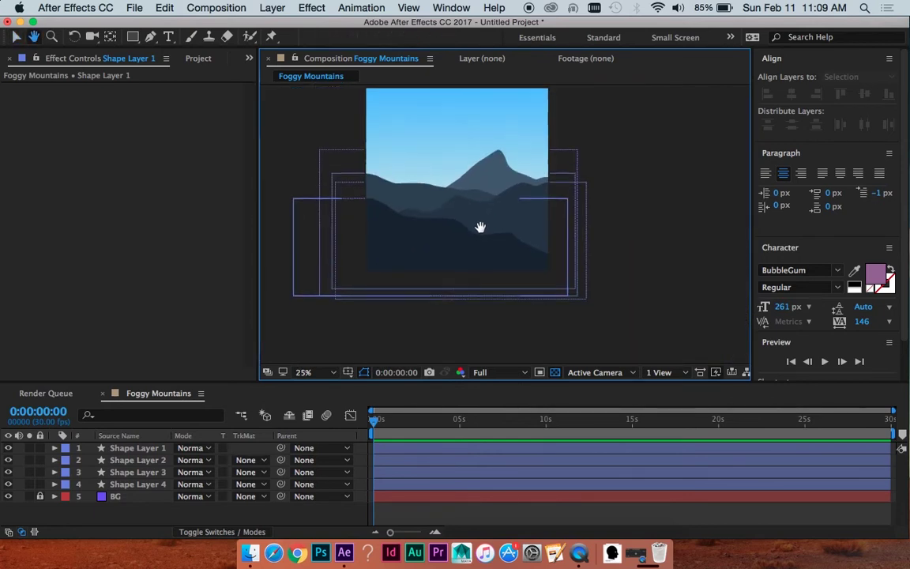
- Create a 1024 × 1024 px solid layer and place it directly behind the front mountain's layer
click(429, 508)
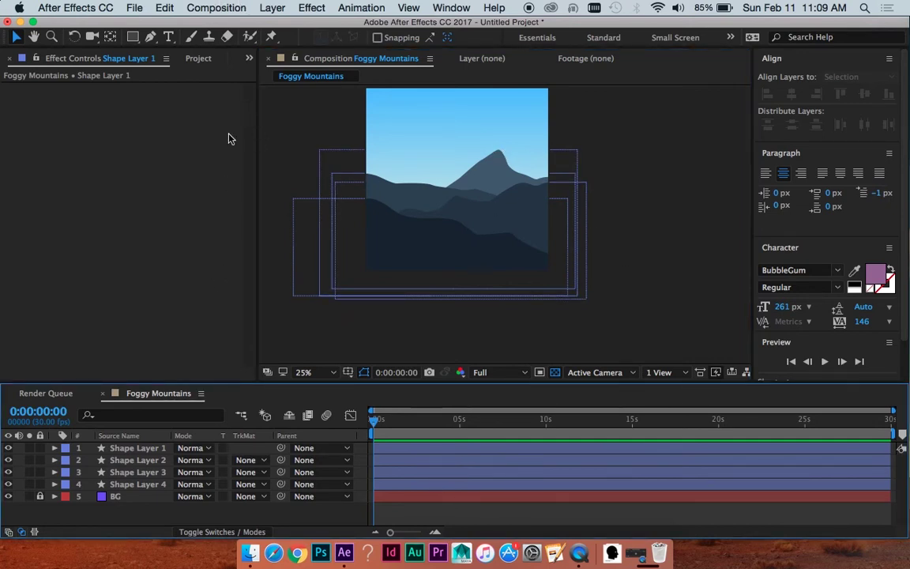
key(super+y)
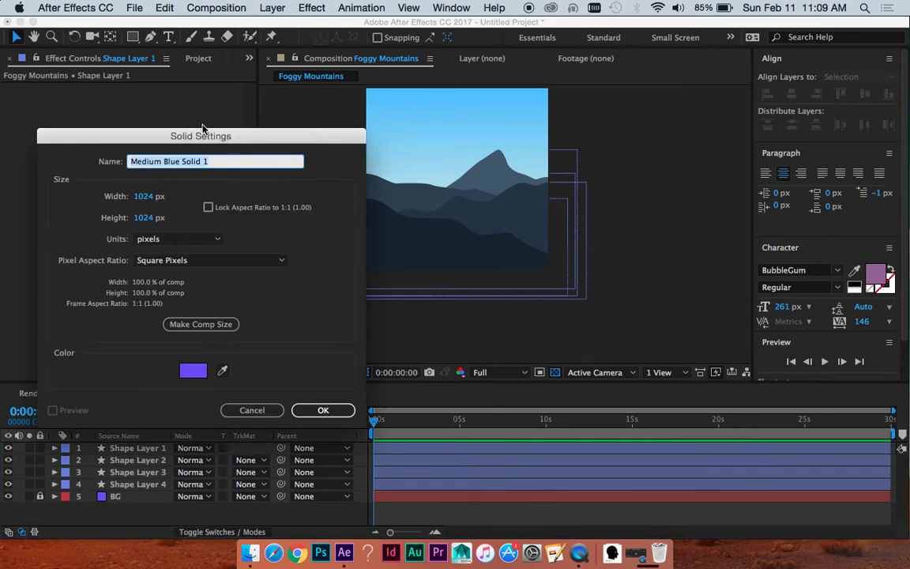
click(322, 409)
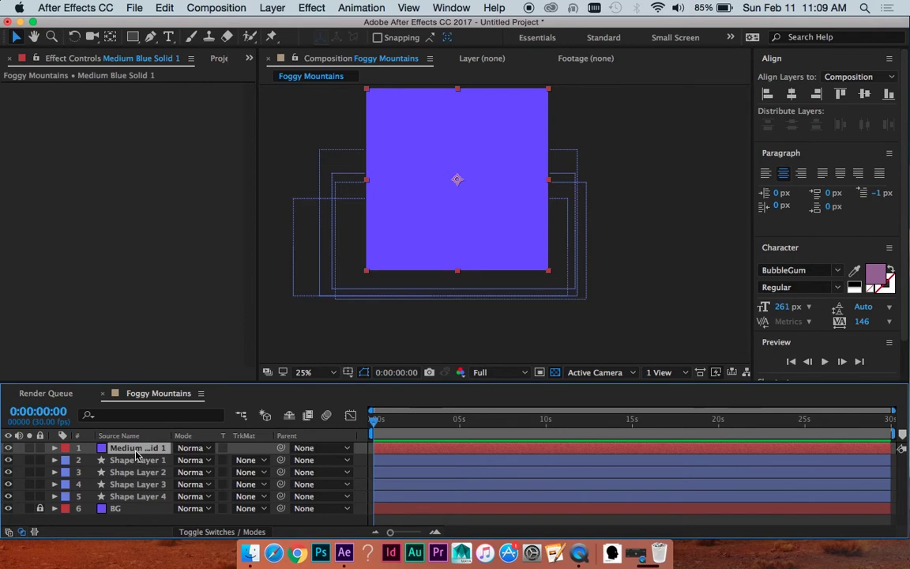
drag(138, 450, 138, 462)
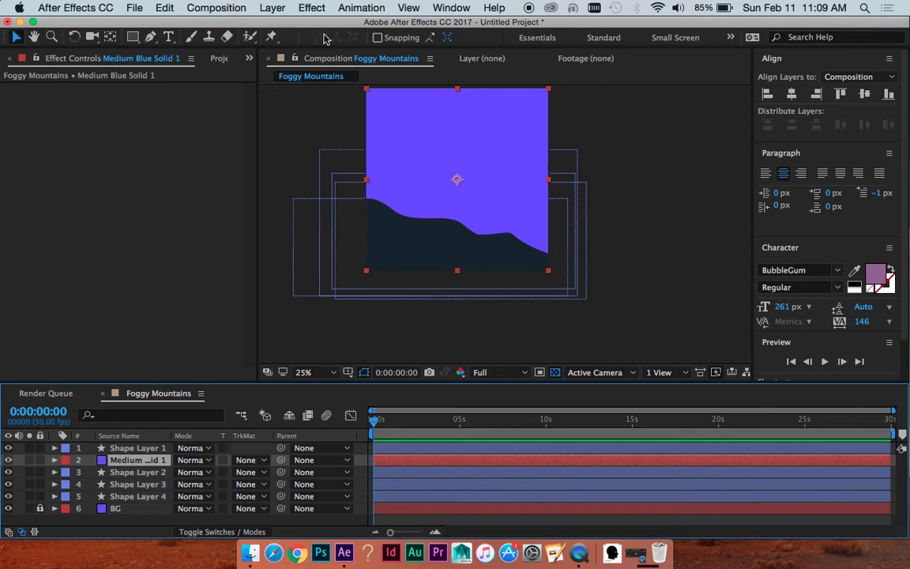
- Search the commands for "frac" and apply the Fractal Noise effect to the new solid
click(312, 7)
mouse_move(496, 7)
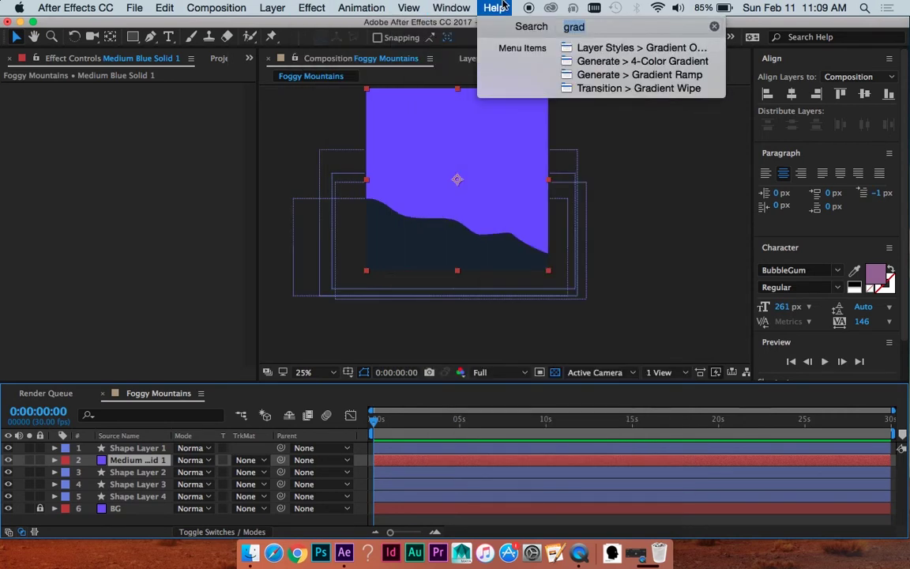
text(frax)
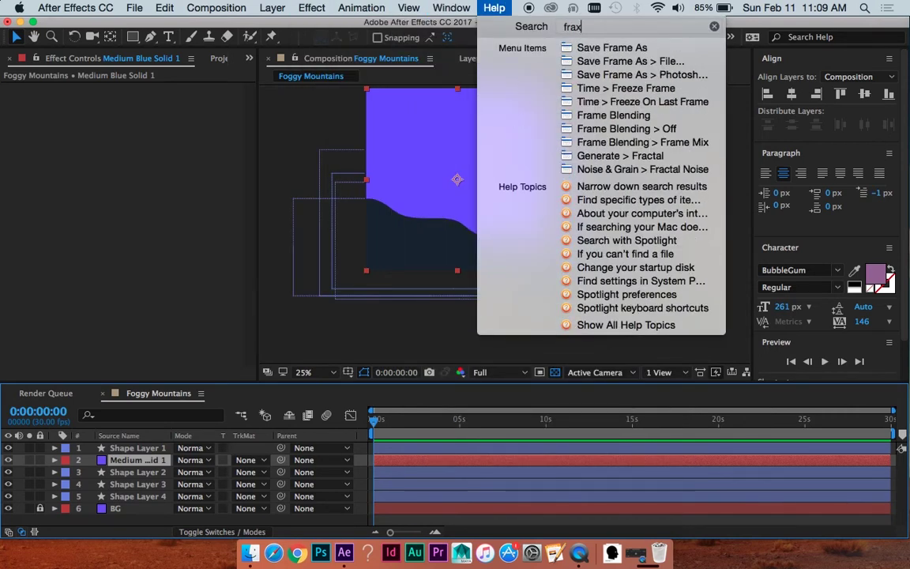
text(t)
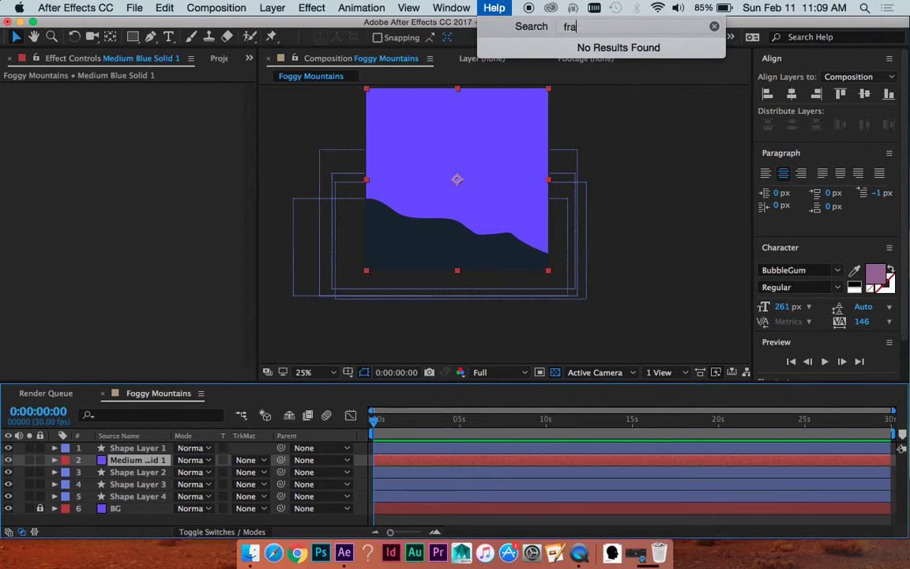
text(c)
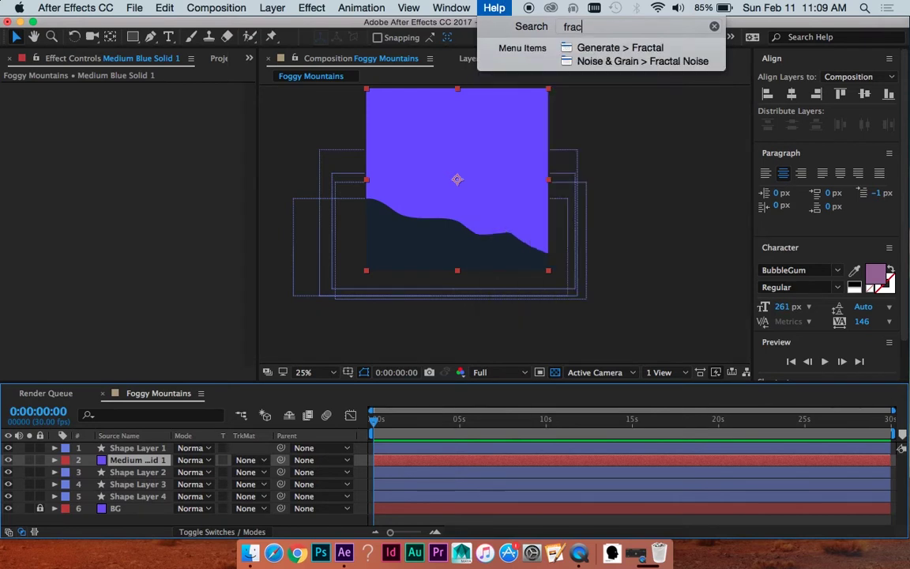
click(642, 61)
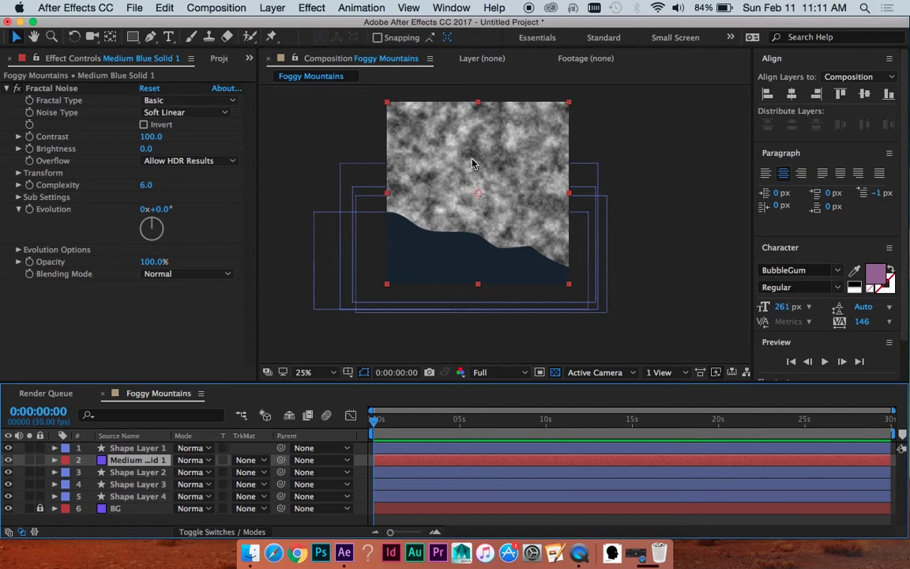
- Set the solid's Fractal Noise to the Smeary fractal type, keeping the Soft Linear noise type
scroll(433, 144, up, 4)
scroll(402, 138, down, 2)
key(space)
drag(414, 153, 447, 197)
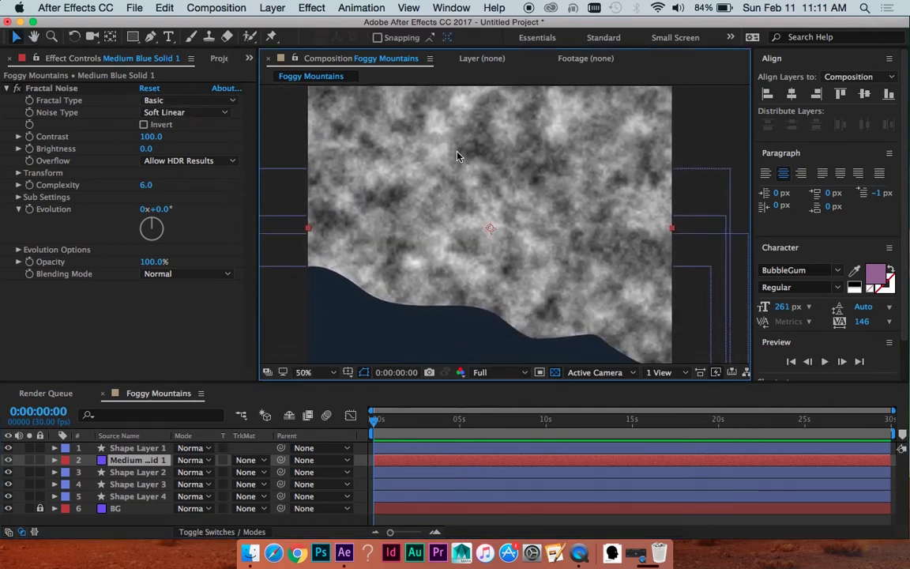
click(185, 112)
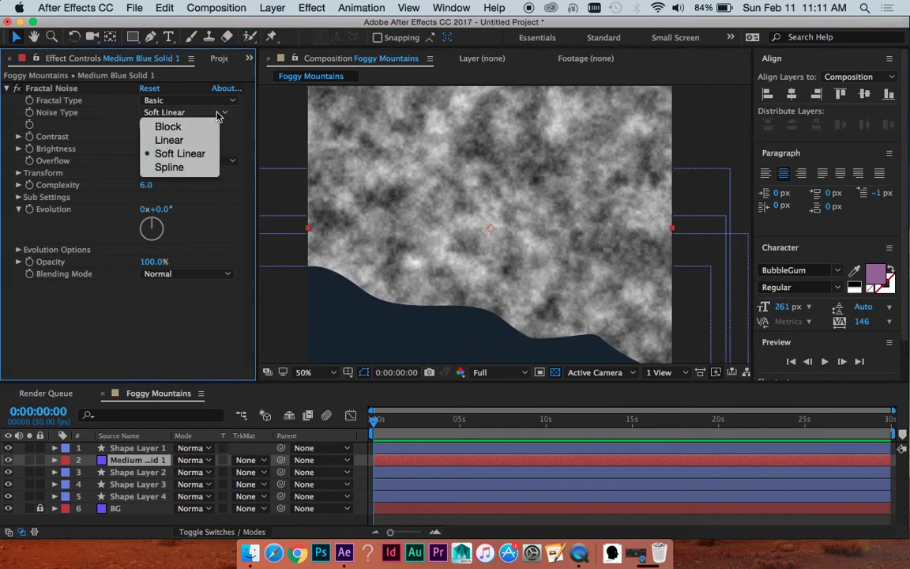
click(174, 100)
click(172, 248)
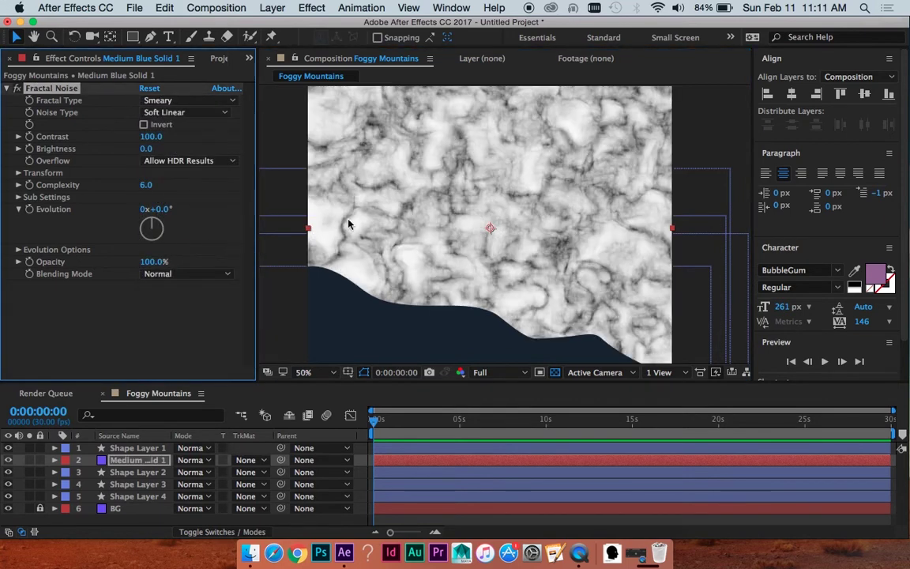
- Try the Cloudy fractal type on the noise solid and settle on Basic
click(173, 101)
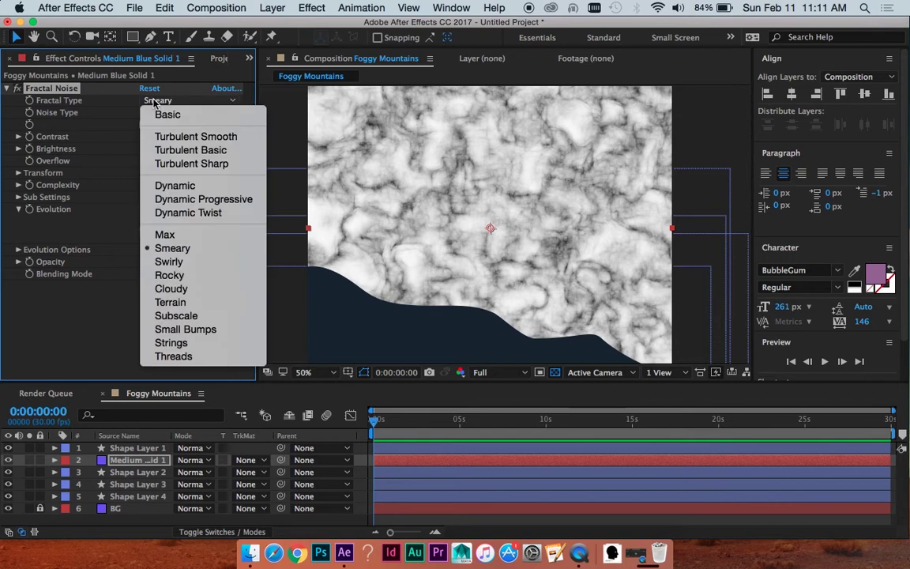
click(162, 289)
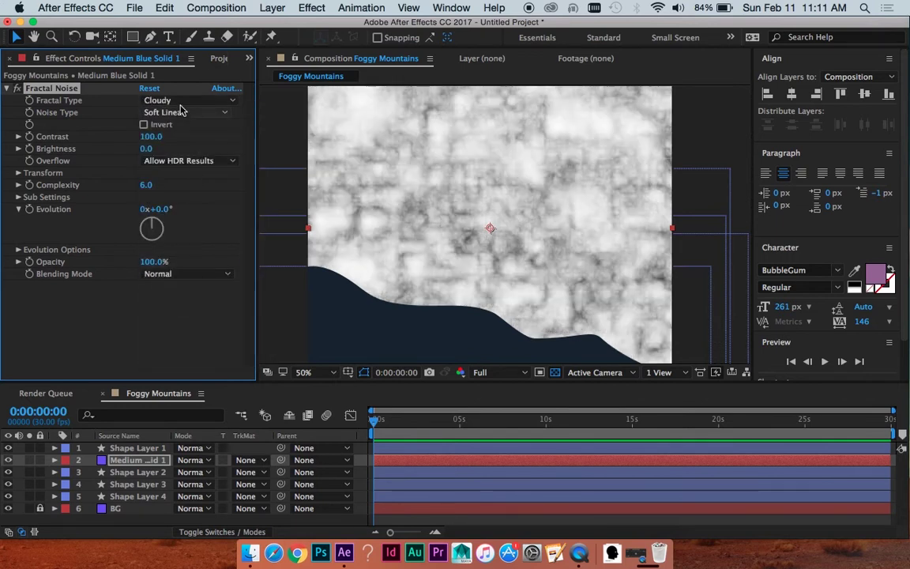
click(174, 100)
click(167, 115)
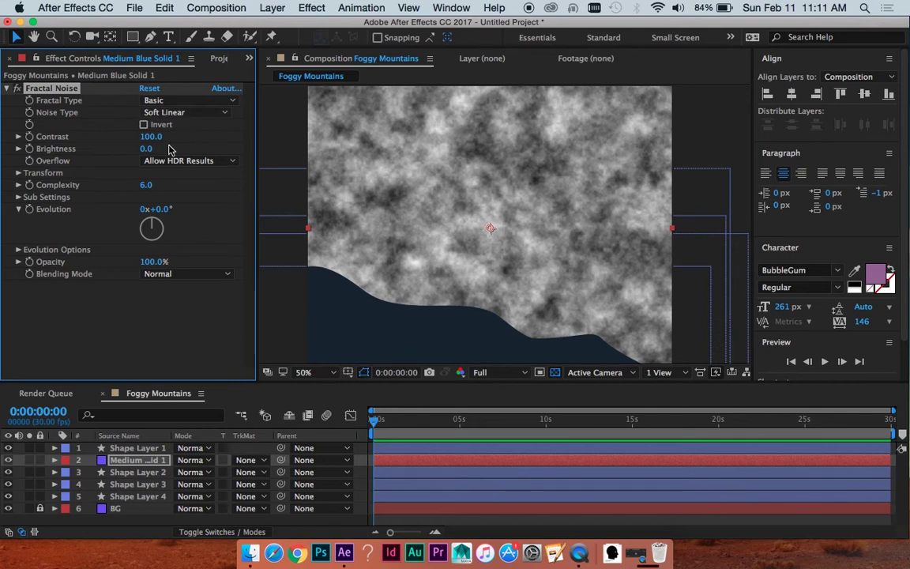
- Set the Fractal Noise Complexity to 7.2 and its uniform Scale to 345
drag(156, 187, 224, 188)
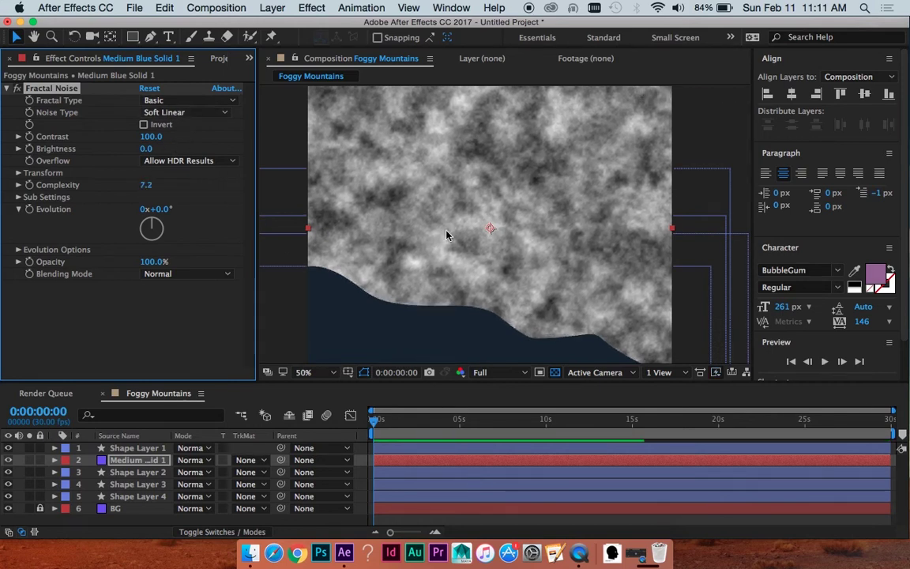
click(19, 173)
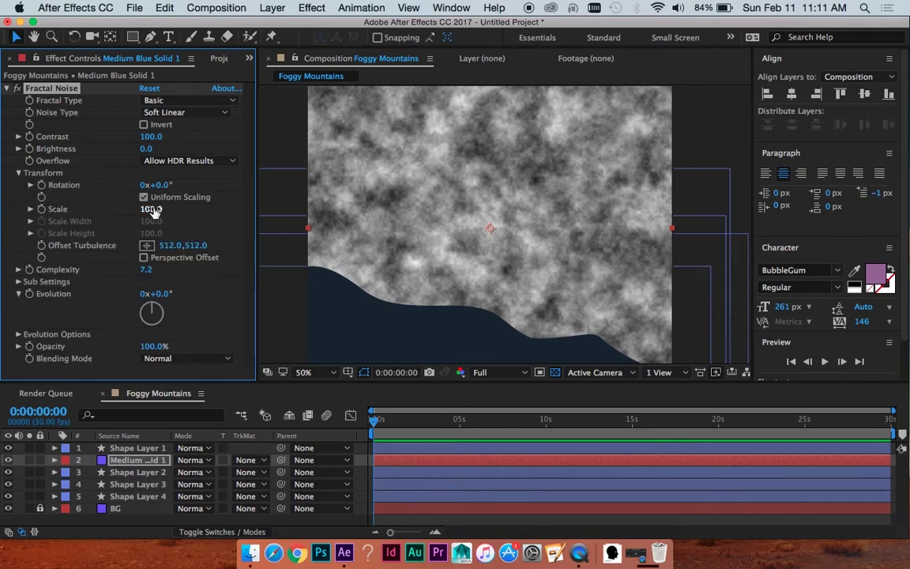
drag(152, 211, 312, 199)
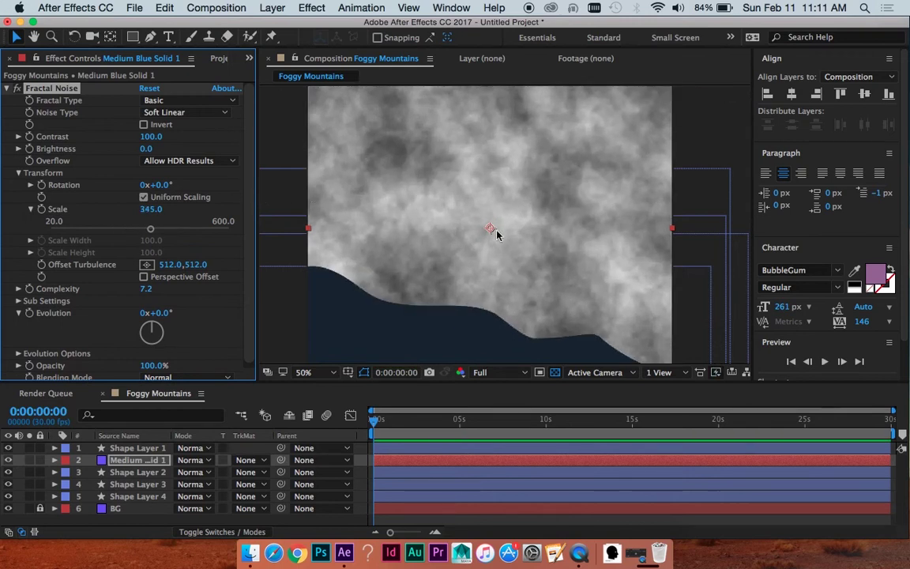
- Keyframe the noise's Evolution from 0x+0.0° at the first frame to 2x+1.0° at 10 seconds, ending the work area there
key(comma)
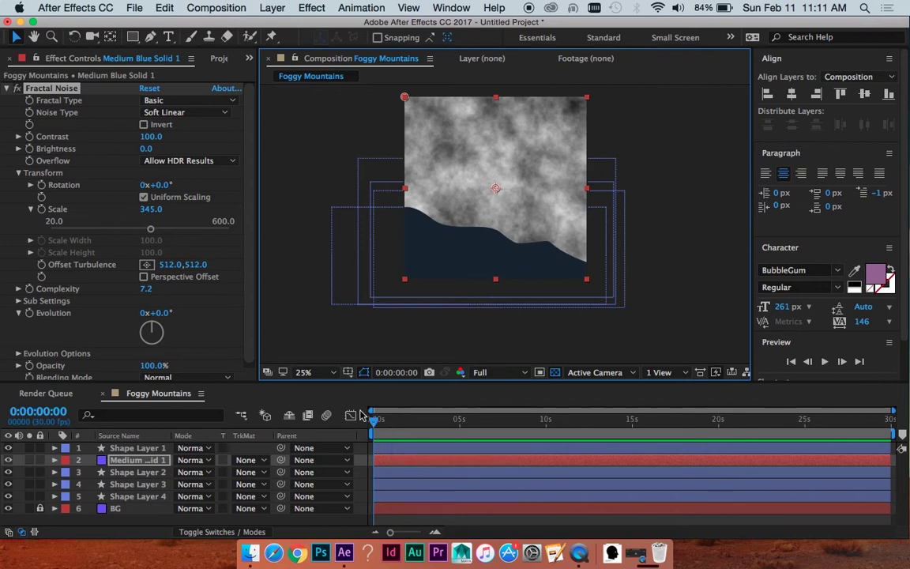
click(27, 313)
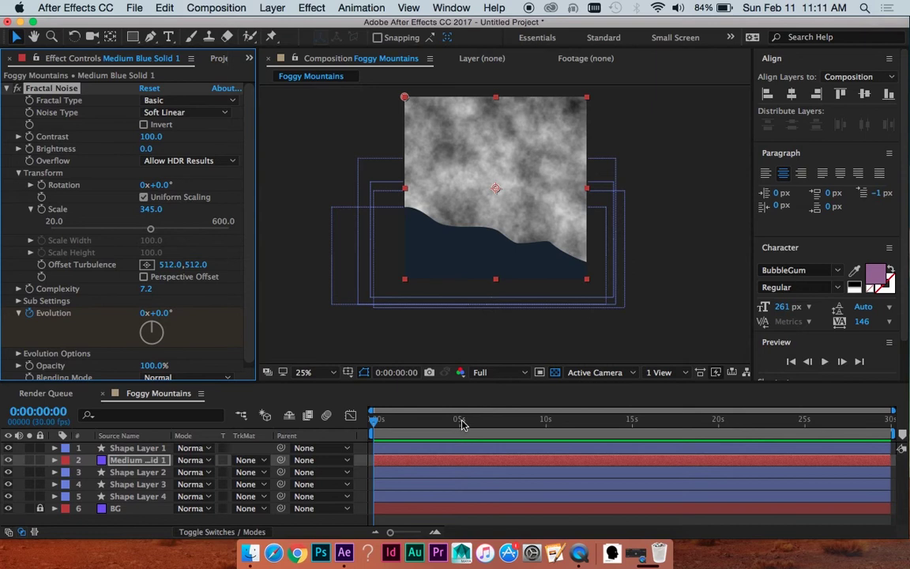
drag(462, 424, 547, 408)
key(n)
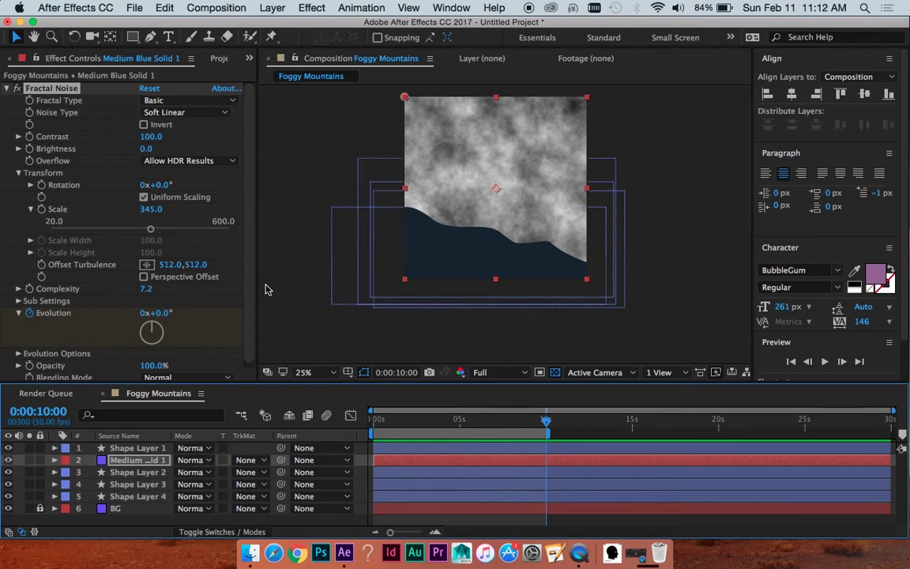
drag(155, 312, 643, 286)
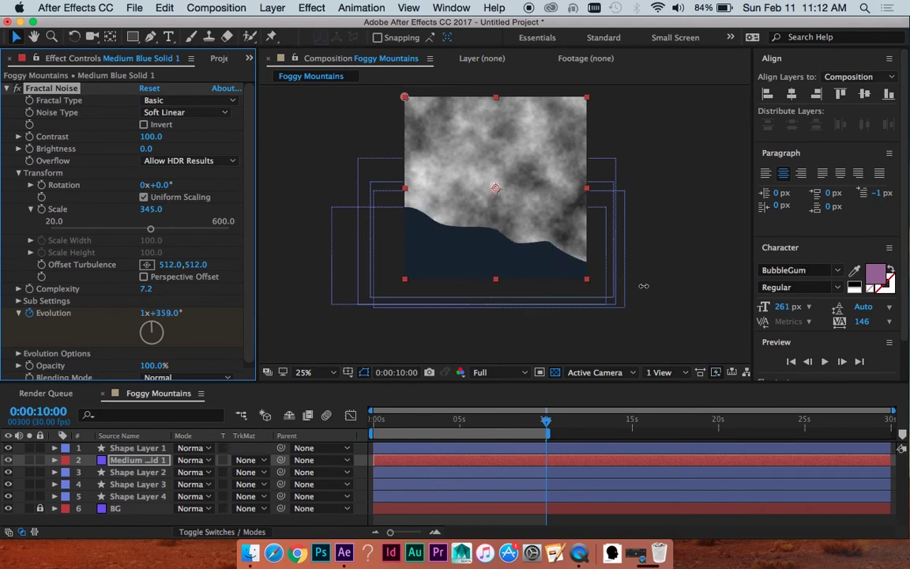
- Preview the evolving noise from the first frame
drag(522, 419, 349, 419)
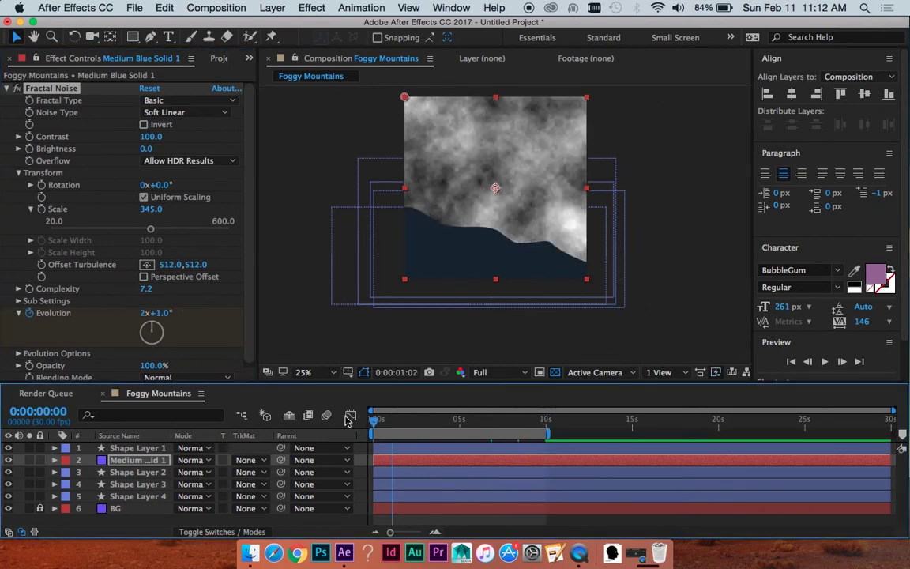
key(space)
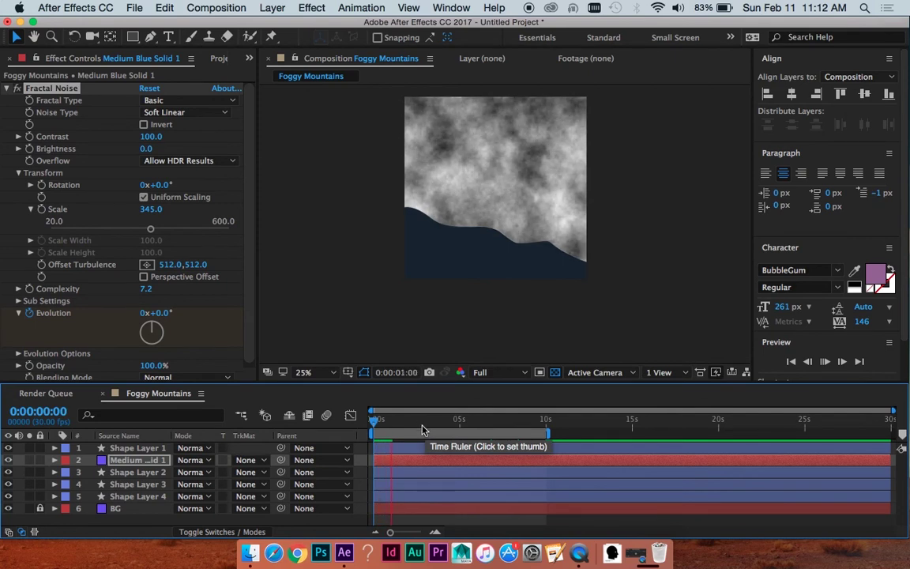
key(space)
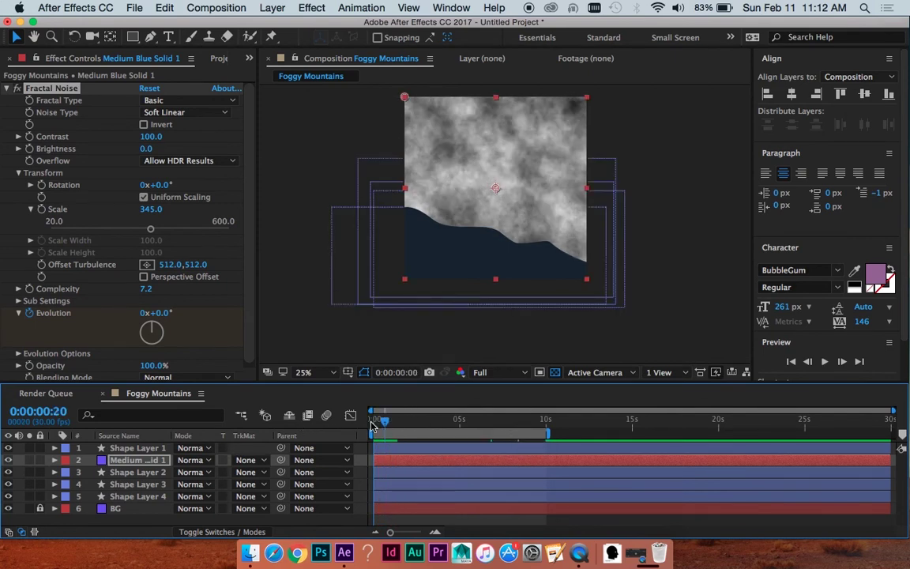
key(space)
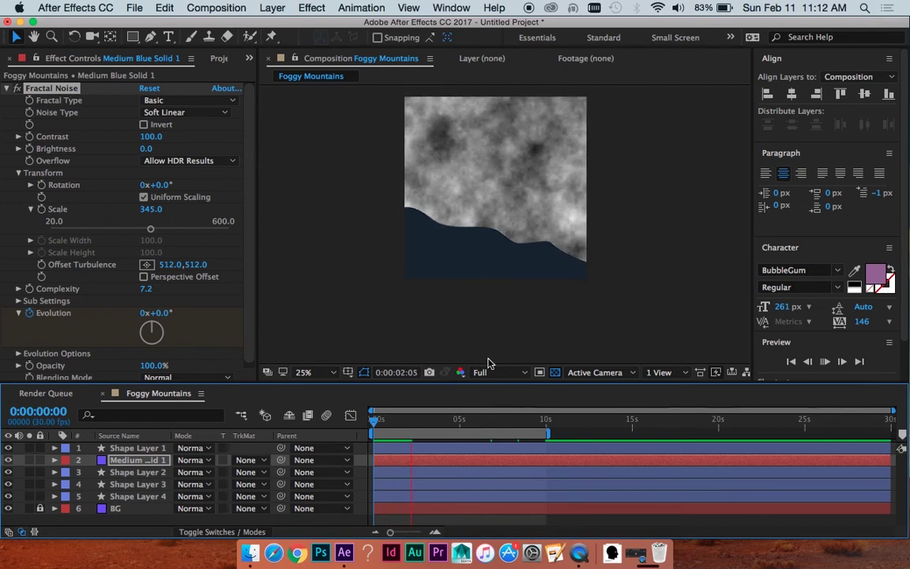
key(space)
- Reveal the solid's keyframes and set the Evolution keyframe at 10 seconds to 1x+42.0°
key(u)
drag(485, 422, 546, 425)
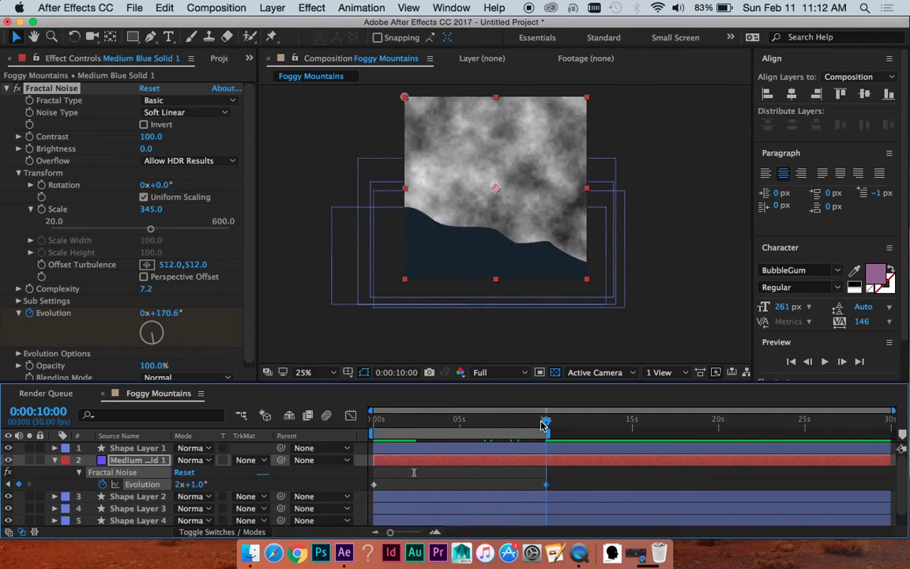
drag(152, 314, 16, 324)
drag(146, 312, 87, 313)
click(561, 489)
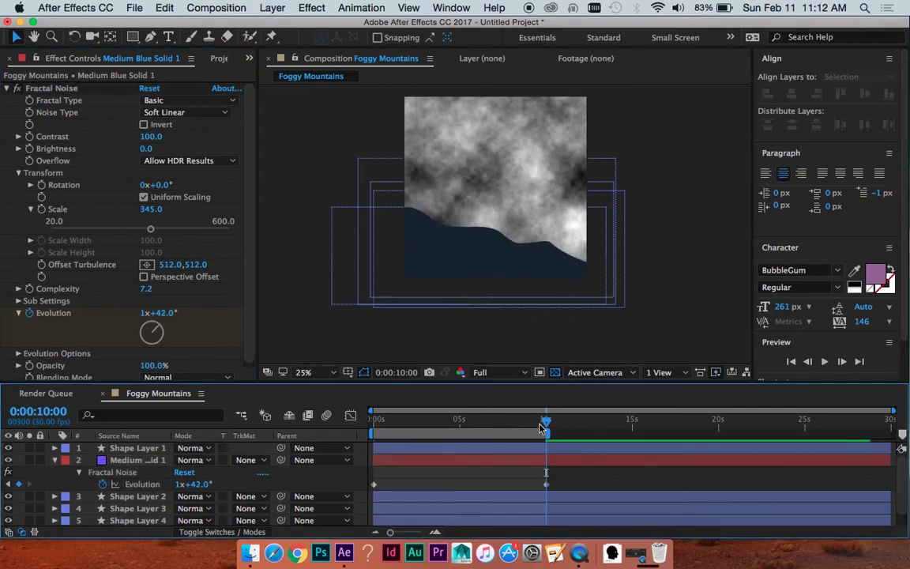
- Play the animation again from the start to judge the speed of the adjusted Evolution
drag(545, 424, 293, 415)
key(space)
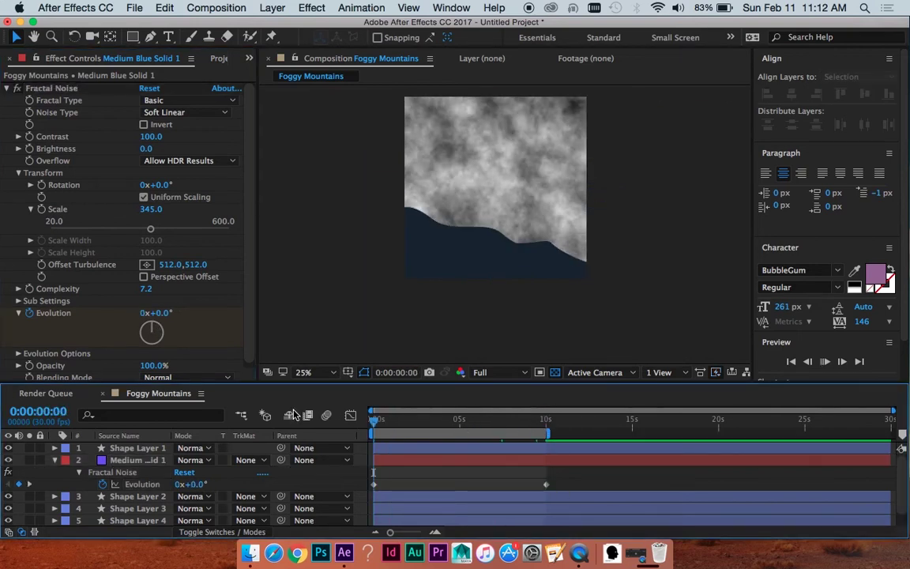
key(space)
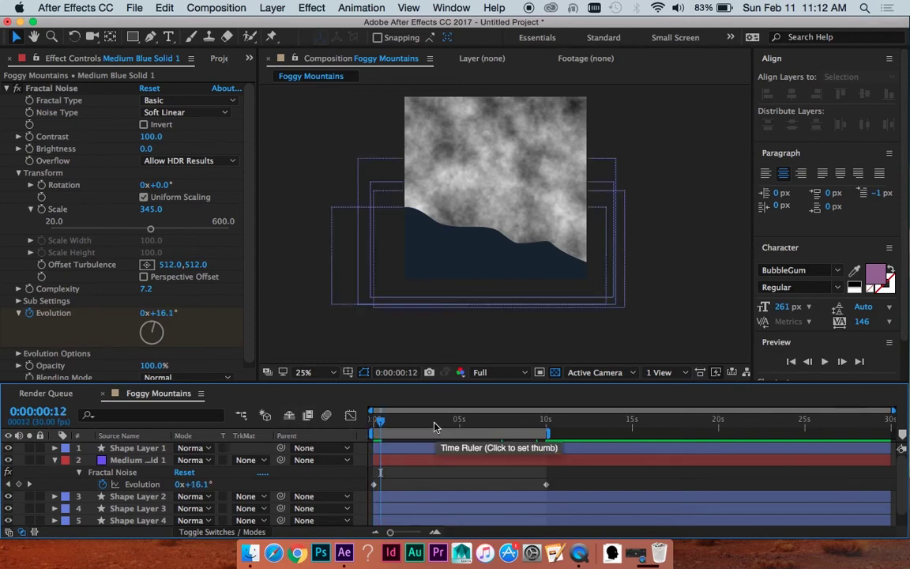
- Add an Offset Turbulence keyframe at 512.0,512.0 on the first frame
click(42, 273)
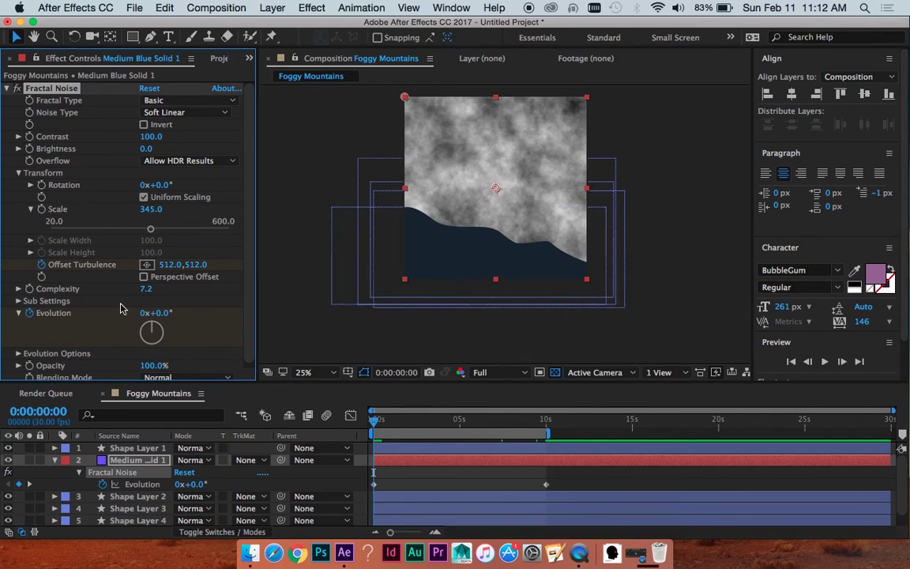
click(412, 464)
drag(552, 194, 516, 148)
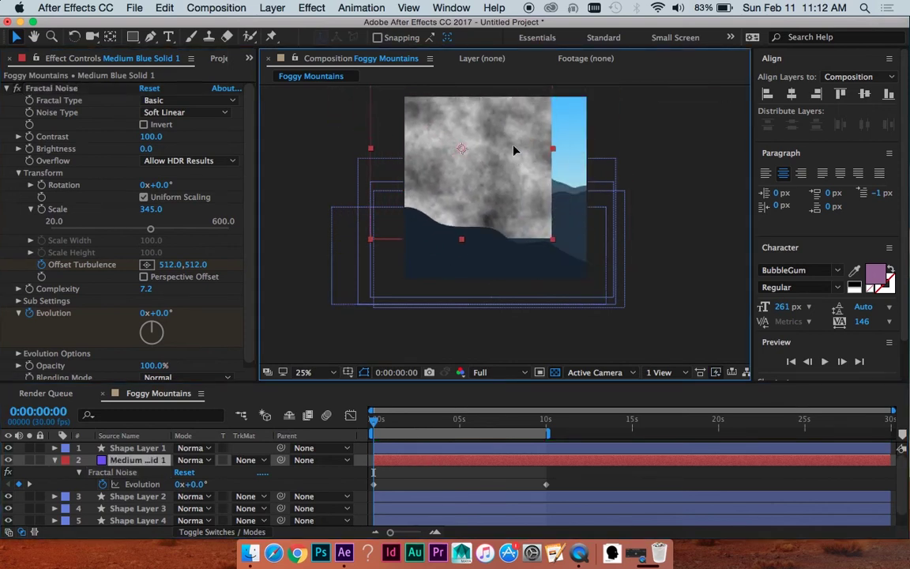
key(super+z)
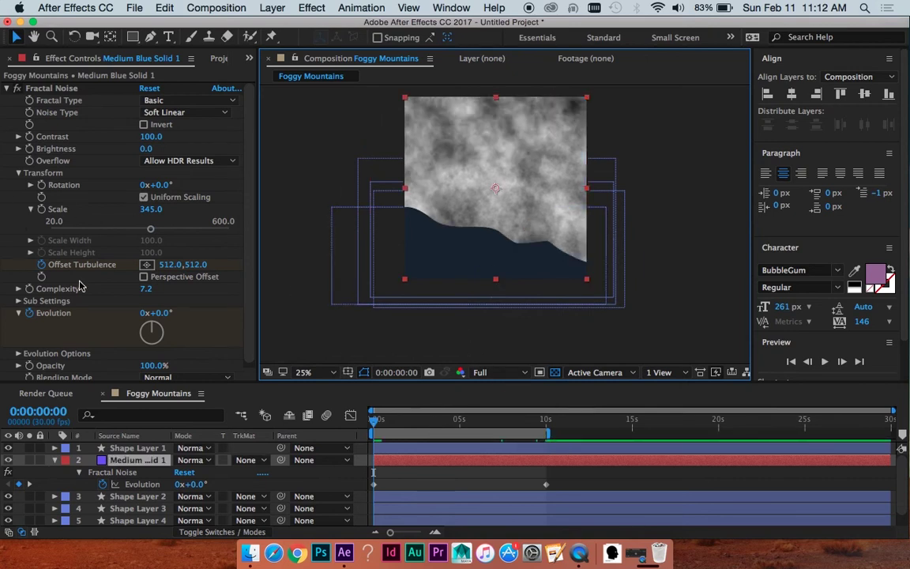
- Set the noise's Offset Turbulence to 512.0,187.0 at 10 seconds
drag(388, 422, 546, 421)
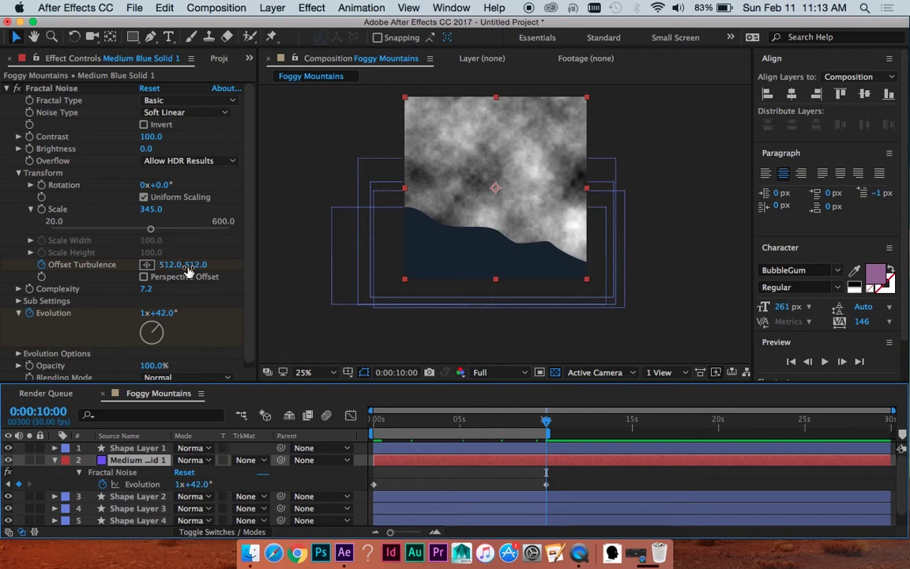
drag(195, 265, 143, 269)
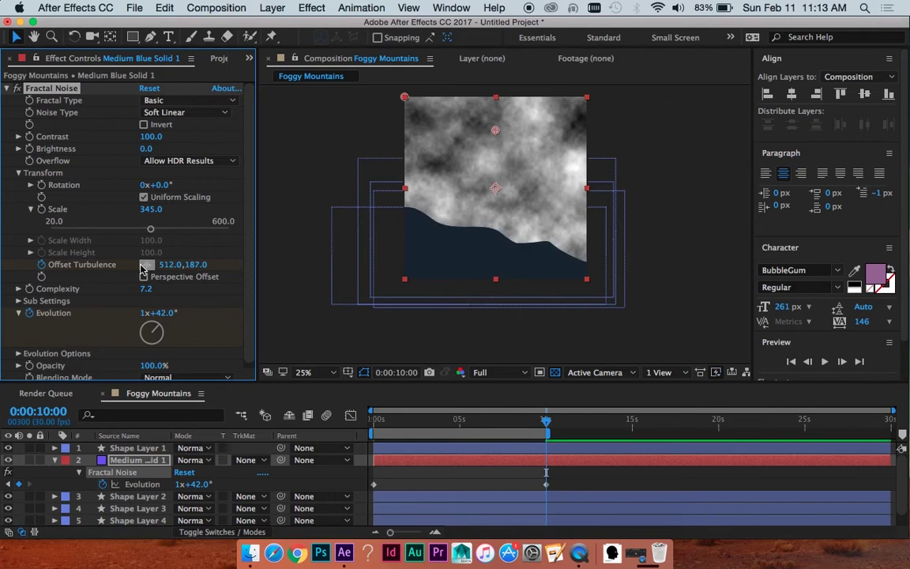
click(536, 482)
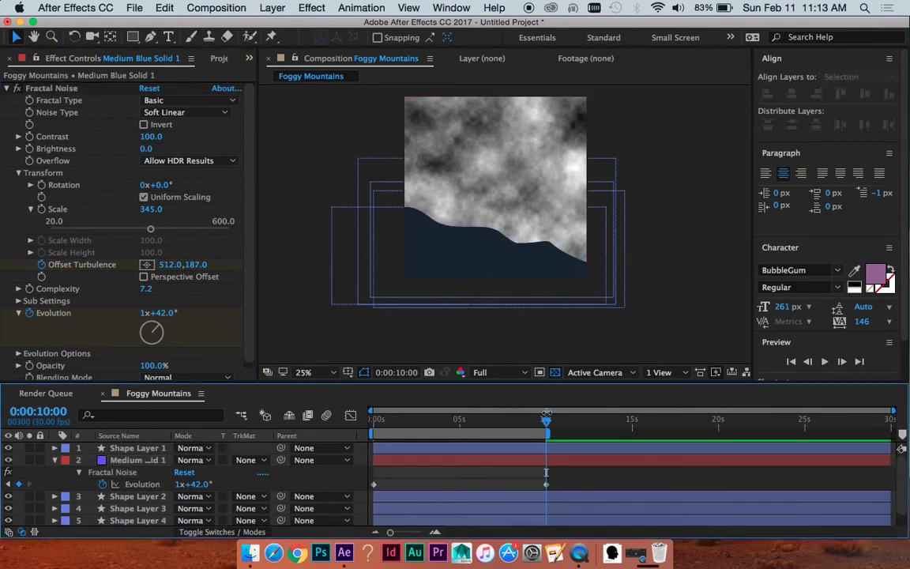
- Preview the drifting noise from the first frame and return to the start of the timeline
drag(546, 423, 370, 428)
key(space)
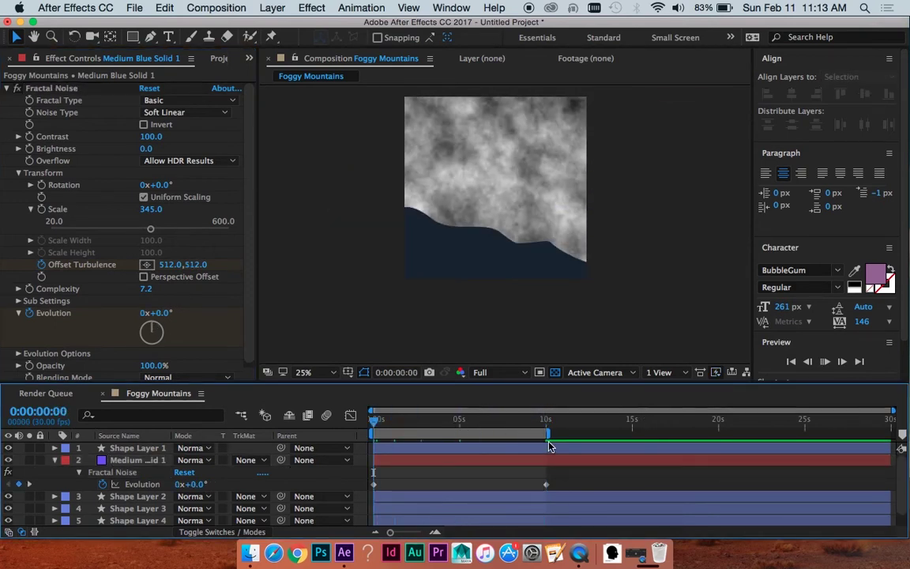
key(space)
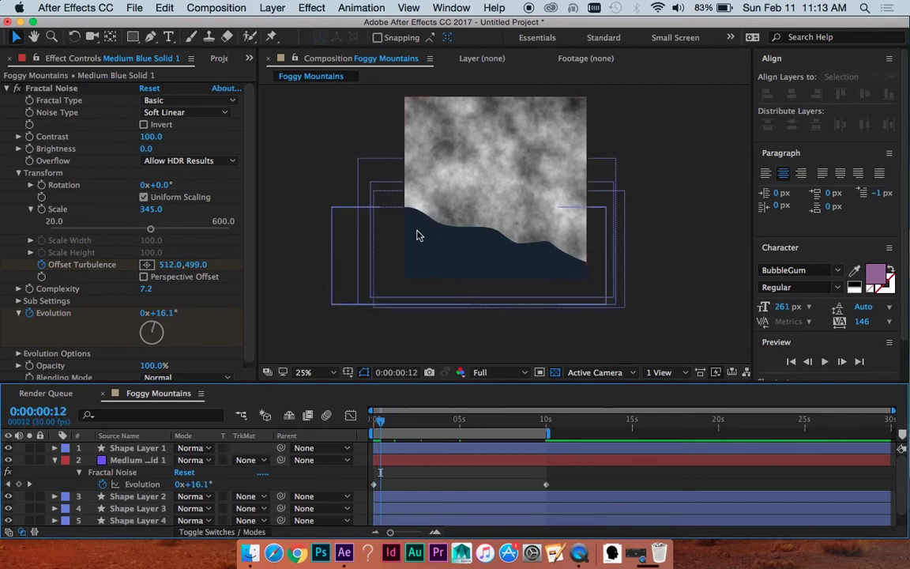
drag(383, 425, 333, 432)
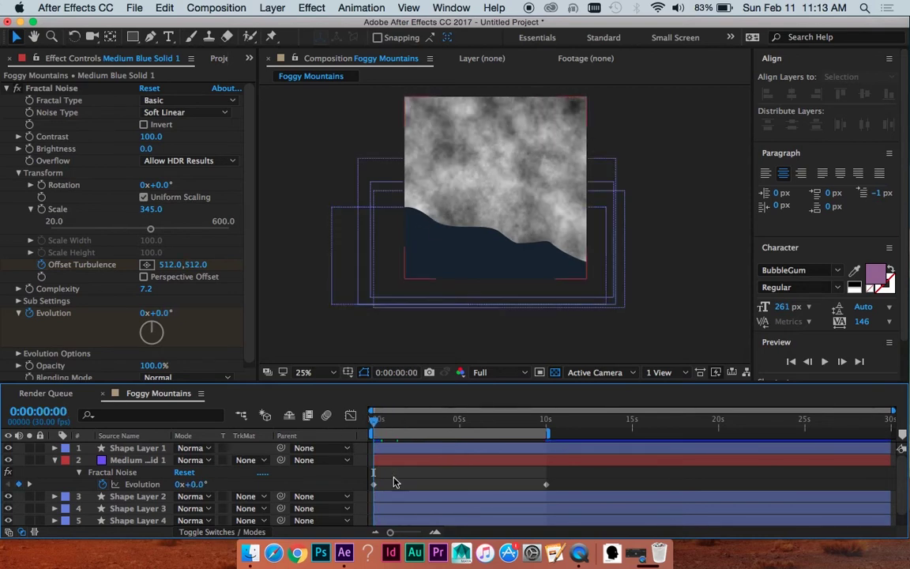
- Hide and show the noise solid to compare it with the mountains behind it
click(397, 465)
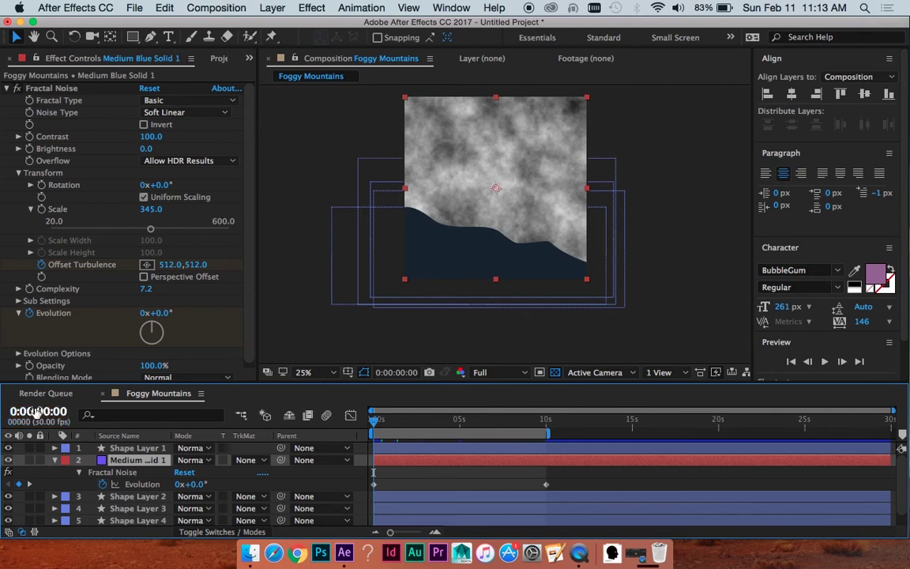
click(9, 460)
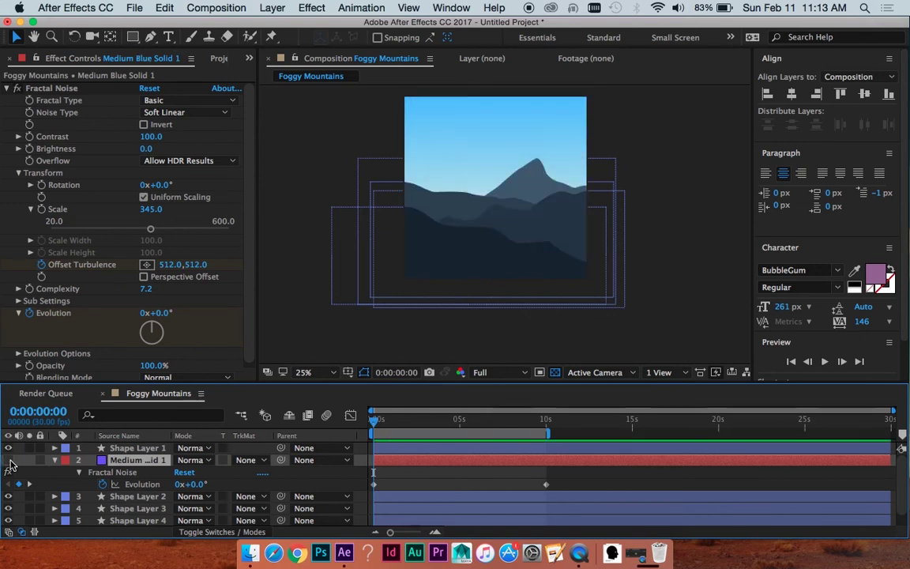
click(9, 460)
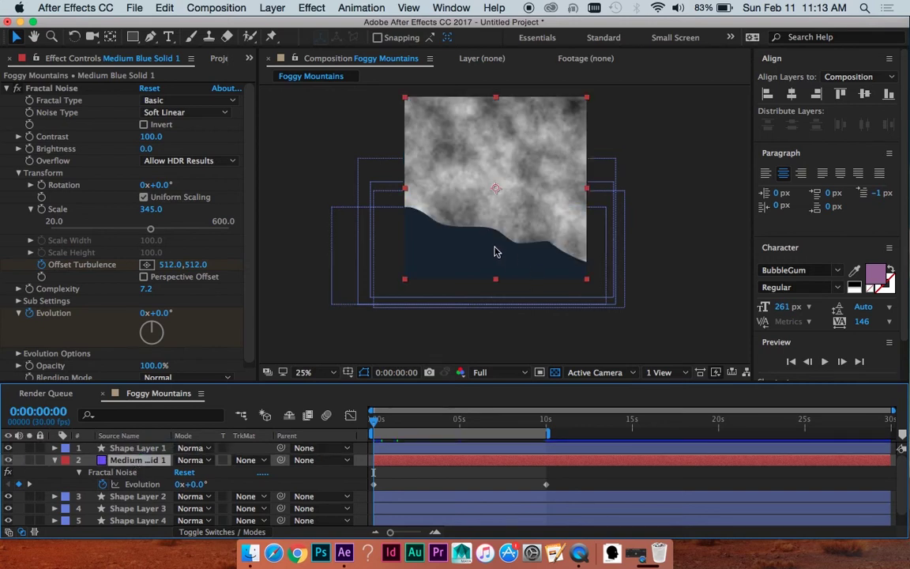
- Draw a closed Pen mask on the noise solid that follows the front mountain's ridge and loops below the composition
click(254, 475)
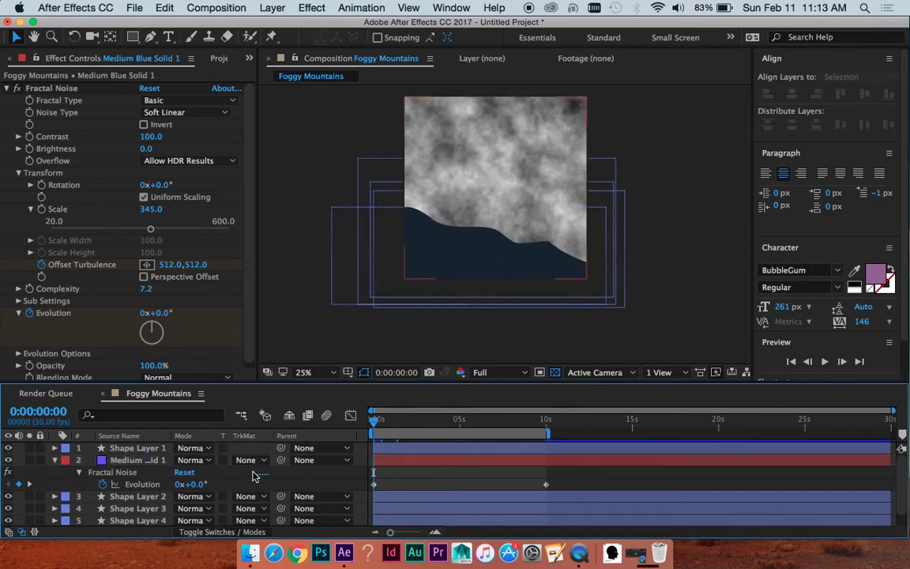
click(408, 460)
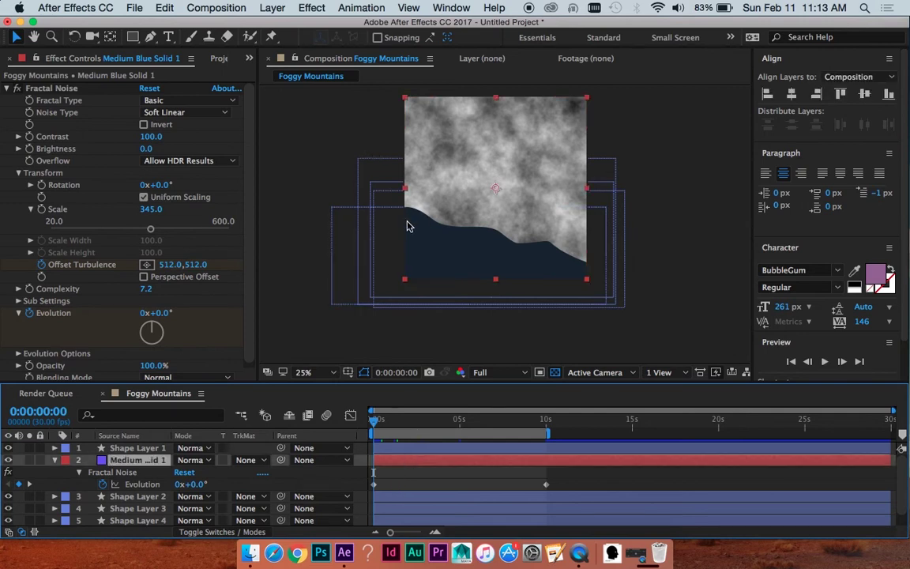
click(151, 38)
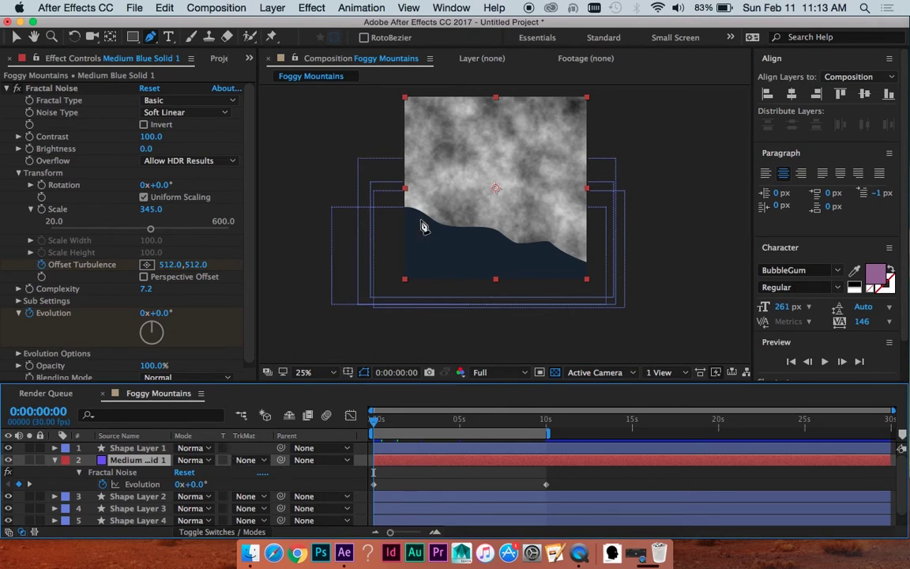
drag(343, 200, 370, 197)
drag(416, 219, 452, 239)
drag(494, 227, 513, 235)
drag(534, 255, 556, 255)
drag(613, 254, 635, 267)
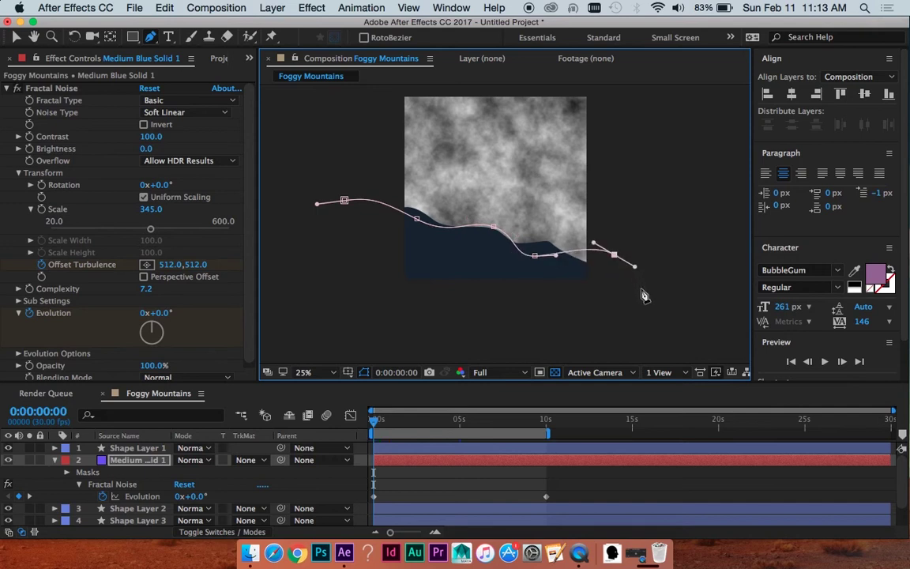
click(659, 317)
click(526, 349)
click(352, 324)
click(315, 281)
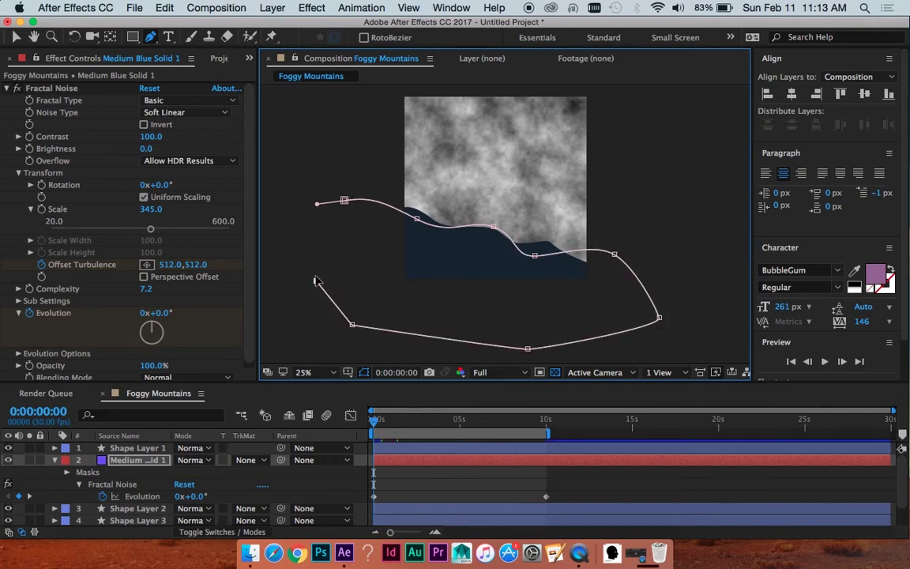
click(343, 199)
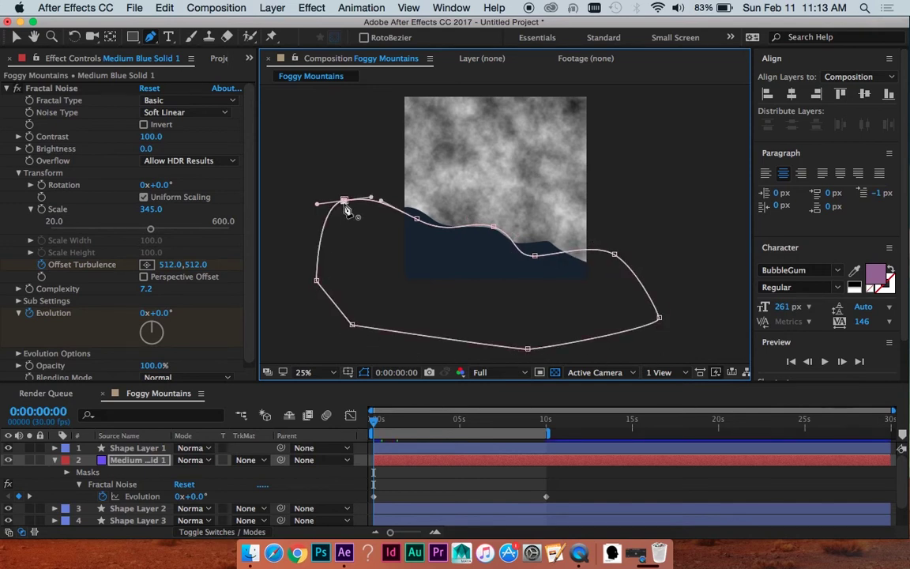
- Move the noise solid above Shape Layer 1 and set its Mask Feather to 202.0 pixels
click(451, 466)
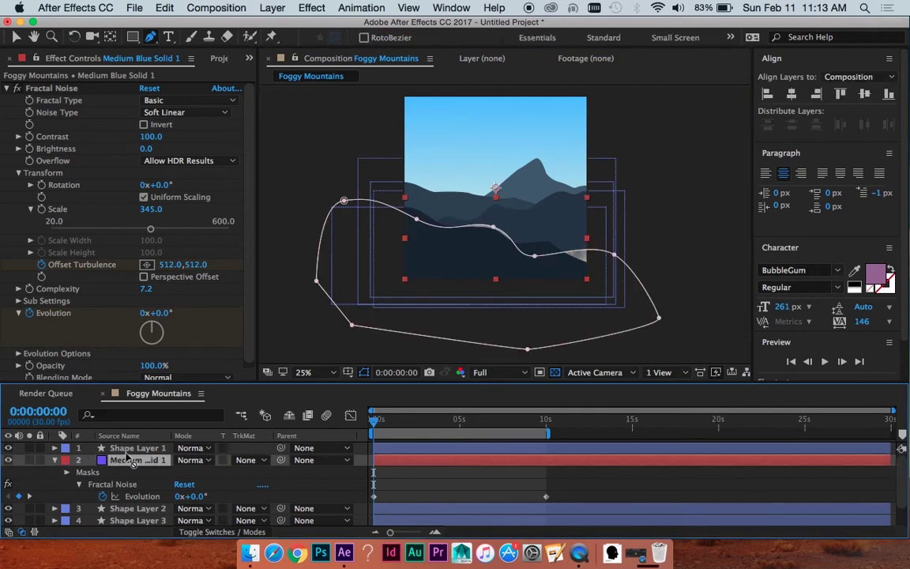
drag(128, 462, 124, 450)
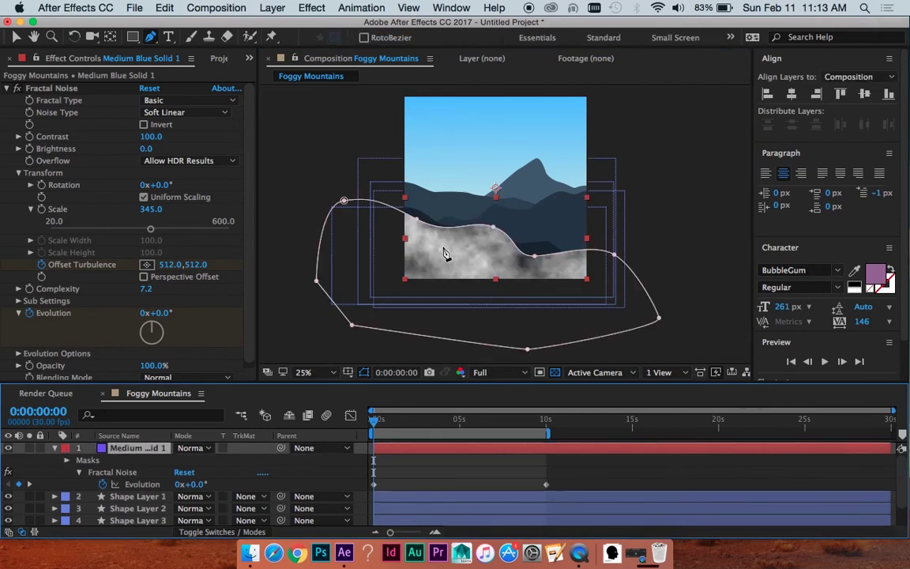
key(period)
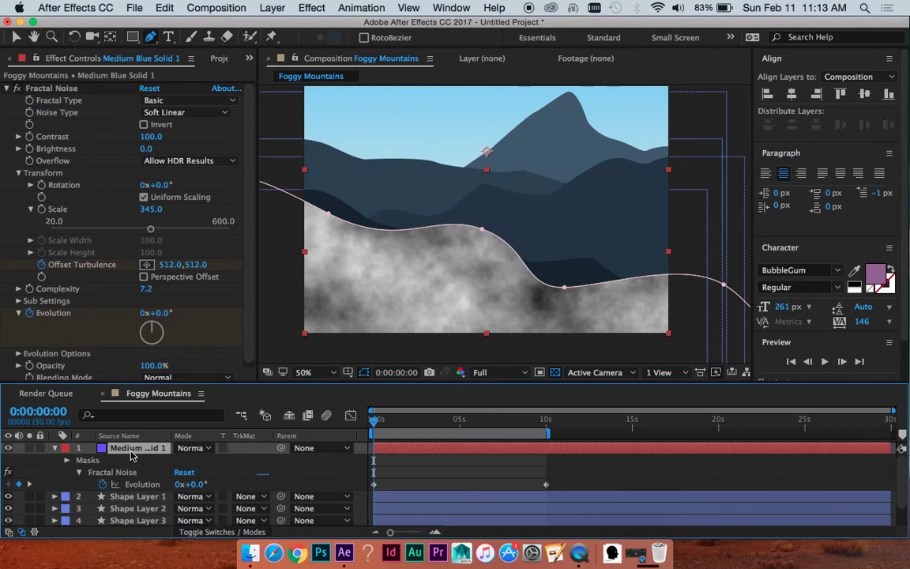
key(m)
key(m)
key(m)
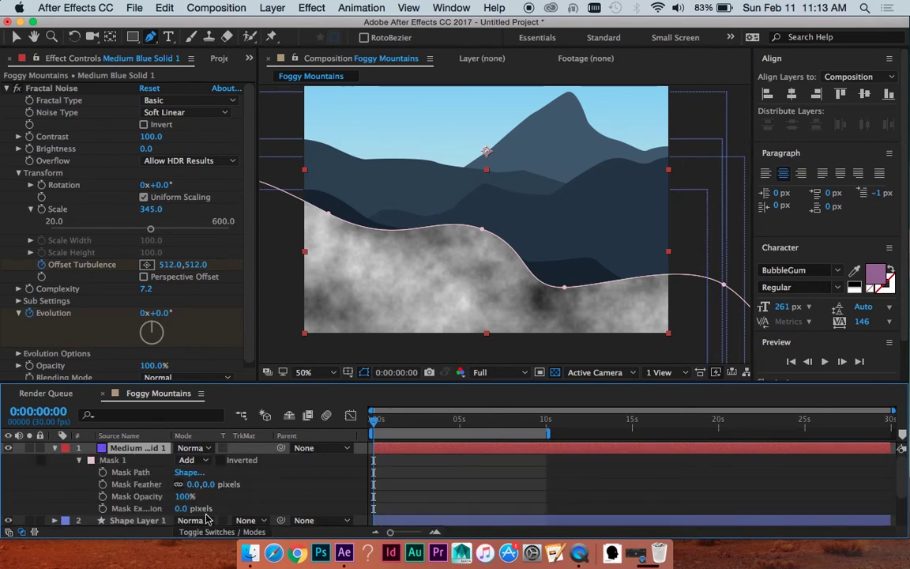
drag(211, 487, 346, 474)
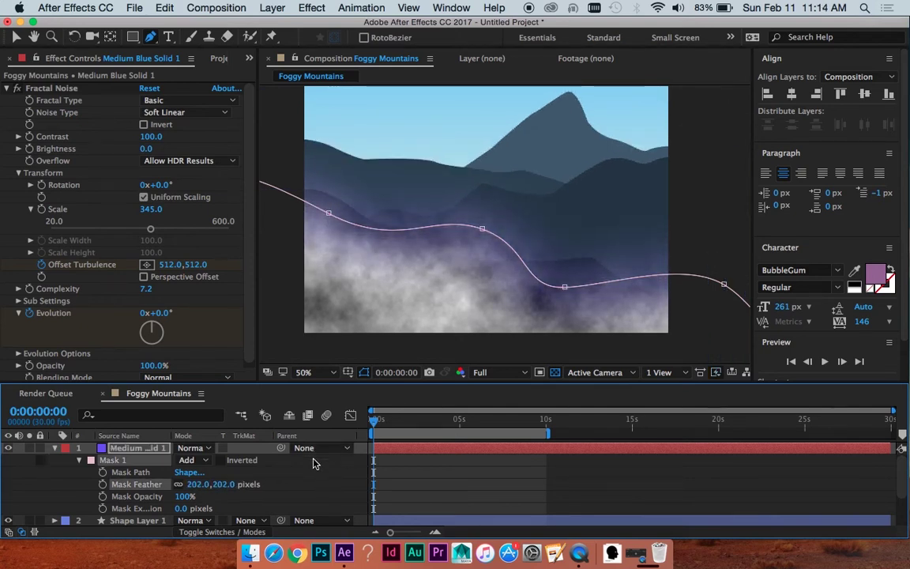
- Change the noise solid's color from medium blue to gray 989898 in its solid settings
key(space)
drag(487, 280, 507, 241)
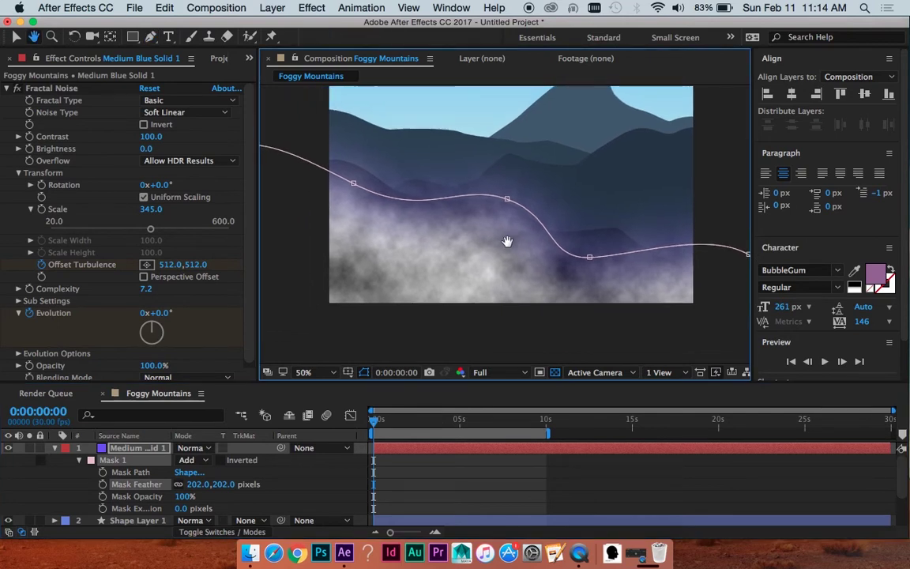
scroll(494, 251, down, 2)
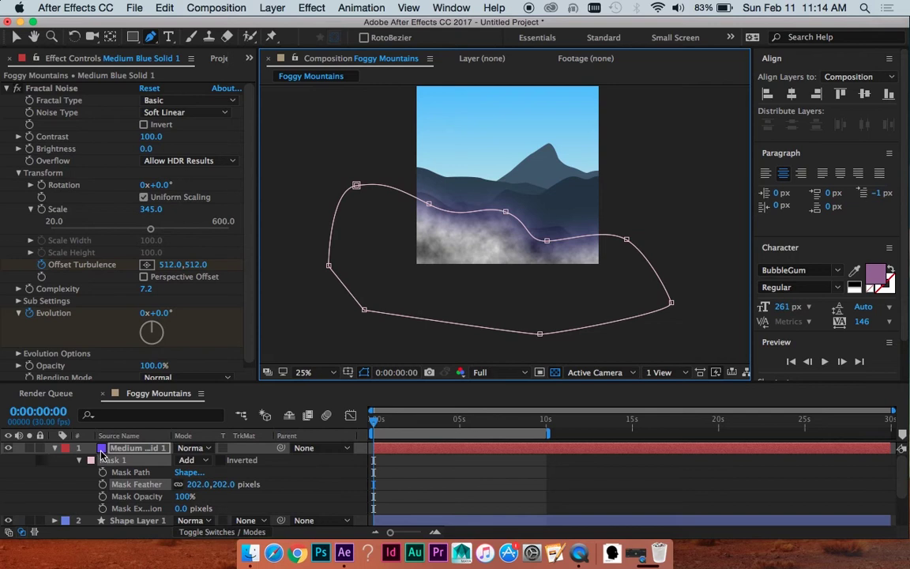
scroll(420, 293, up, 2)
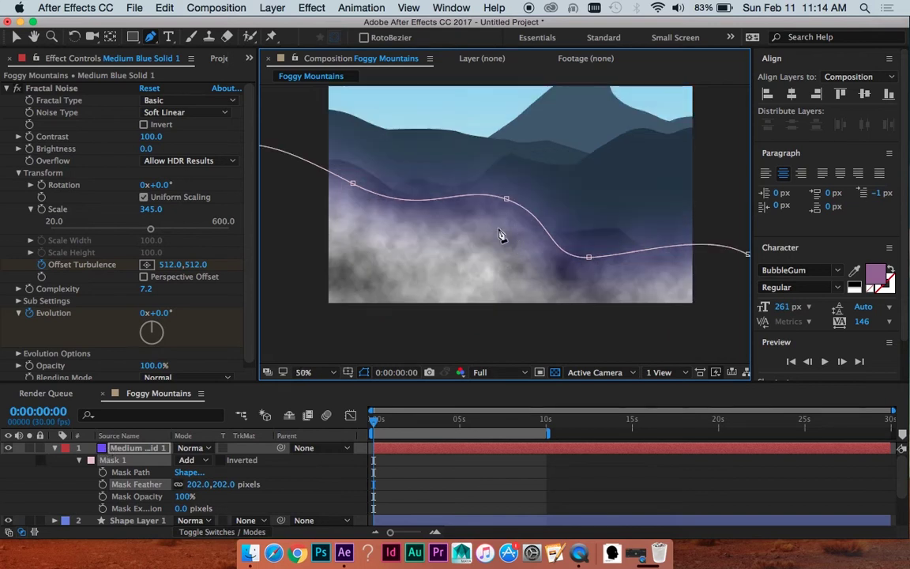
click(100, 452)
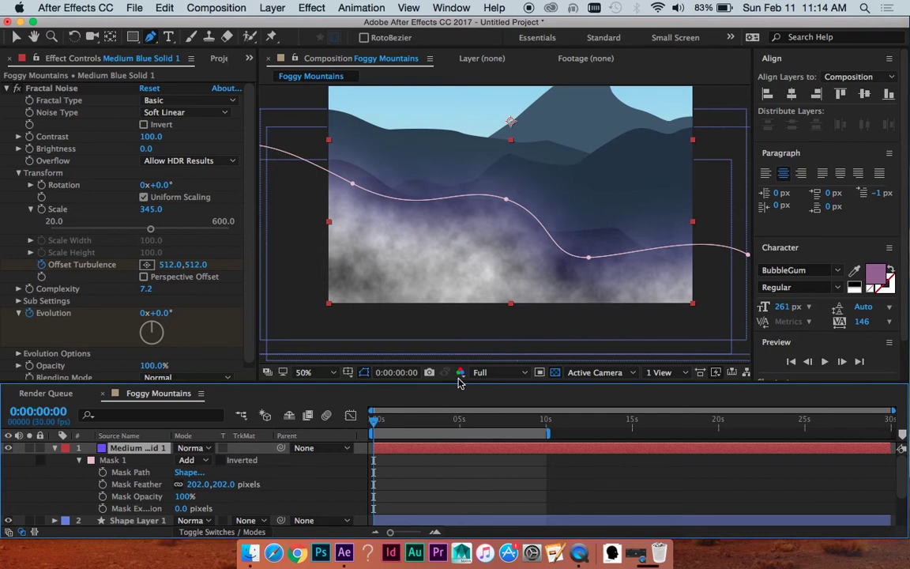
key(super+shift+y)
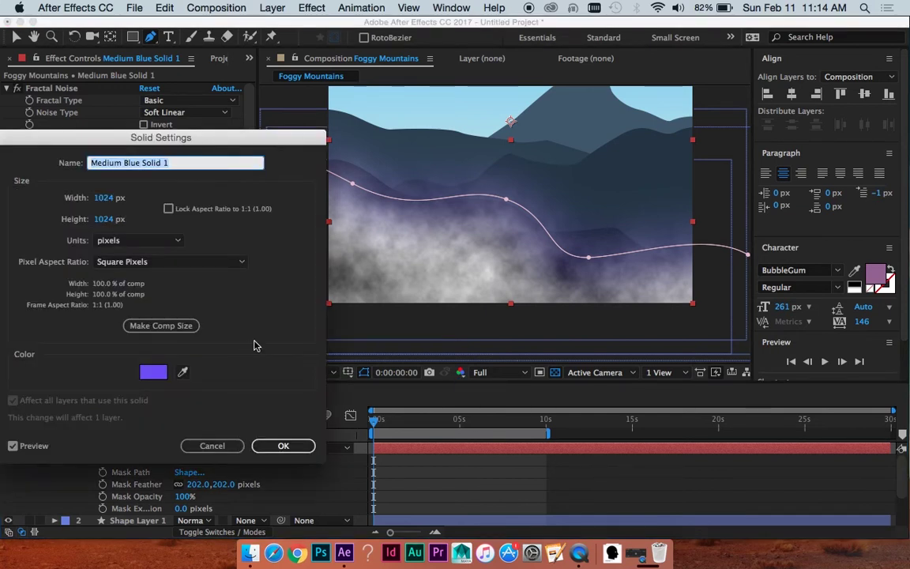
click(165, 375)
drag(104, 277, 3, 278)
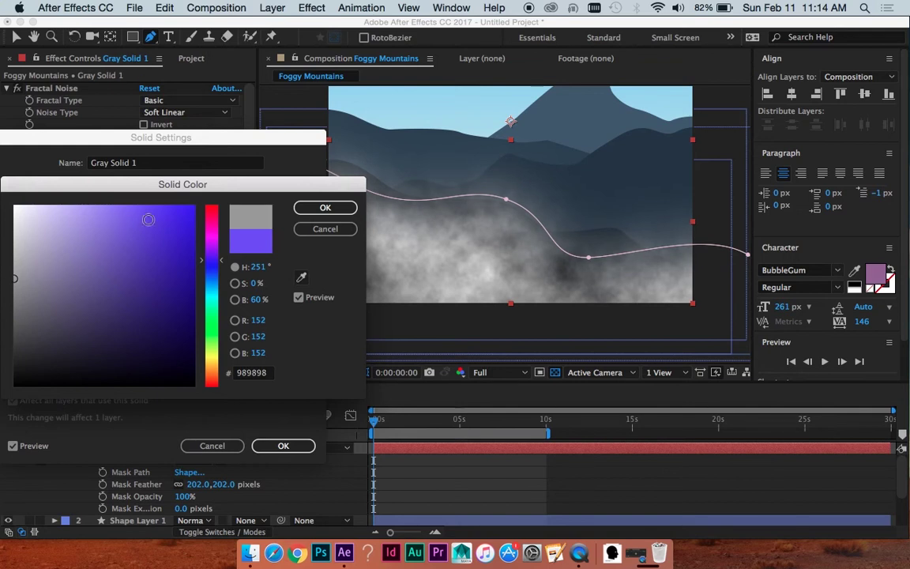
click(325, 207)
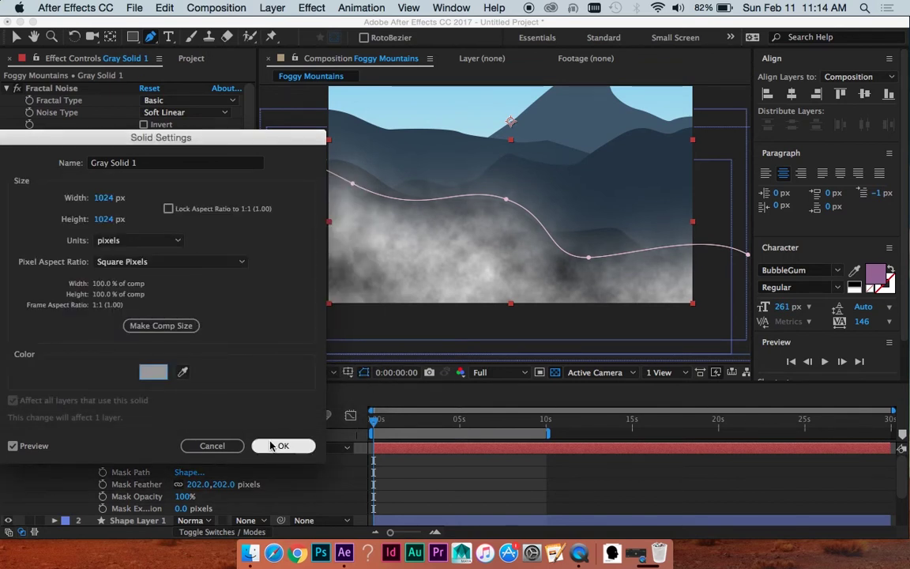
click(283, 447)
- Set the fog mask's feather to 332.0 pixels and its expansion to -197.0 pixels, and preview the fog
scroll(518, 331, down, 2)
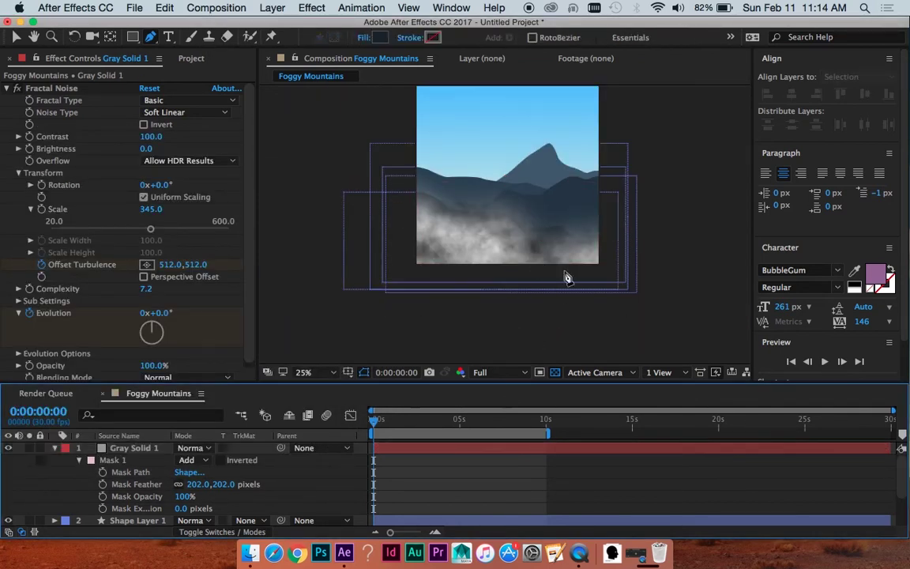
key(v)
click(488, 259)
scroll(466, 245, up, 2)
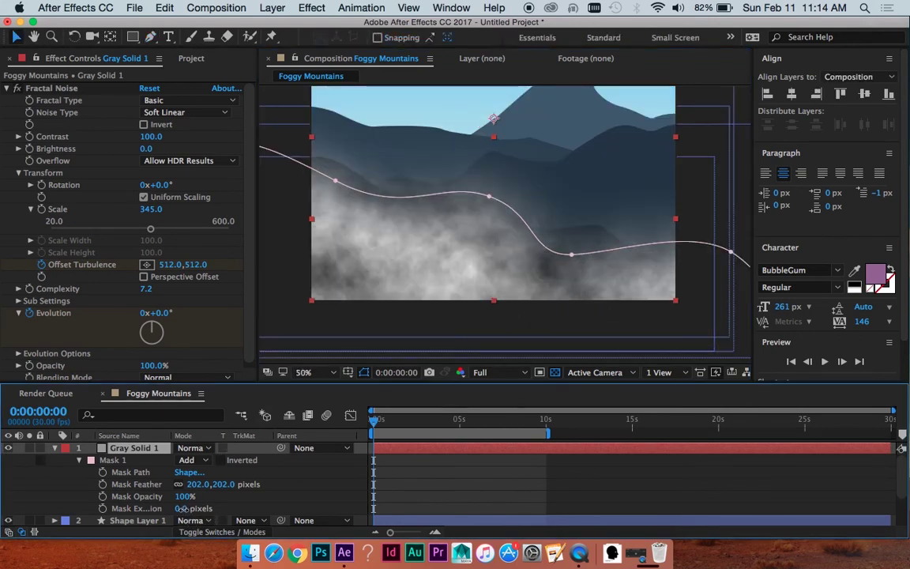
drag(181, 509, 91, 513)
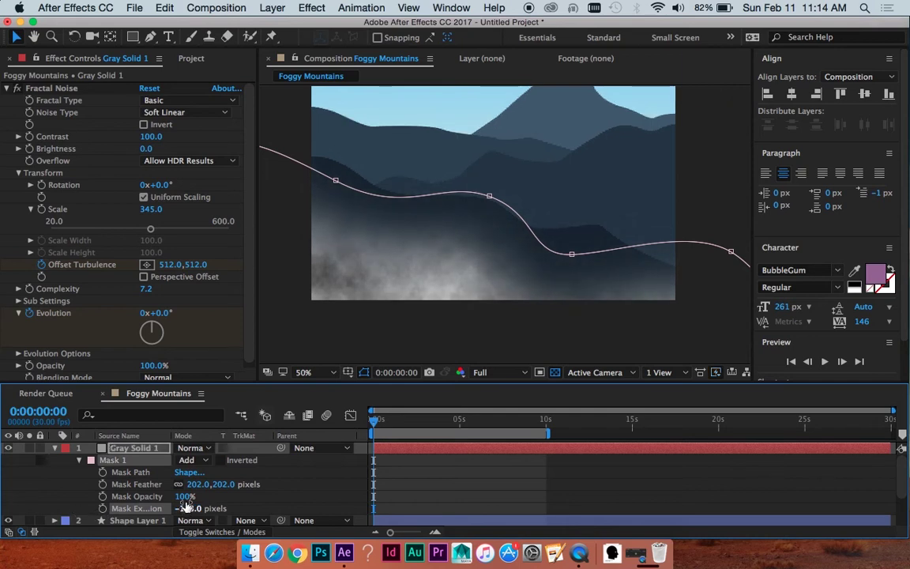
drag(190, 485, 233, 505)
click(484, 479)
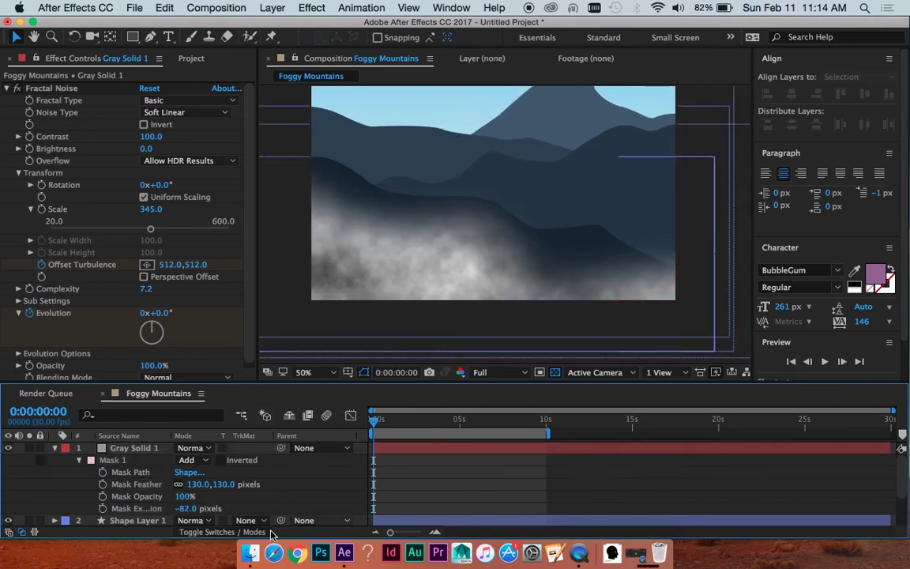
drag(223, 483, 357, 474)
drag(187, 507, 117, 511)
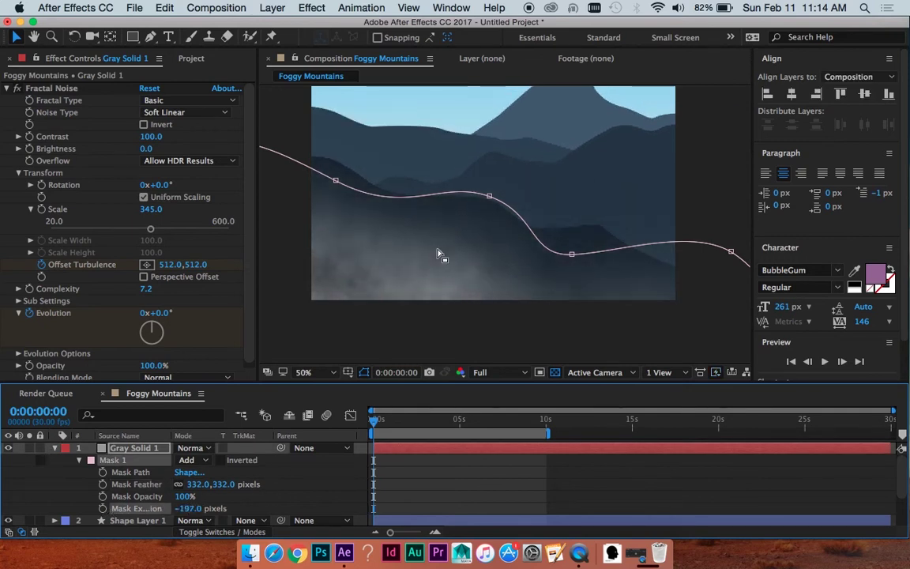
scroll(439, 253, down, 2)
key(space)
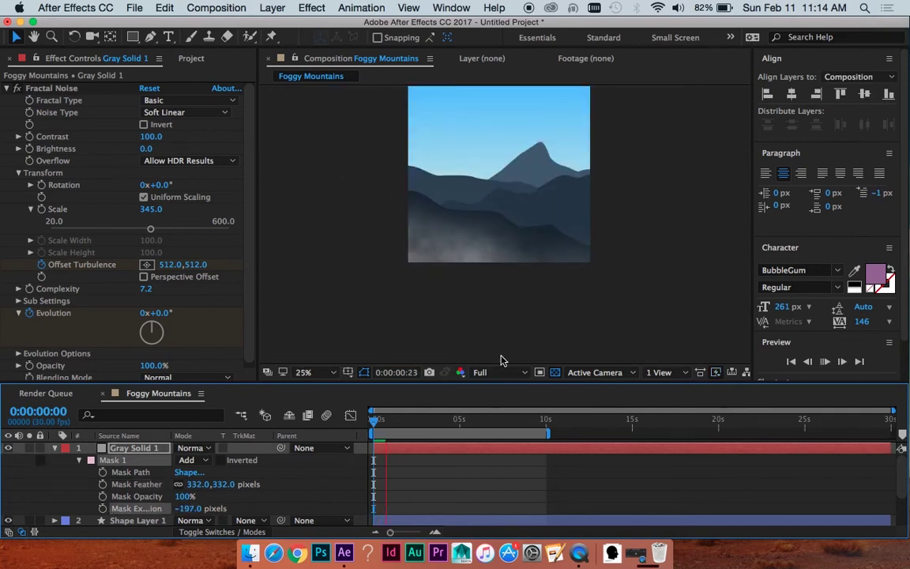
key(period)
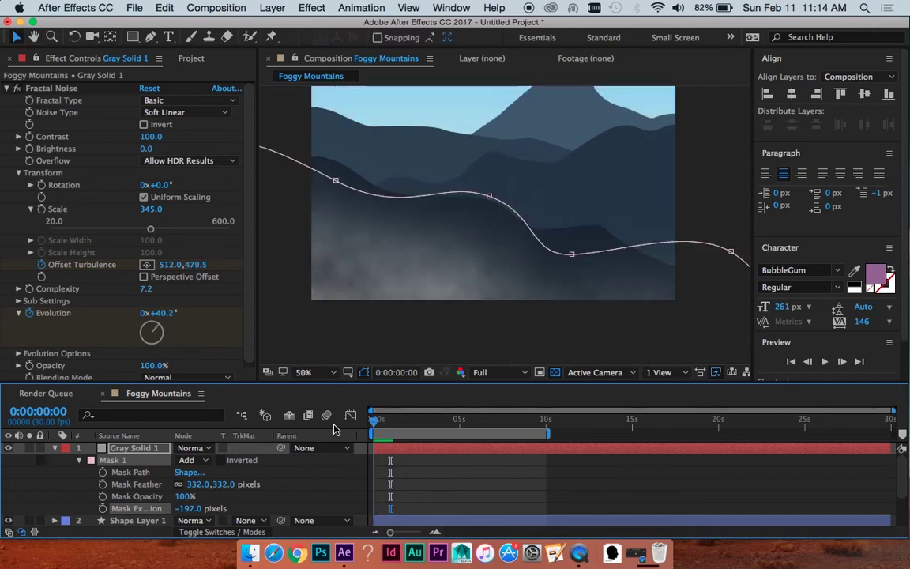
- Set the Fractal Noise Scale on the gray solid to 130.0 and play the animation to check the fog
click(390, 450)
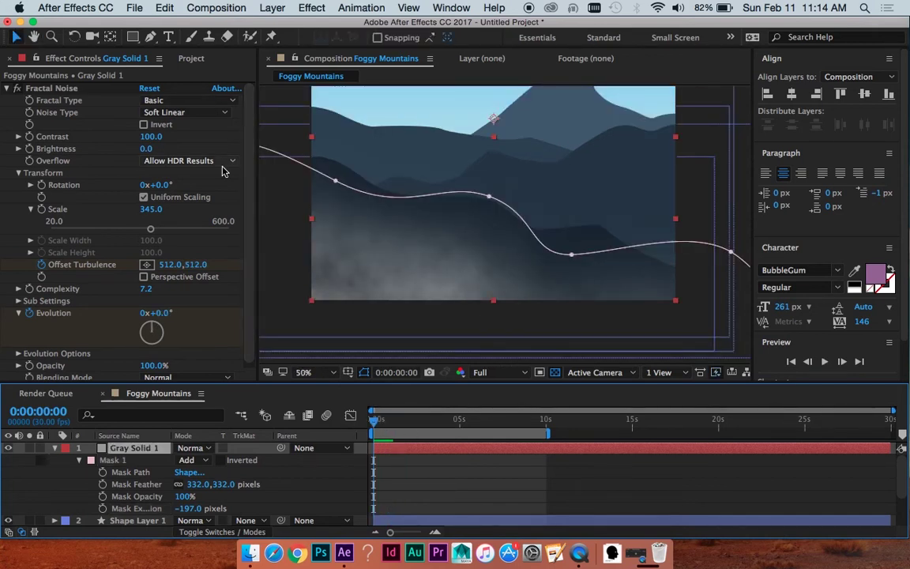
drag(150, 208, 71, 227)
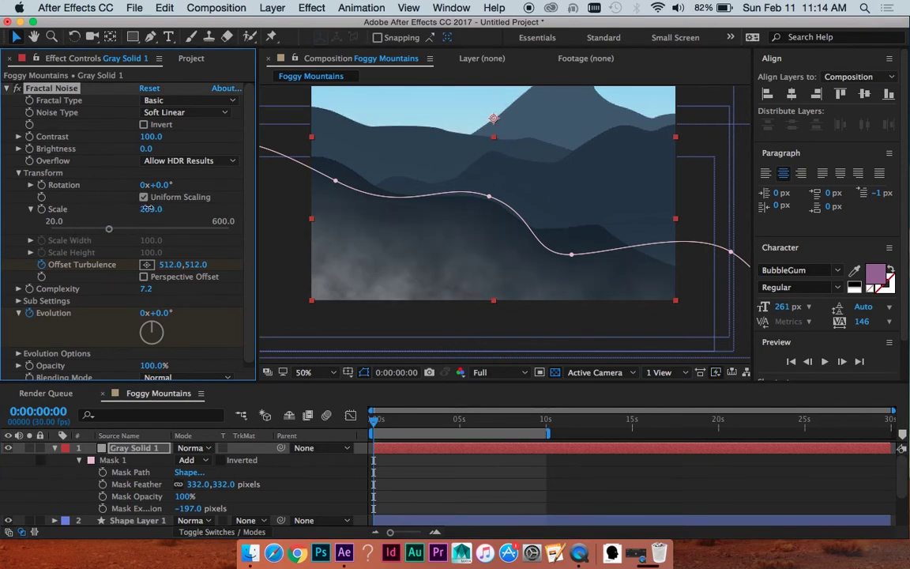
drag(150, 209, 99, 213)
key(space)
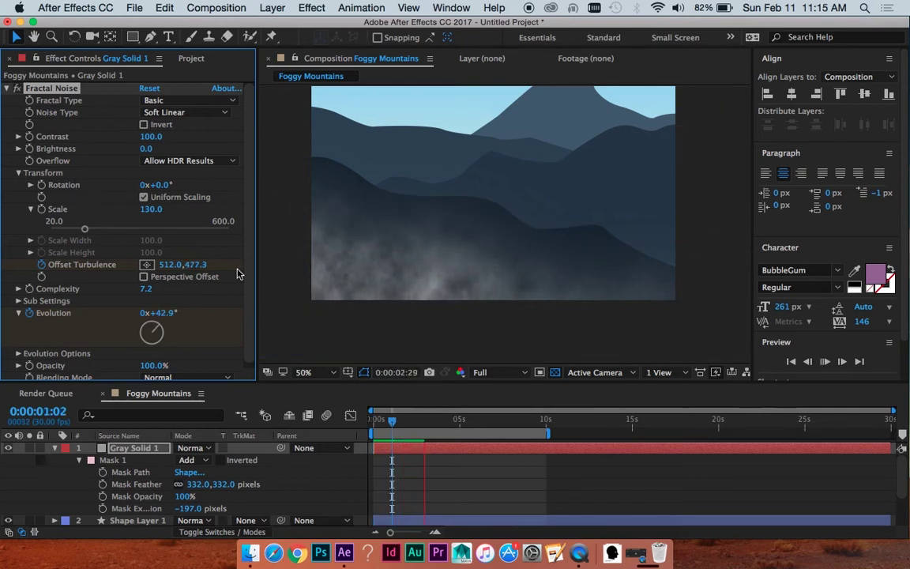
key(space)
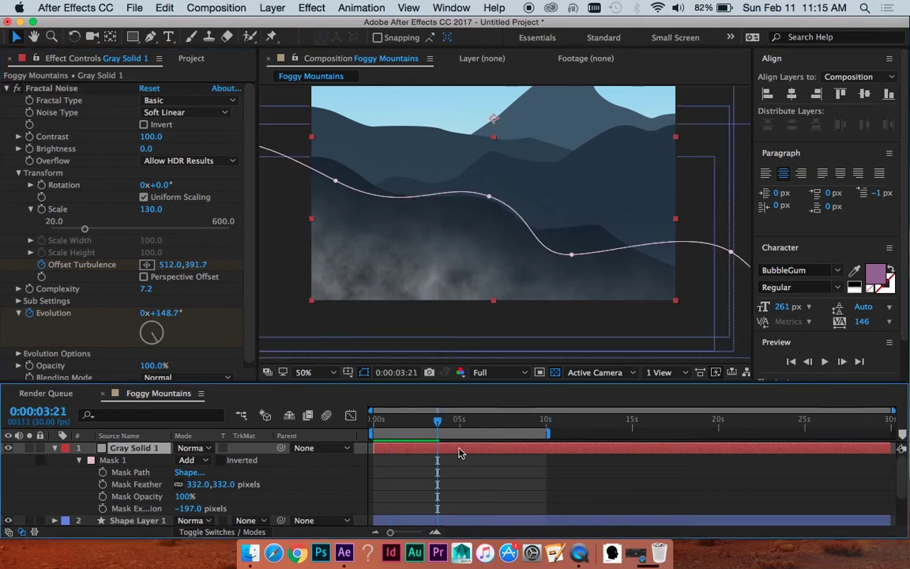
- Select the gray solid's Offset Turbulence keyframes, set their X value to -43.0 from 10 seconds, and preview the drift
key(u)
drag(441, 421, 545, 421)
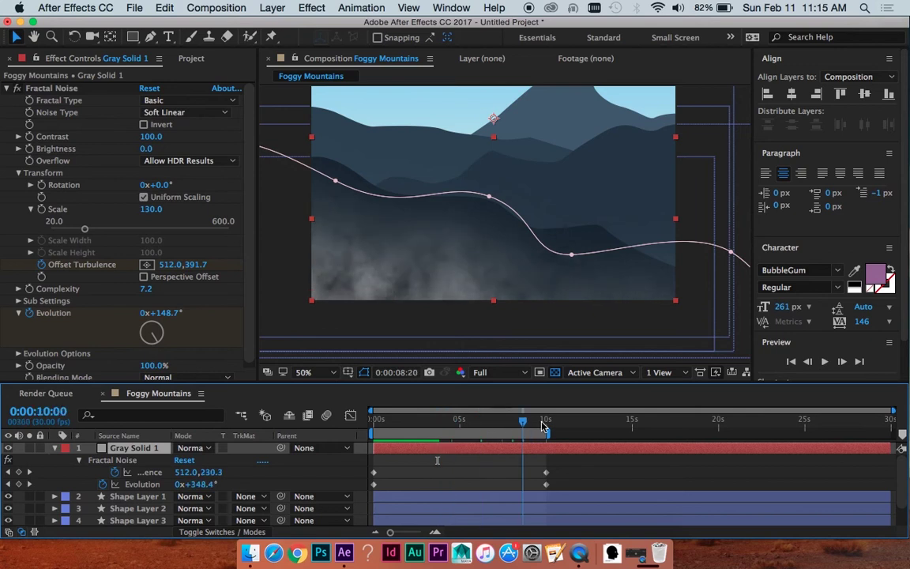
click(150, 473)
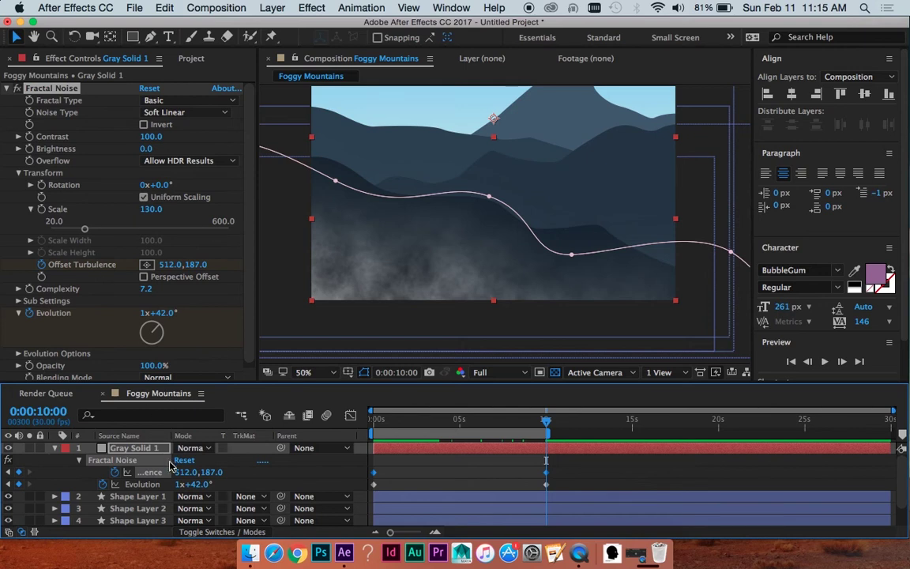
drag(181, 472, 130, 471)
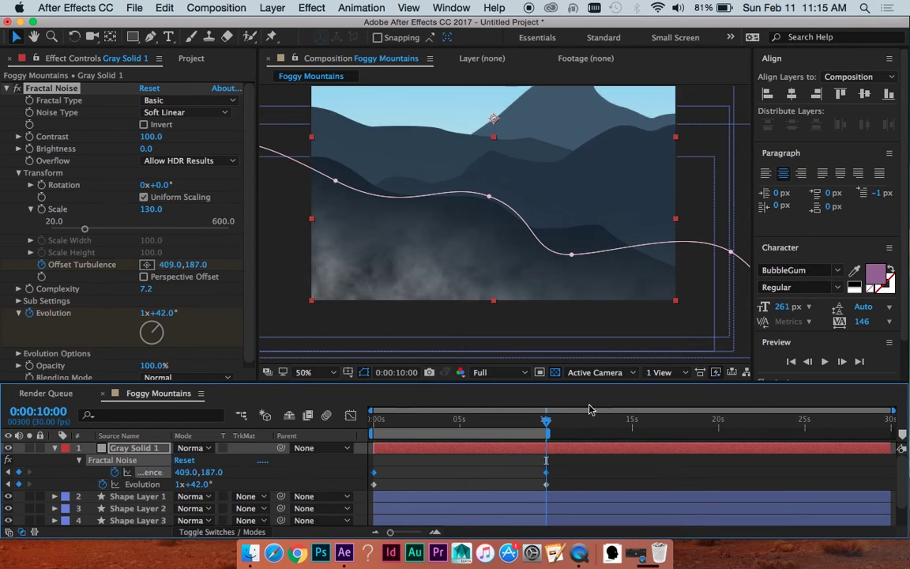
key(space)
key(space)
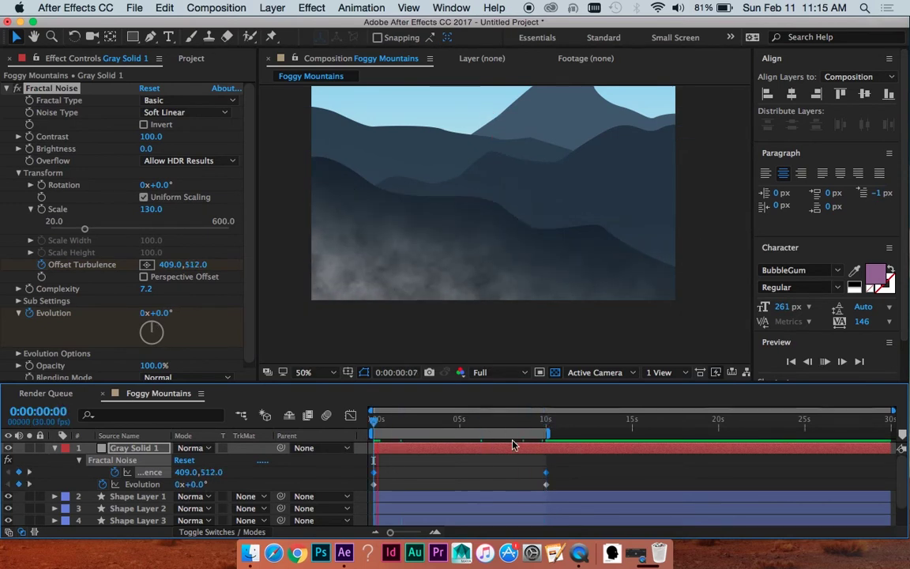
key(space)
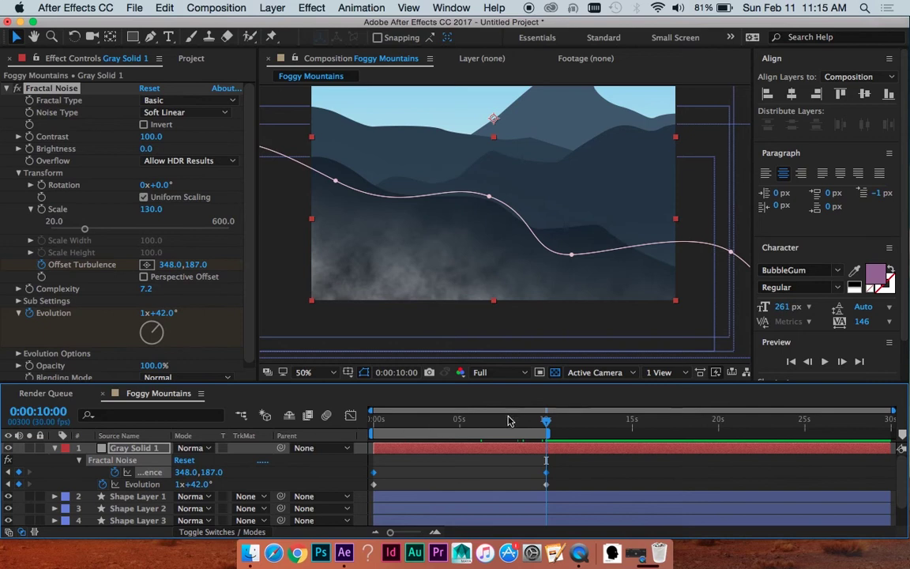
key(space)
key(space)
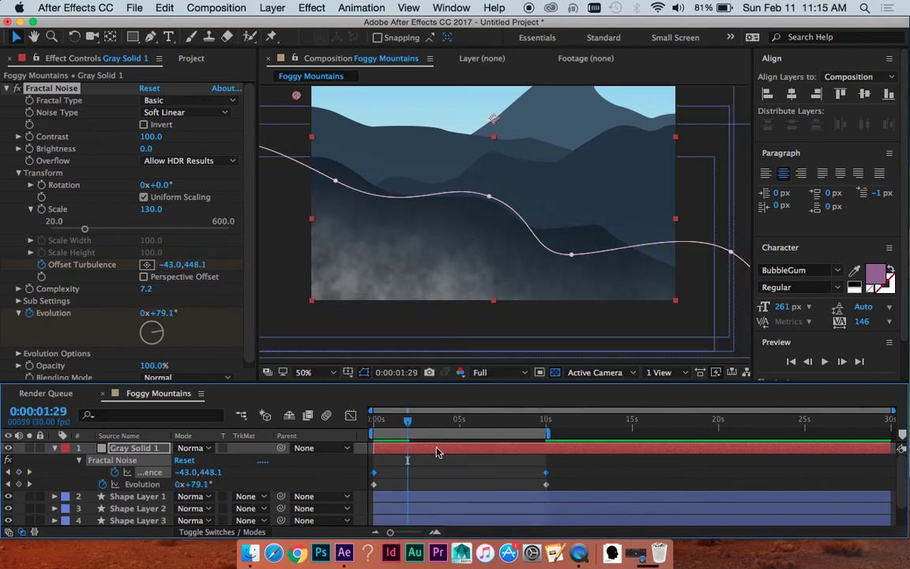
- Scrub through the fog drift, set the gray solid's Offset Turbulence X to 422.0 at 0 seconds, and preview it
drag(410, 423, 489, 422)
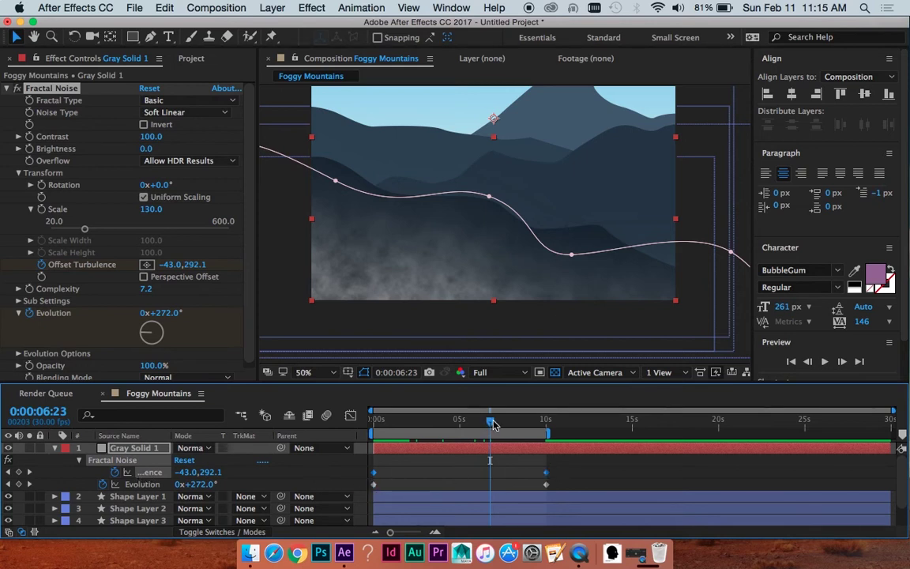
drag(493, 424, 546, 422)
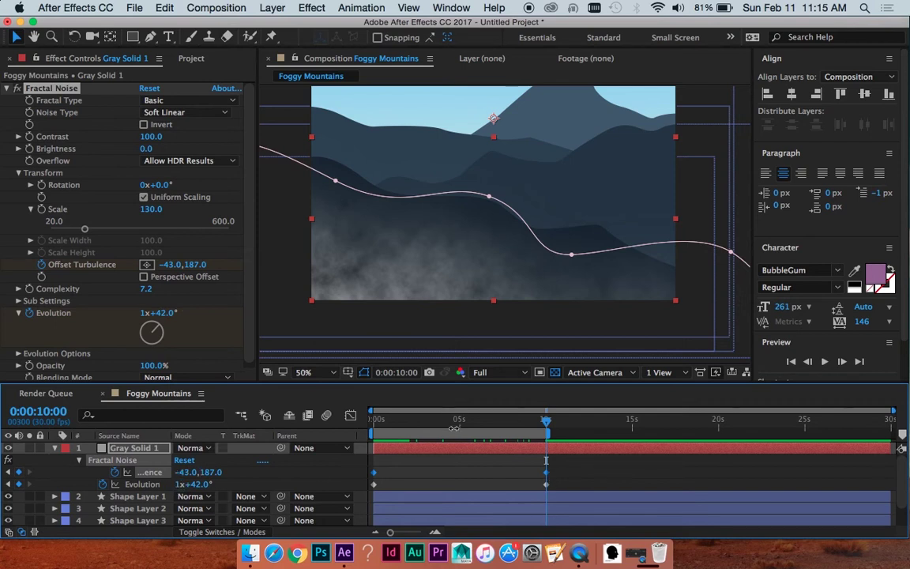
drag(484, 422, 373, 418)
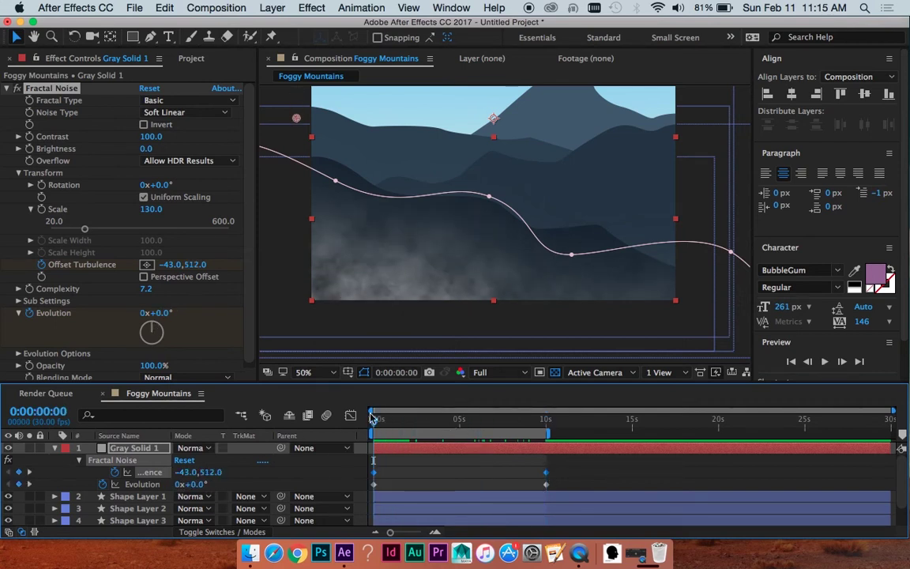
click(393, 458)
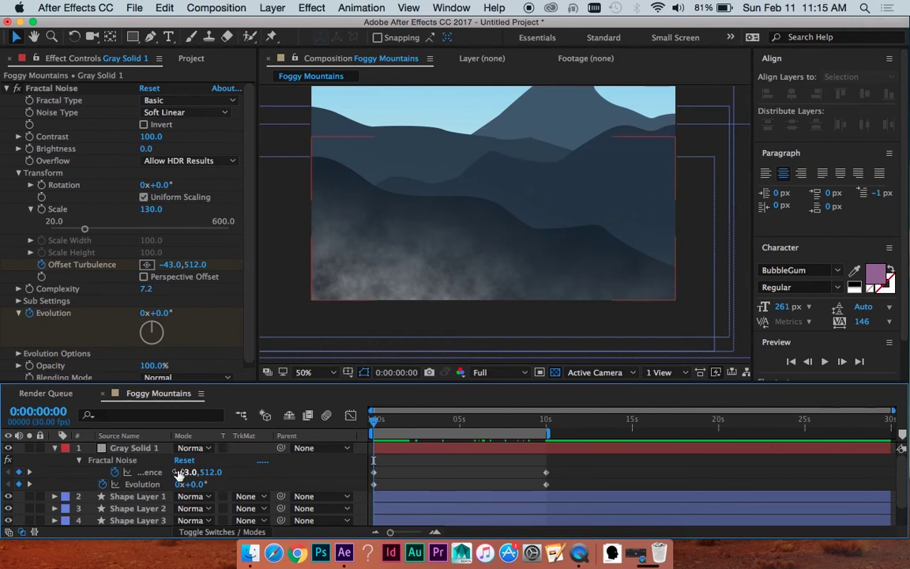
drag(190, 474, 507, 466)
key(space)
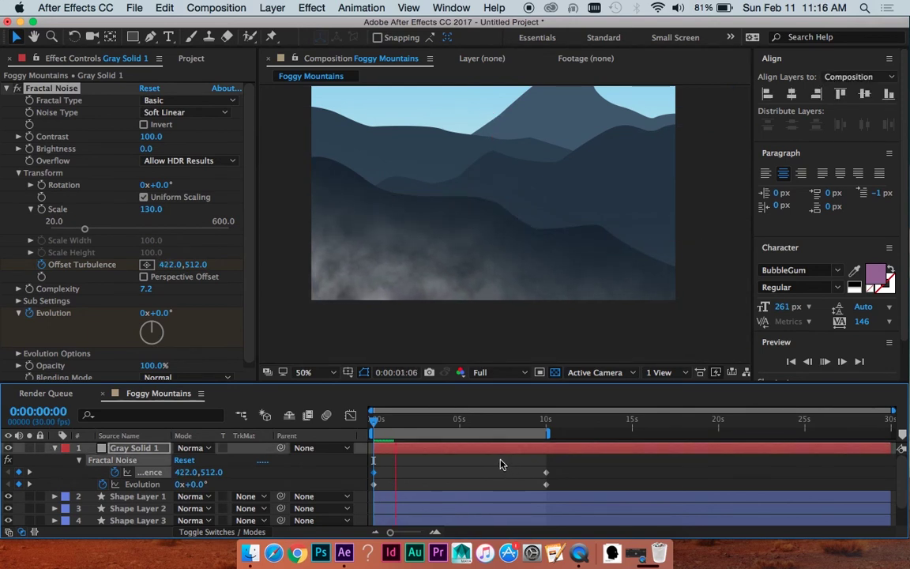
- Set the gray solid's Evolution to 1x+297.0° at 10 seconds and preview the fog
drag(475, 423, 547, 429)
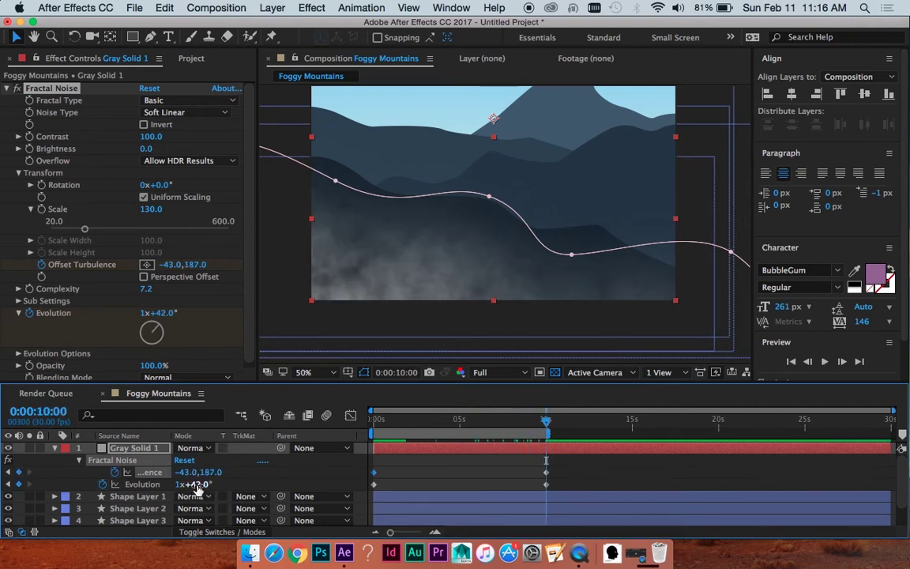
drag(197, 483, 387, 480)
key(space)
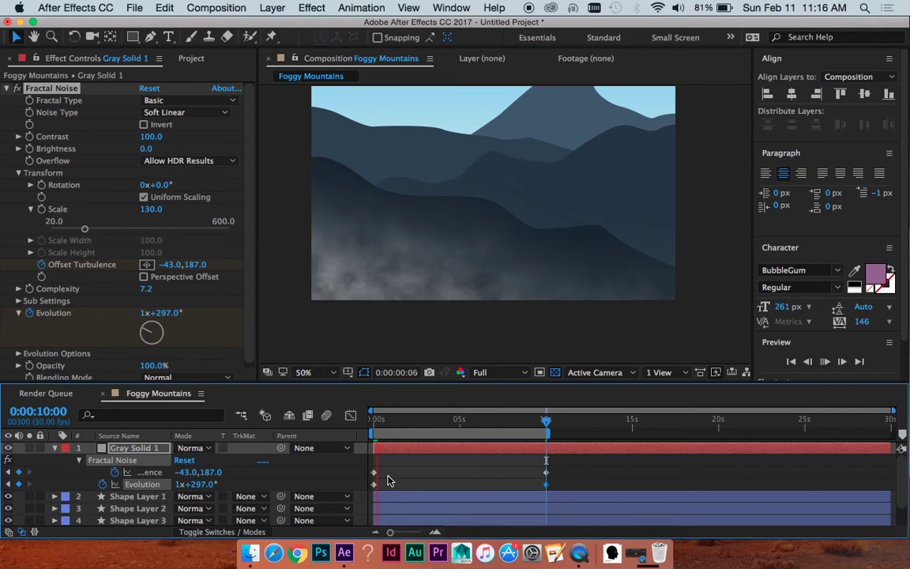
key(space)
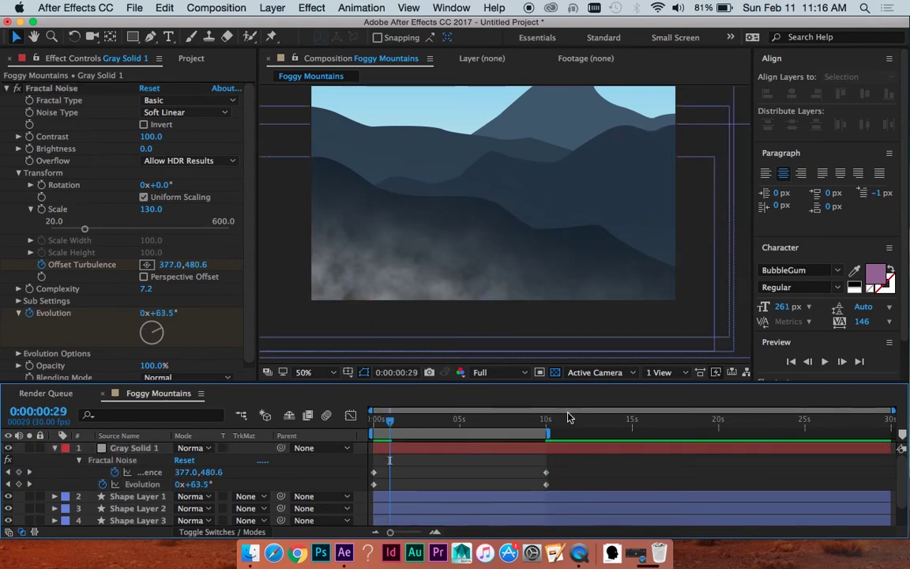
- Lower the gray solid's layer opacity to 64% and play the animation to check the fog
click(496, 457)
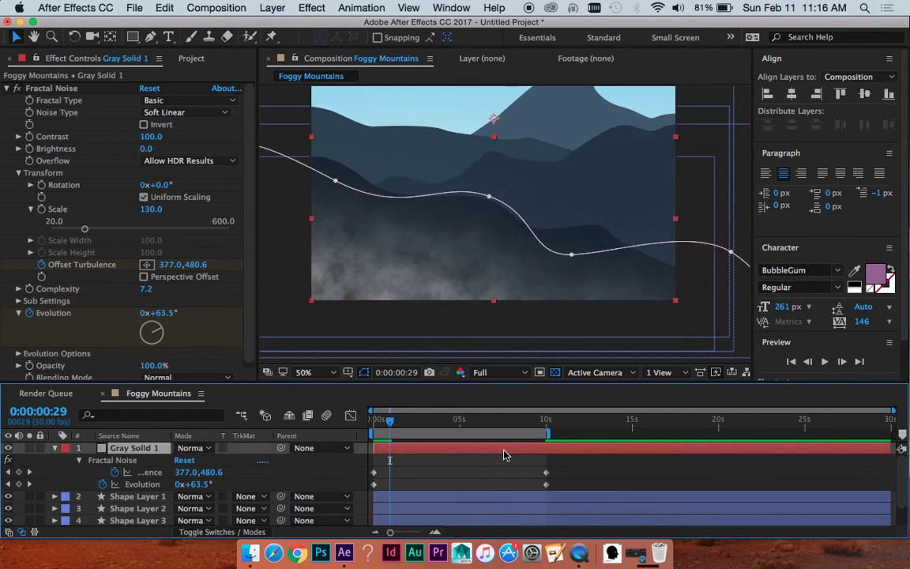
key(t)
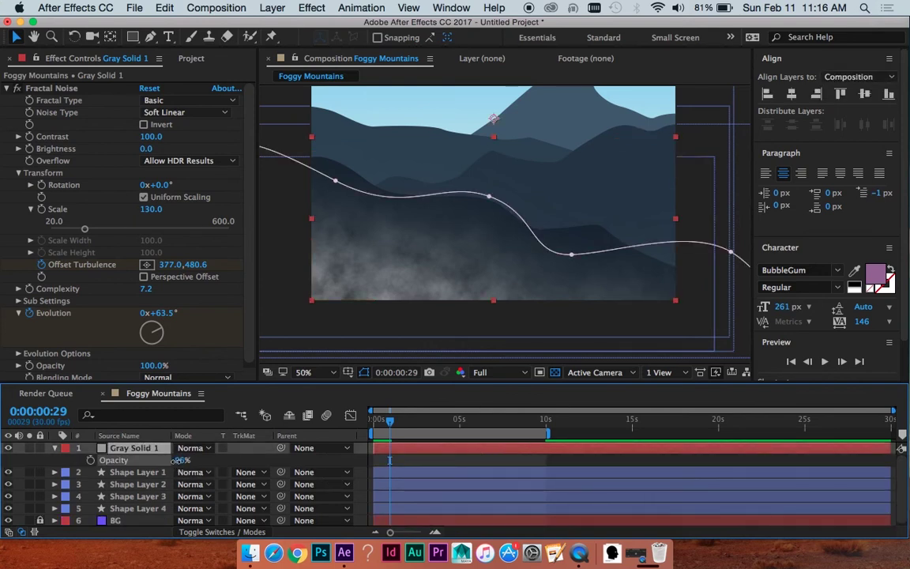
drag(176, 459, 170, 461)
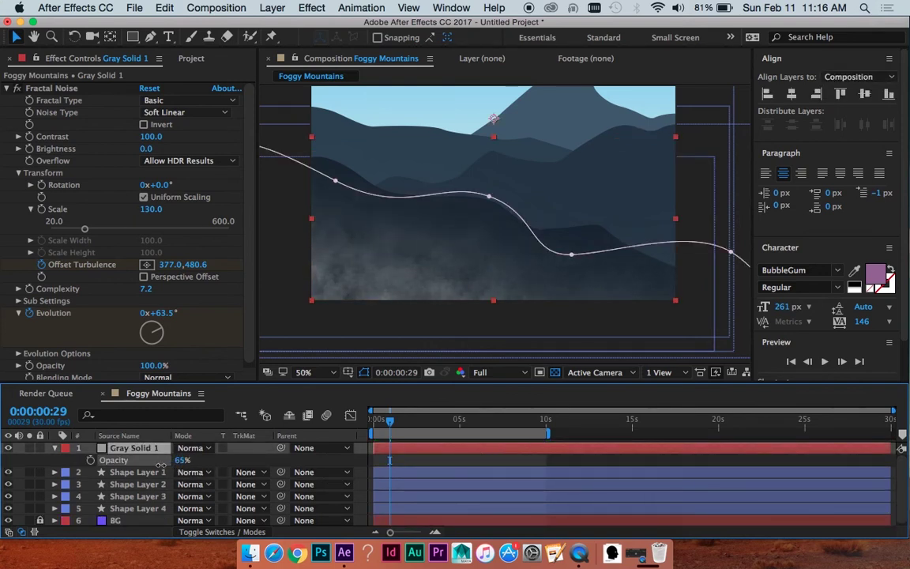
click(452, 323)
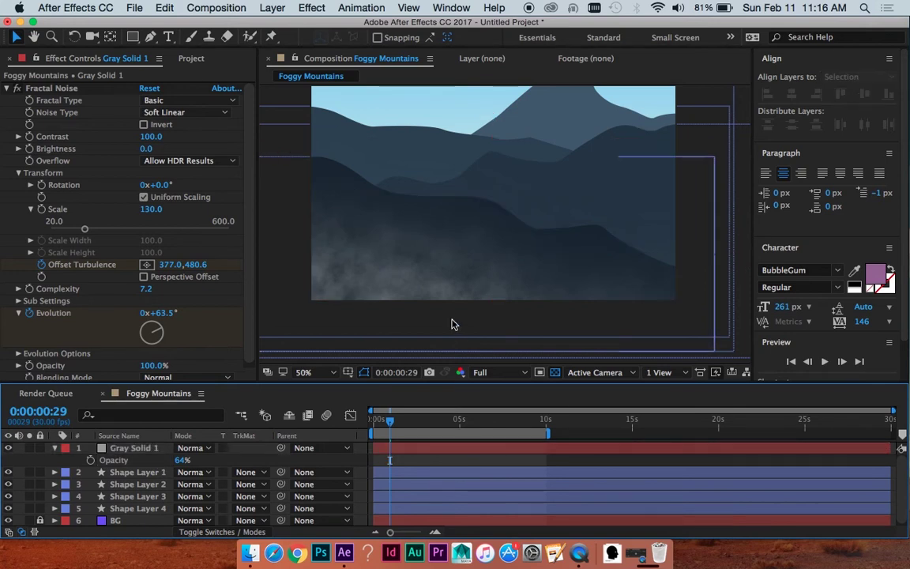
key(space)
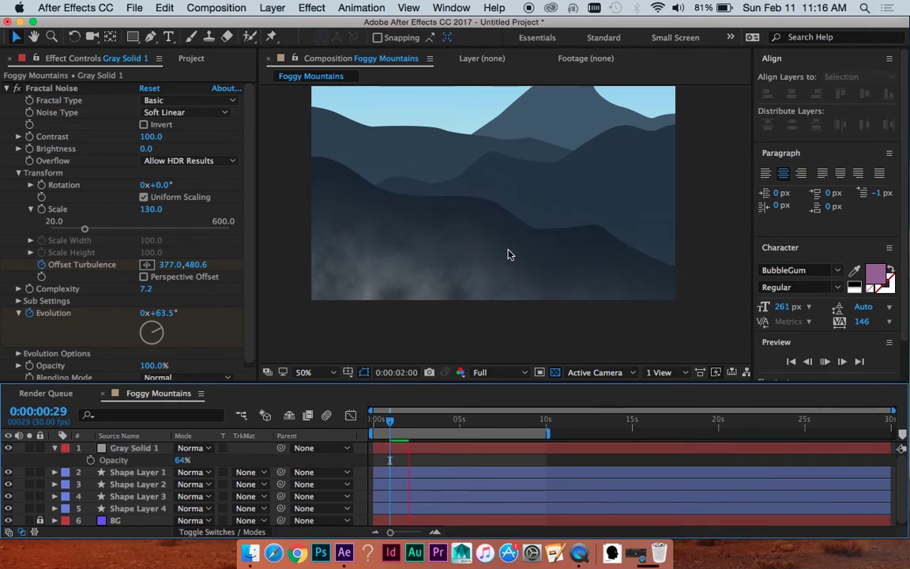
click(505, 223)
drag(505, 223, 500, 234)
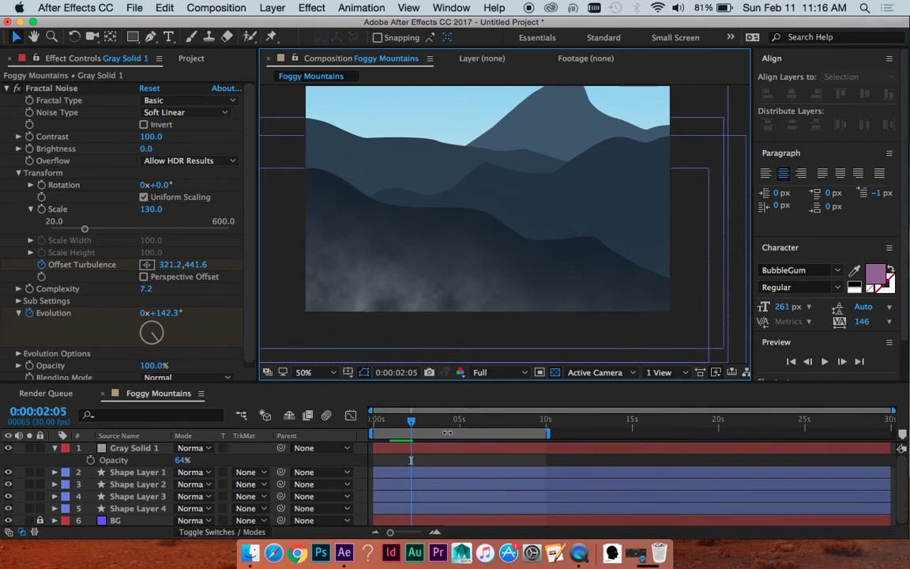
- Duplicate the gray fog solid and place the copy between Shape Layer 1 and Shape Layer 2
click(440, 449)
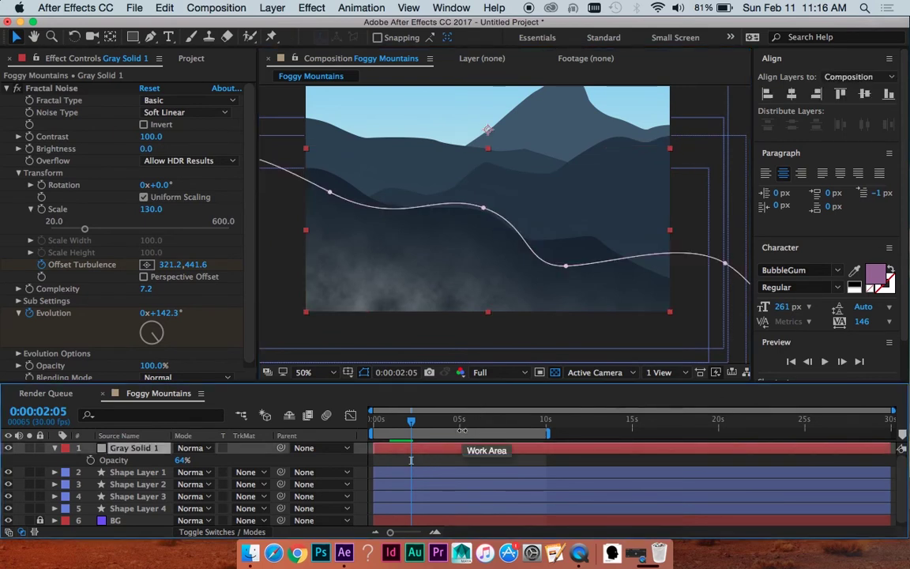
key(super+d)
drag(130, 450, 133, 490)
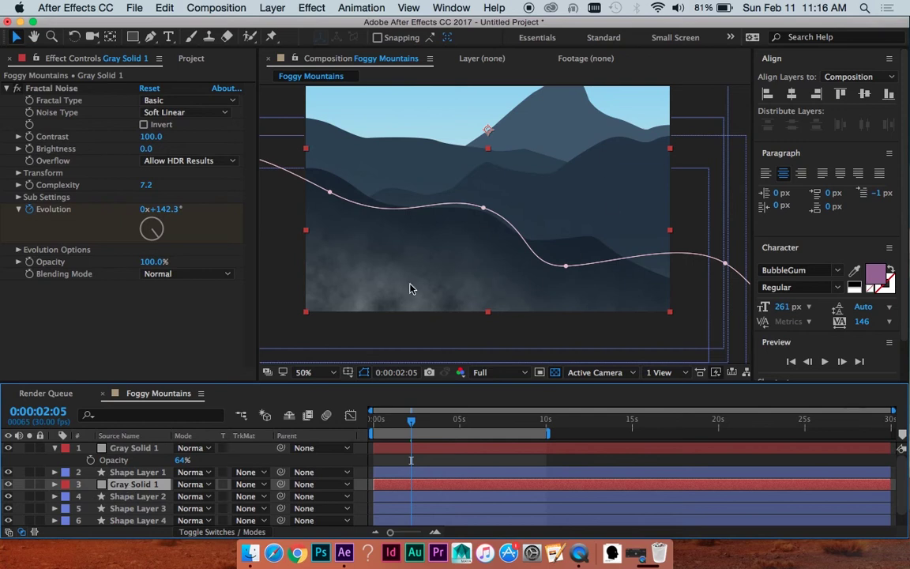
- Reshape the upper edge of the duplicate's mask inside the frame so it rises over the second mountain's ridge
drag(565, 266, 645, 154)
drag(485, 208, 496, 179)
key(space)
drag(499, 181, 531, 240)
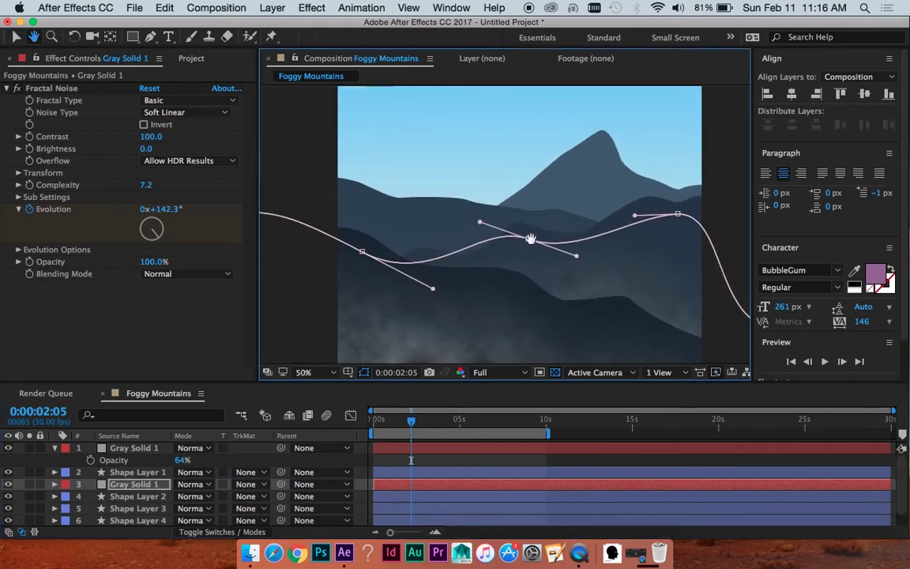
click(362, 252)
drag(362, 252, 401, 254)
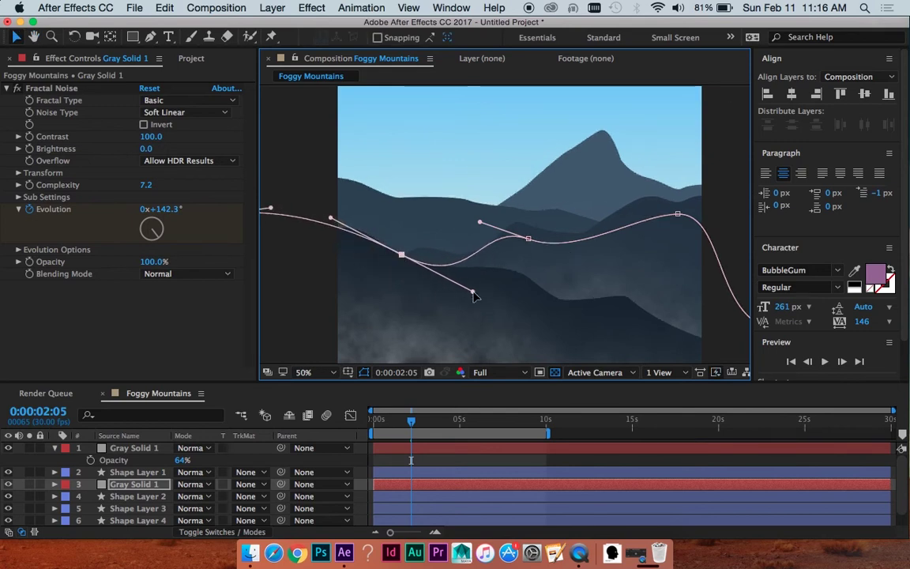
drag(472, 291, 463, 234)
- Lower the duplicate mask's point outside the left edge of the frame and raise the one beyond the right edge
key(space)
drag(387, 264, 515, 231)
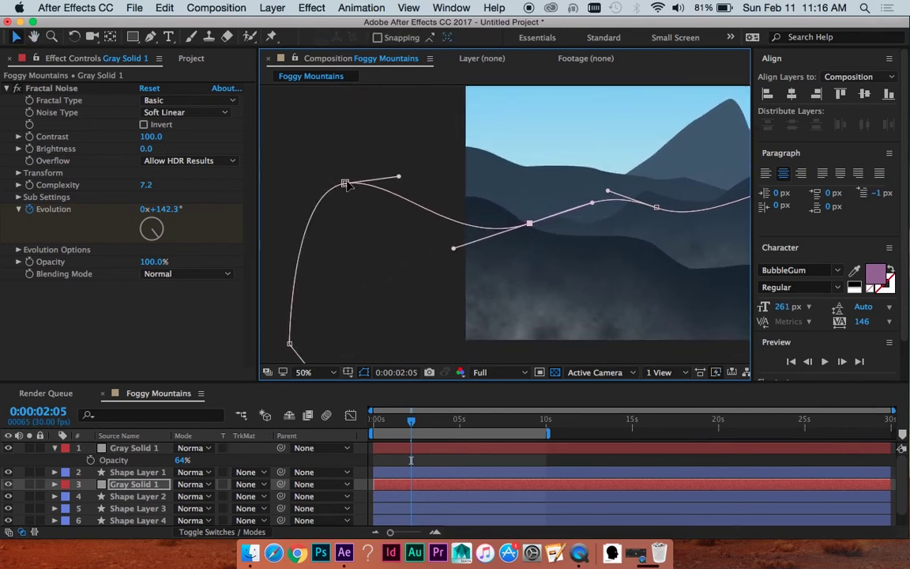
drag(345, 183, 377, 305)
key(space)
drag(501, 257, 206, 269)
drag(458, 243, 454, 213)
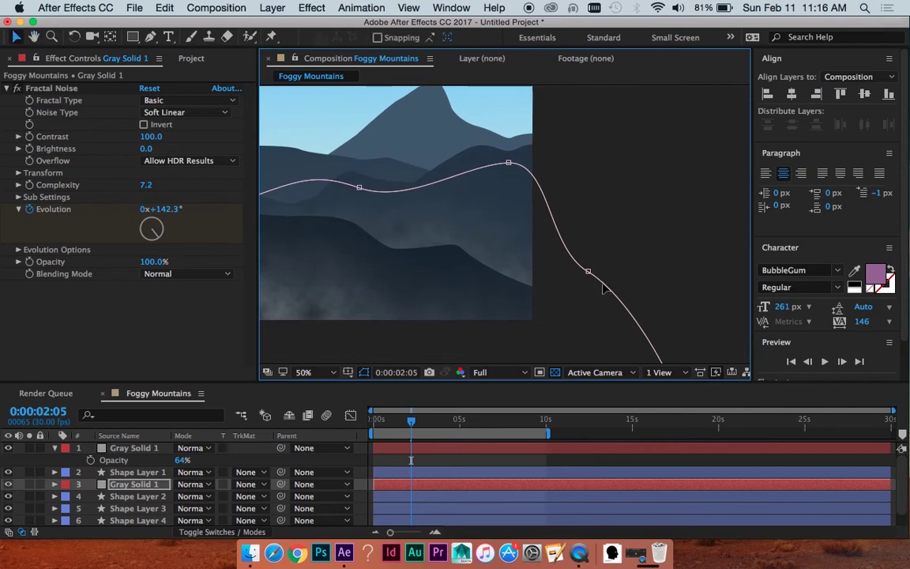
drag(588, 271, 640, 137)
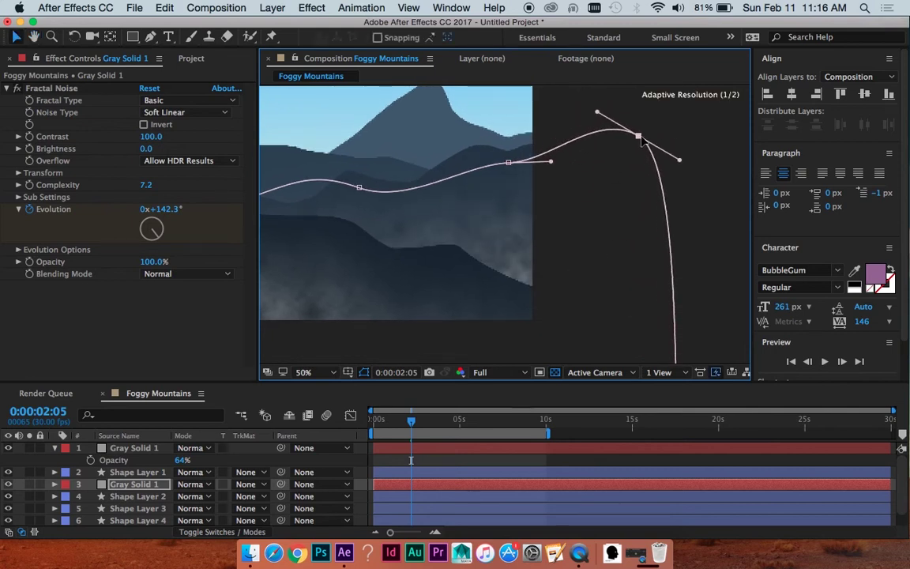
key(space)
drag(619, 178, 594, 126)
scroll(516, 273, down, 2)
key(space)
drag(467, 176, 520, 215)
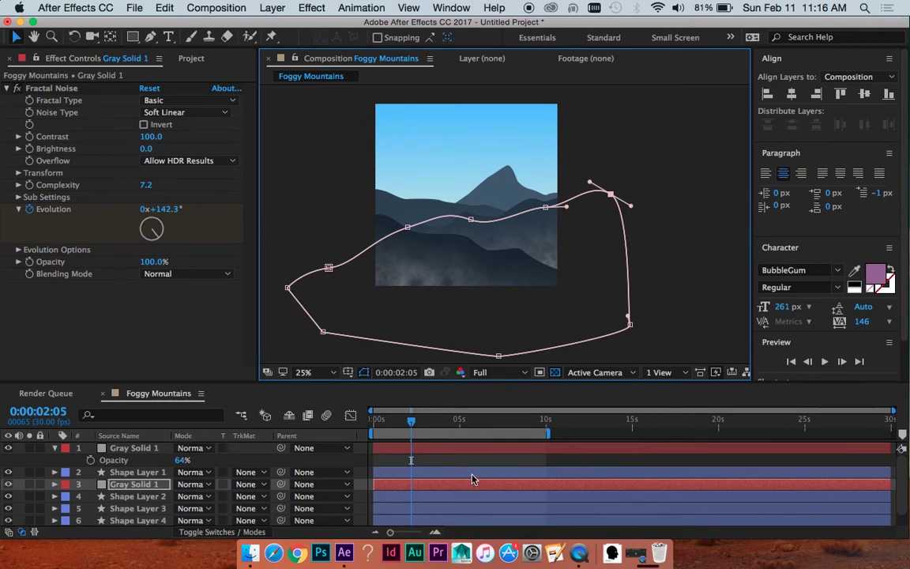
- Show only the animated Fractal Noise properties of the duplicate gray solid in the timeline
key(t)
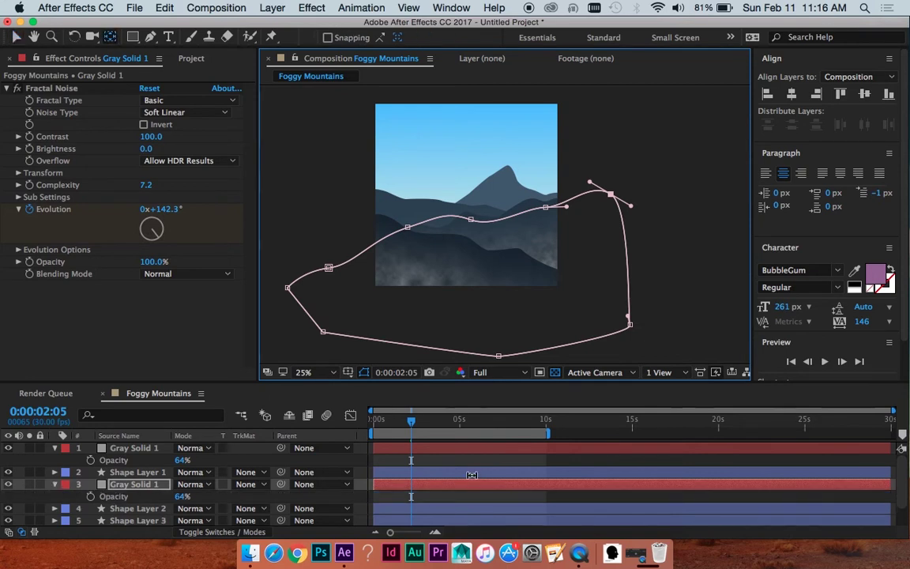
key(u)
key(u)
scroll(472, 475, down, 5)
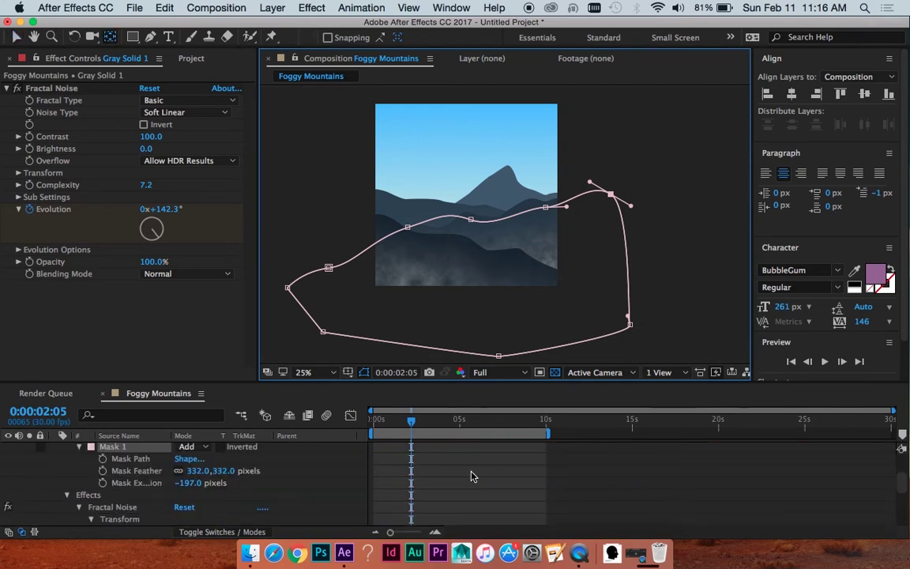
scroll(473, 477, up, 2)
key(u)
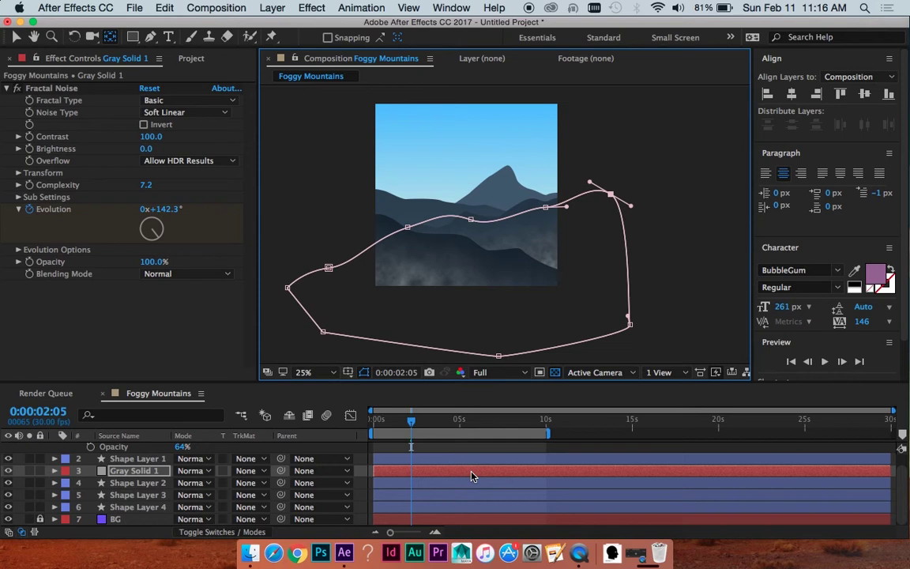
key(u)
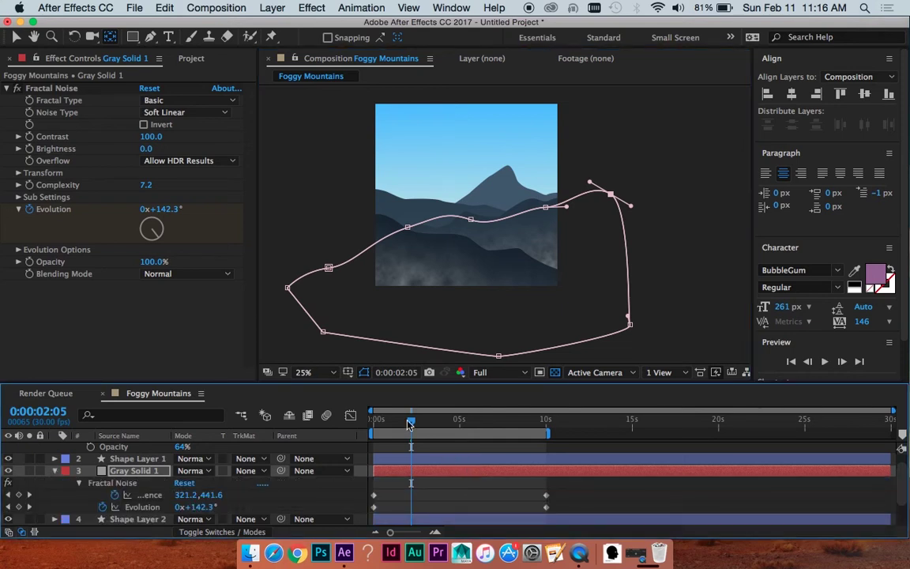
- Set the duplicate fog's Fractal Noise Scale to 76.0 and Contrast to 63.0, and preview it
drag(410, 425, 381, 424)
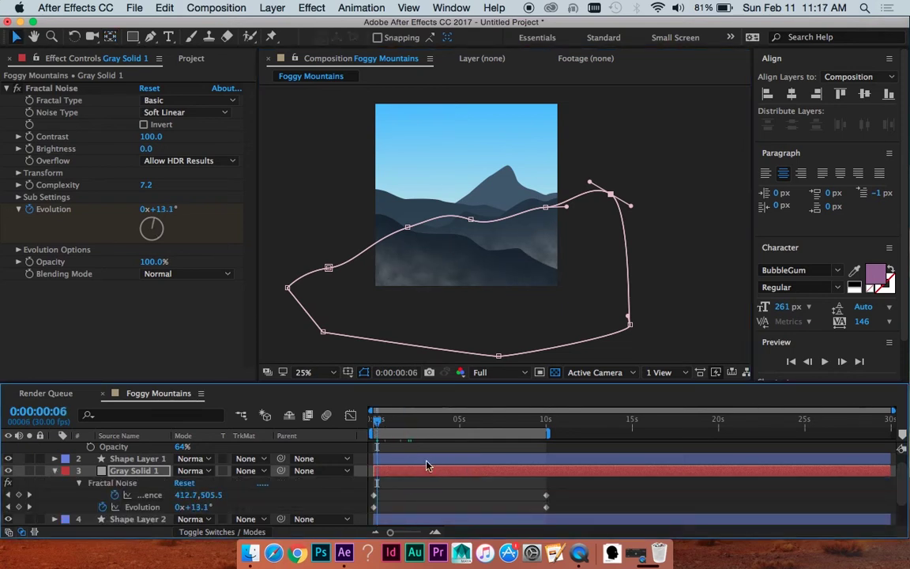
click(18, 173)
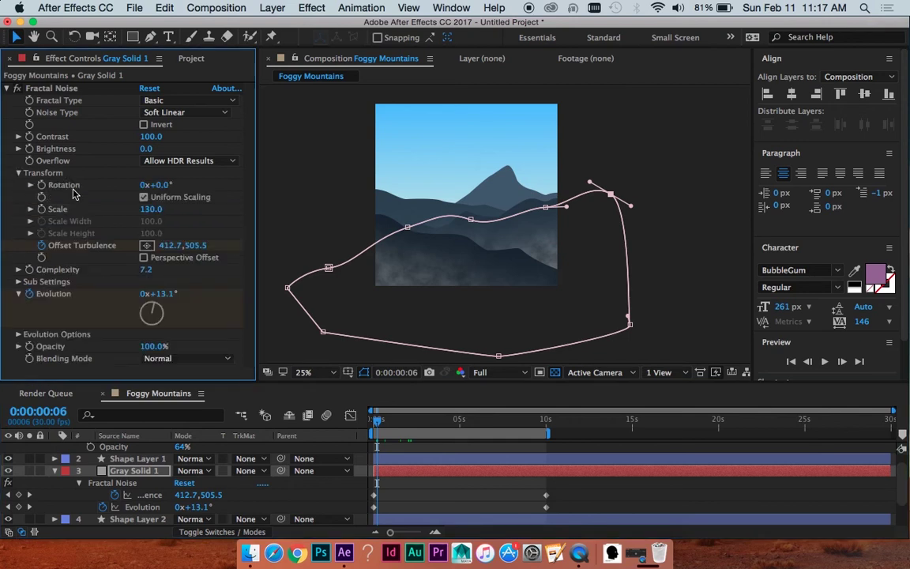
drag(147, 211, 118, 218)
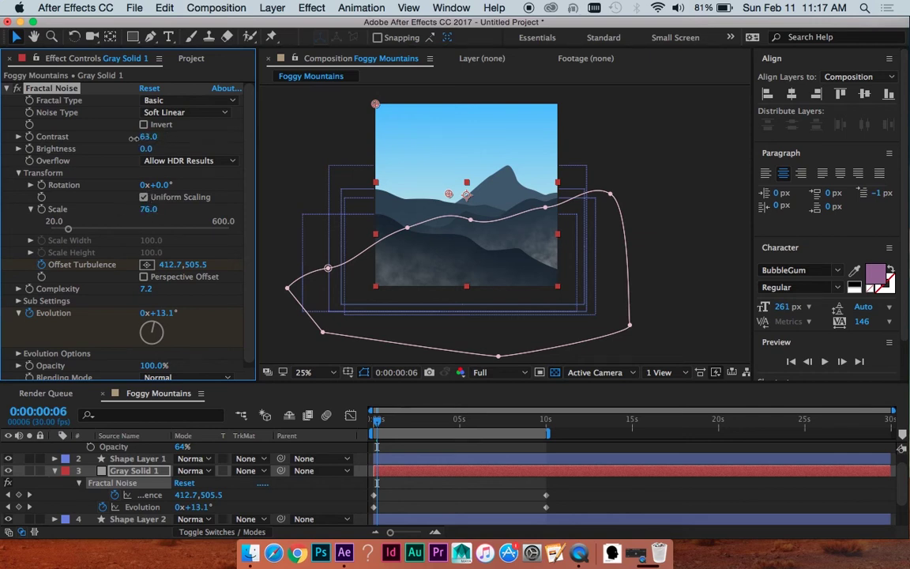
key(period)
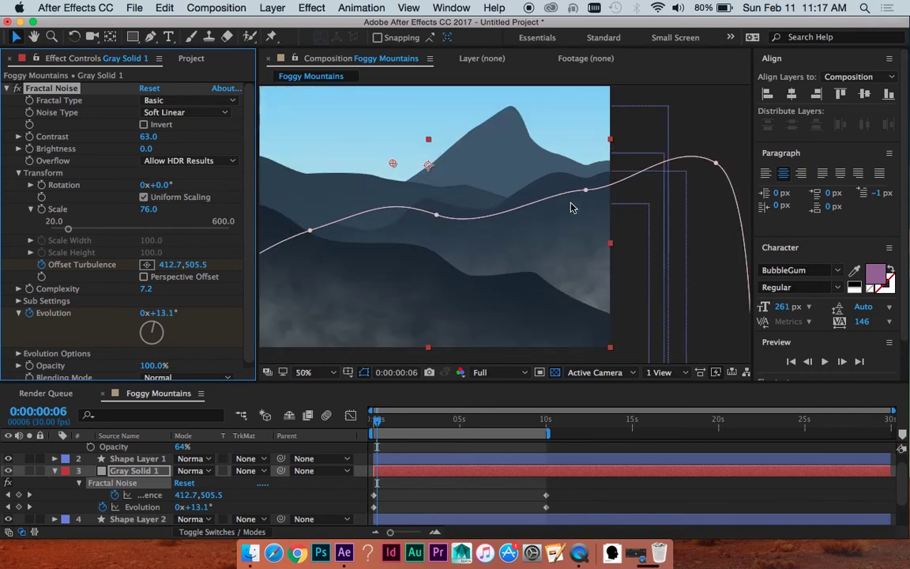
drag(516, 256, 504, 231)
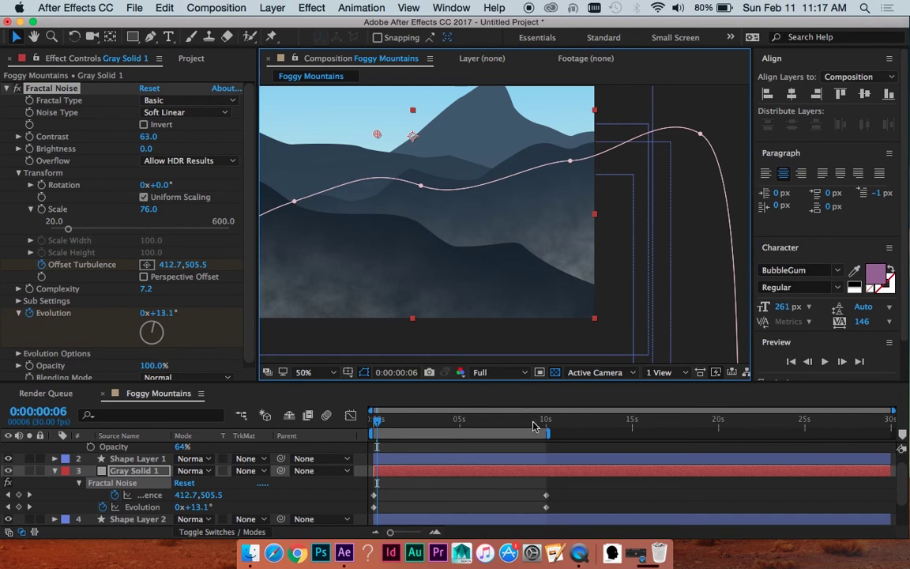
key(space)
key(space)
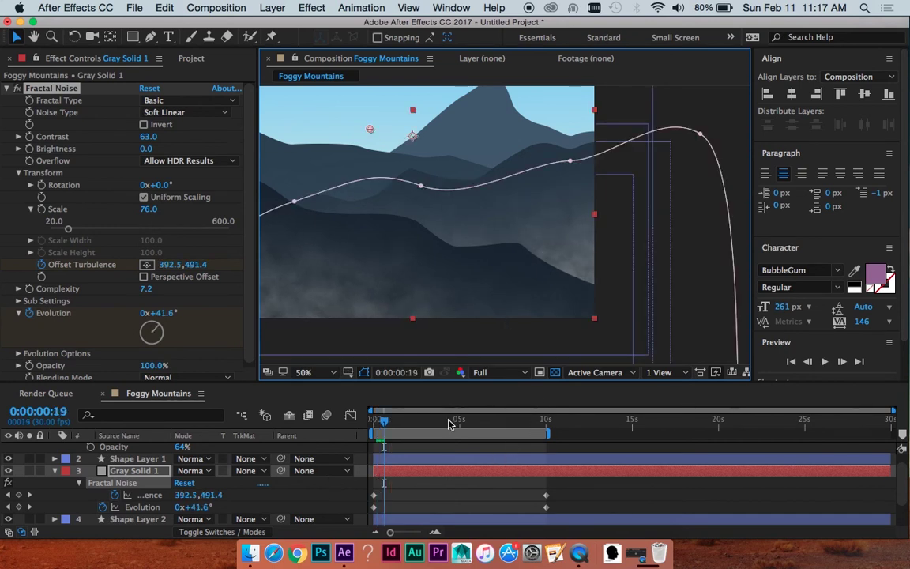
- Set the duplicate's Offset Turbulence X to 985.0 at 10 seconds and end the work area at about 5 seconds
drag(459, 423, 545, 431)
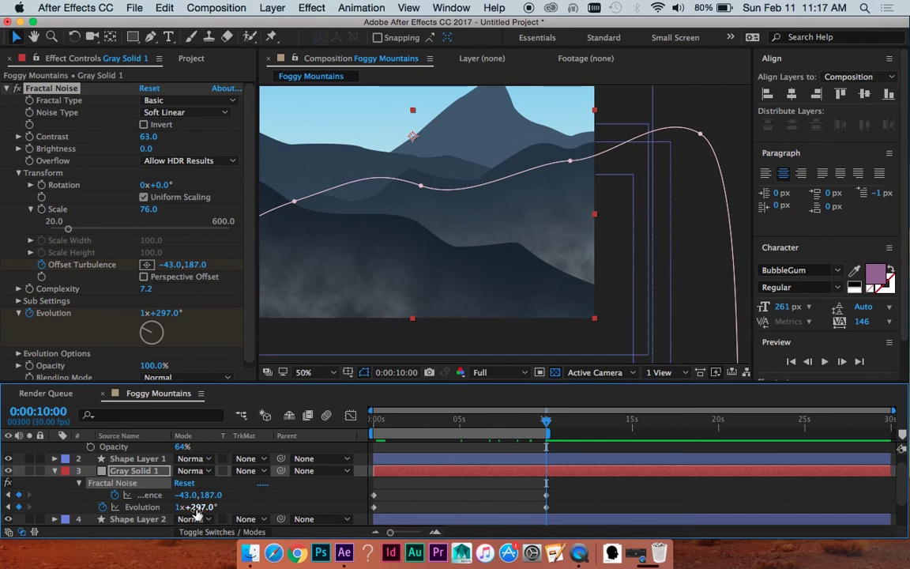
drag(186, 495, 298, 471)
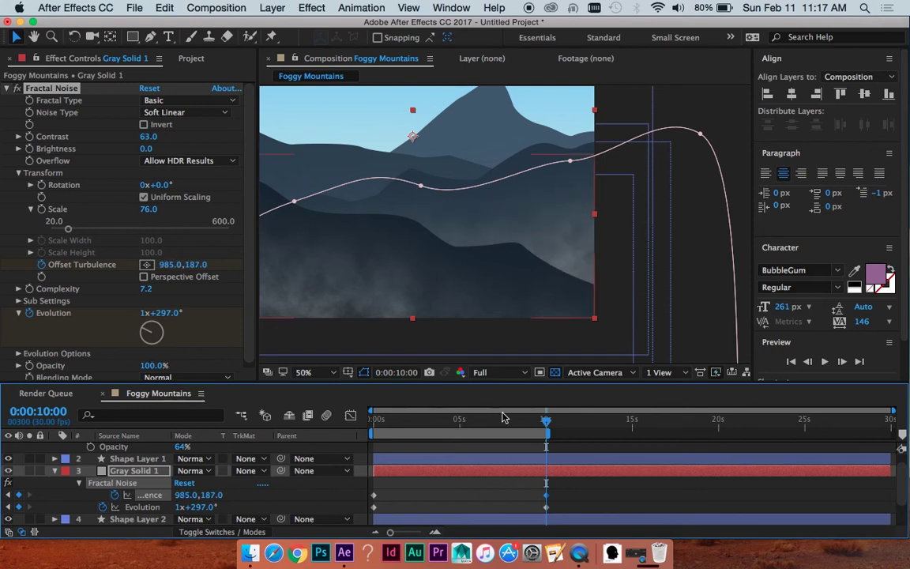
drag(545, 421, 461, 426)
key(n)
click(440, 421)
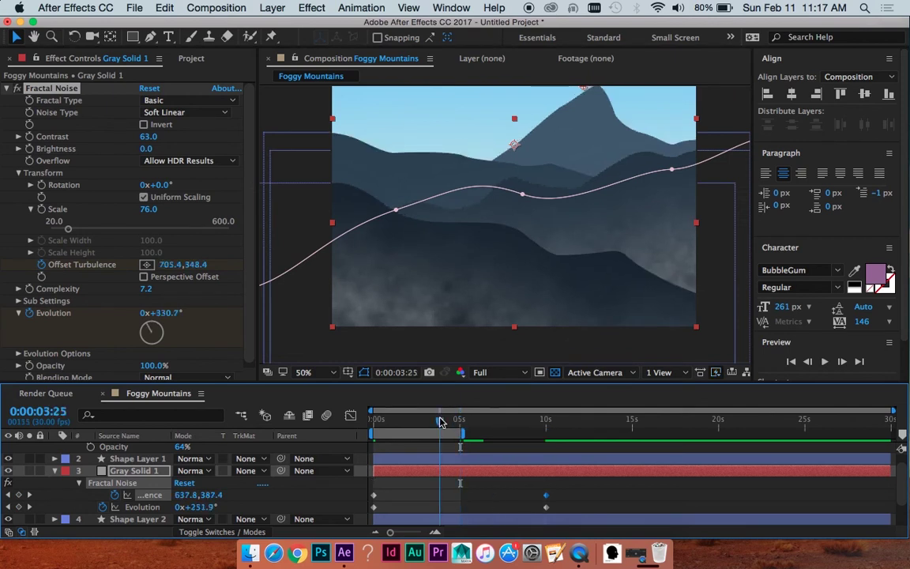
- Preview the duplicate fog's drift, set its Offset Turbulence X to 830.0 at 10 seconds, and preview it again
key(space)
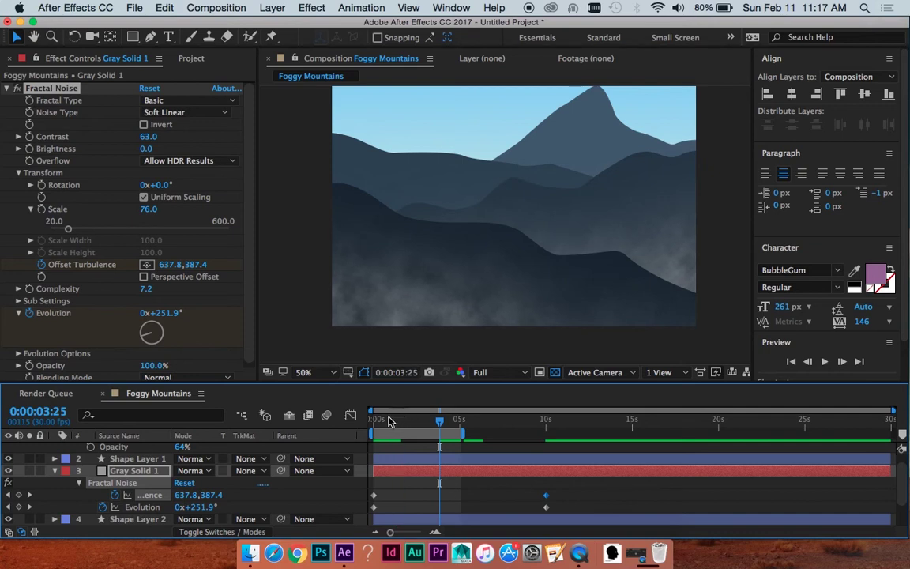
key(space)
drag(401, 423, 352, 424)
key(space)
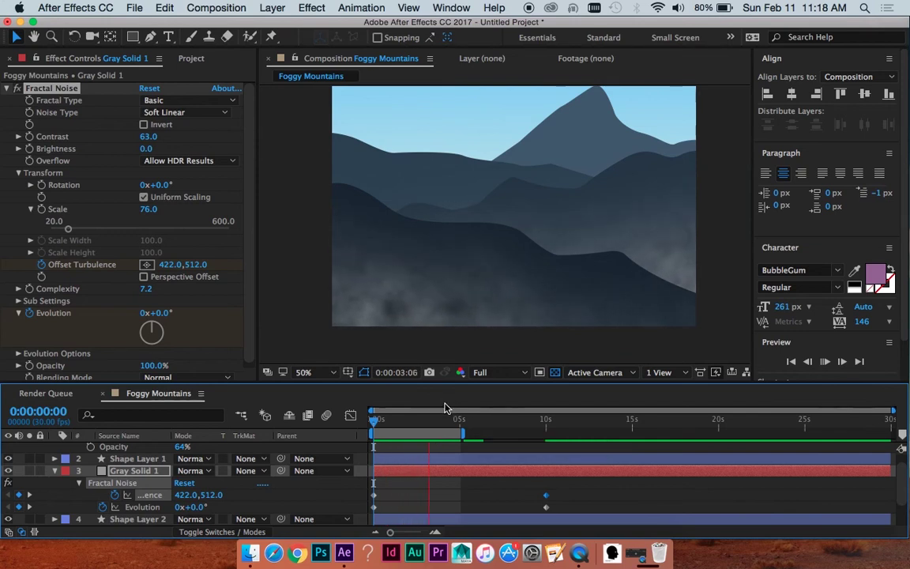
drag(454, 414, 545, 436)
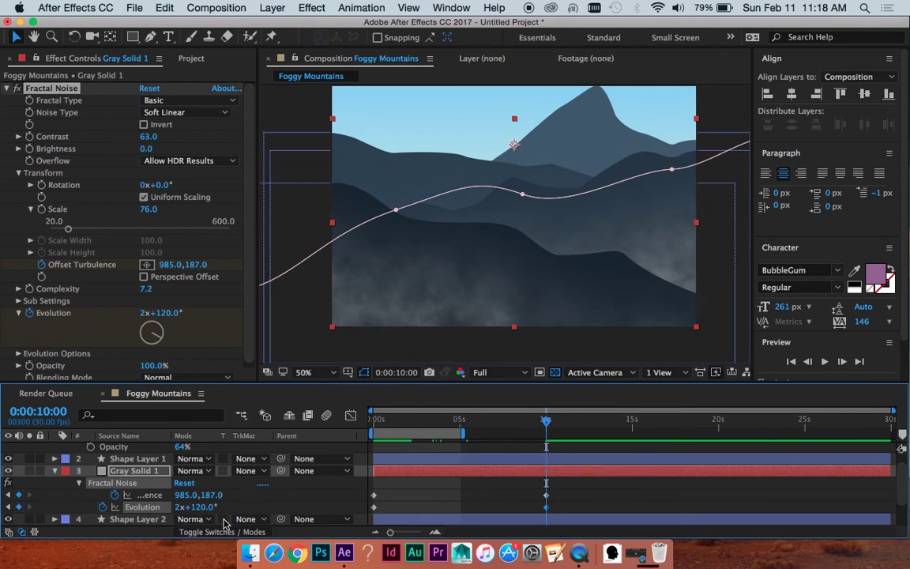
drag(184, 494, 88, 502)
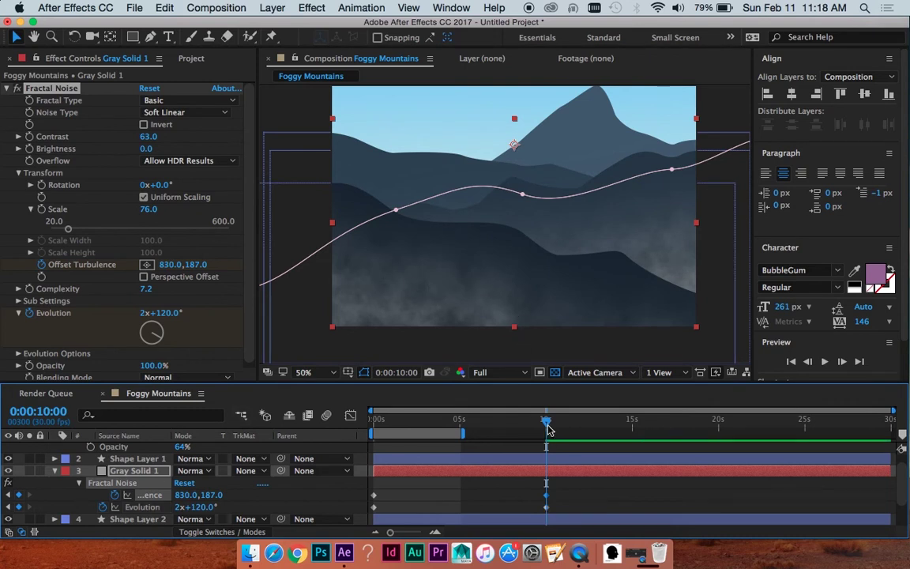
drag(549, 429, 388, 427)
key(space)
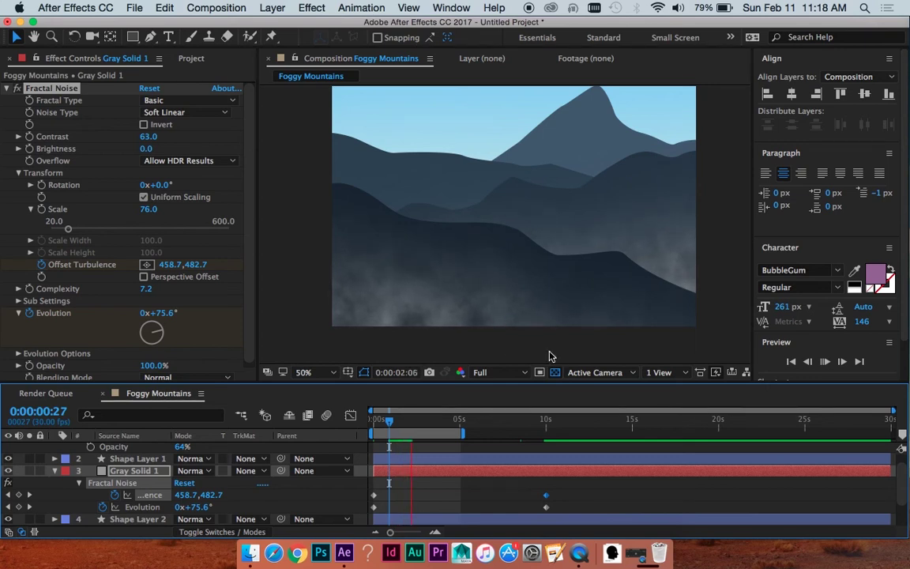
key(space)
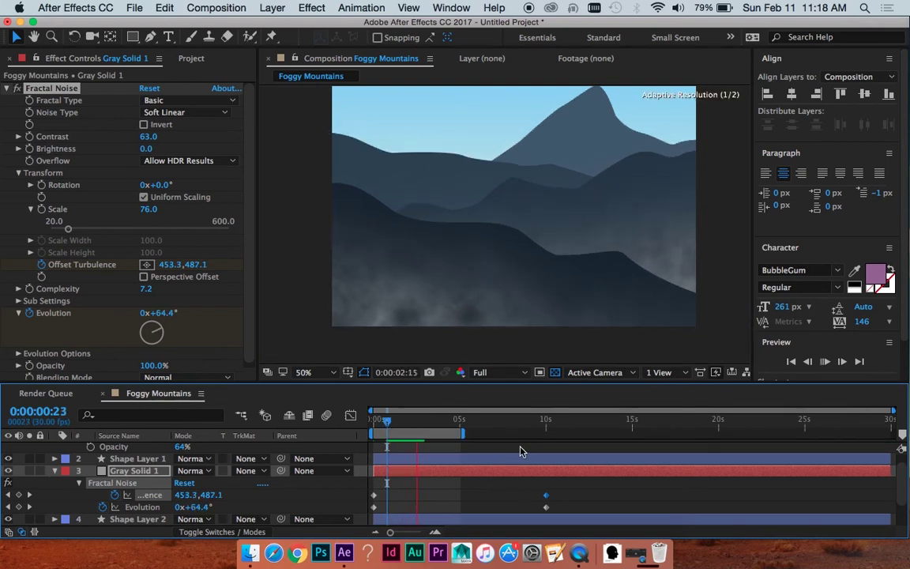
- Lower the opacity of the second fog layer, the gray solid below Shape Layer 1, to 40%
click(414, 473)
key(t)
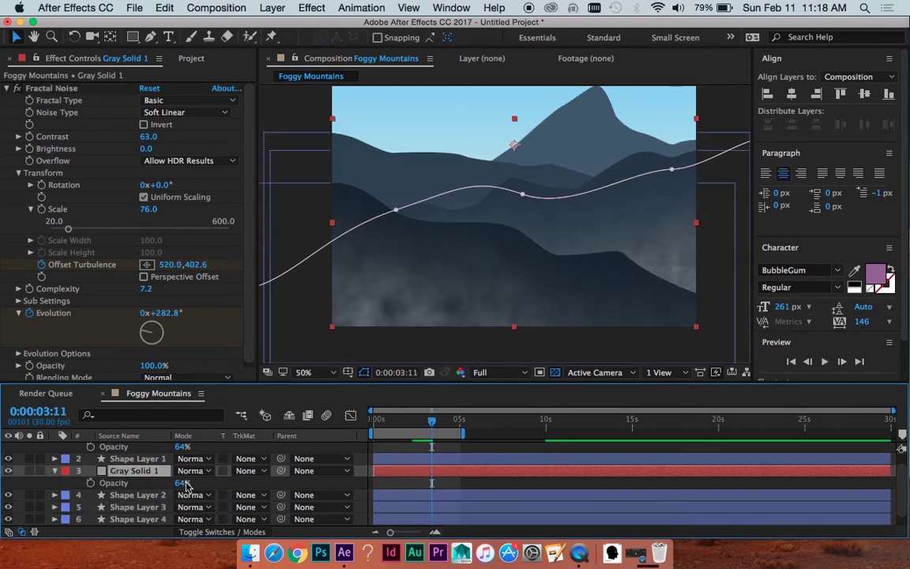
drag(183, 482, 169, 491)
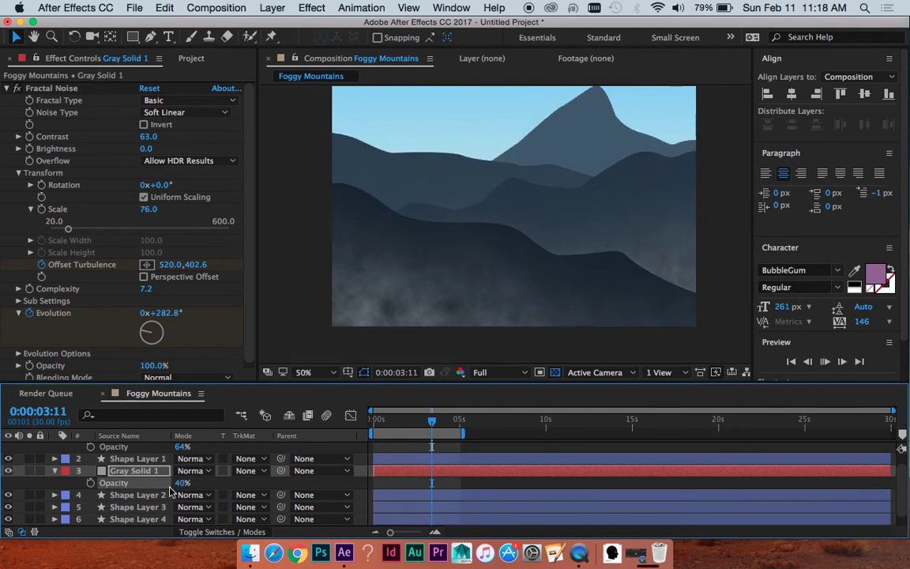
- Raise the three upper mask points of the second fog layer slightly and preview the result
click(515, 470)
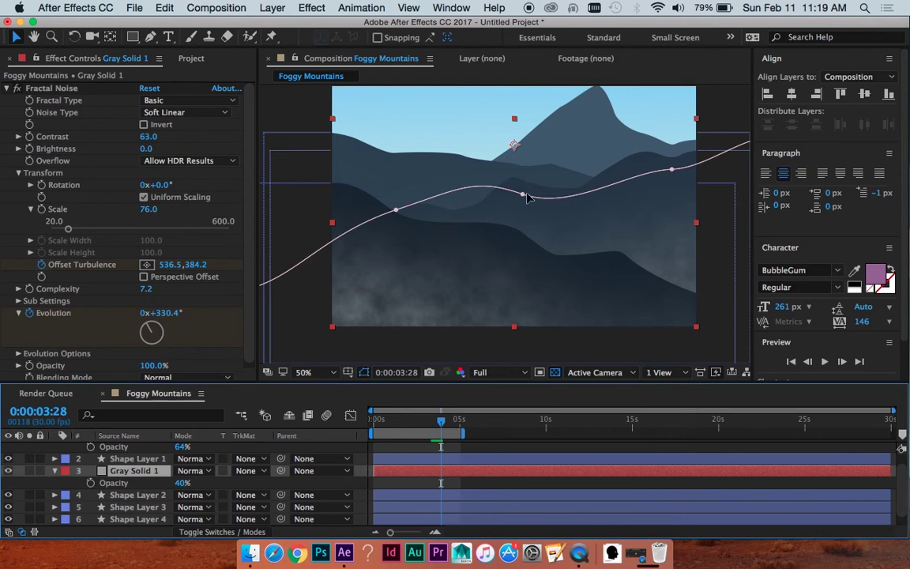
drag(522, 195, 517, 170)
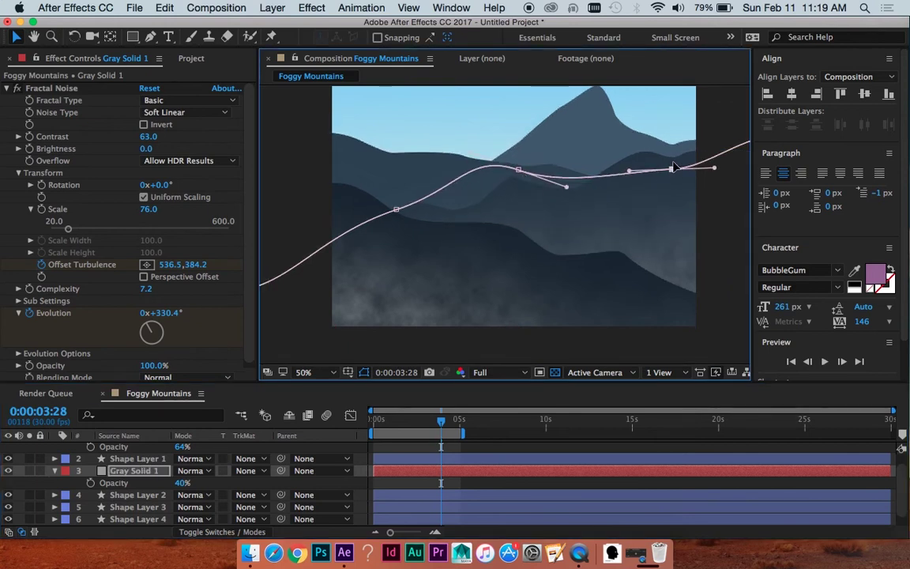
drag(673, 169, 677, 161)
click(395, 210)
drag(397, 211, 386, 196)
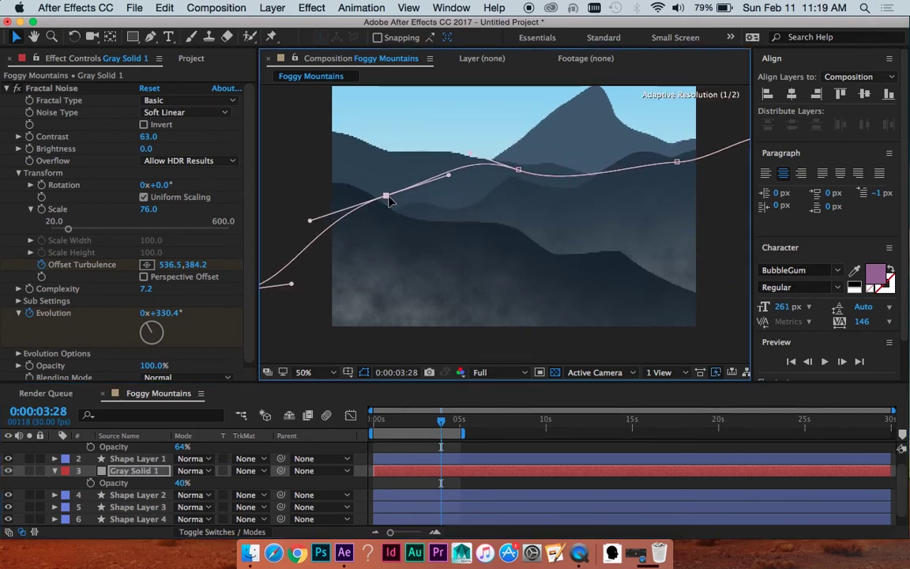
key(space)
key(space)
- Reveal the second fog layer's mask properties, set its Mask Feather to 274.0 pixels, and check the fog in the frame
key(comma)
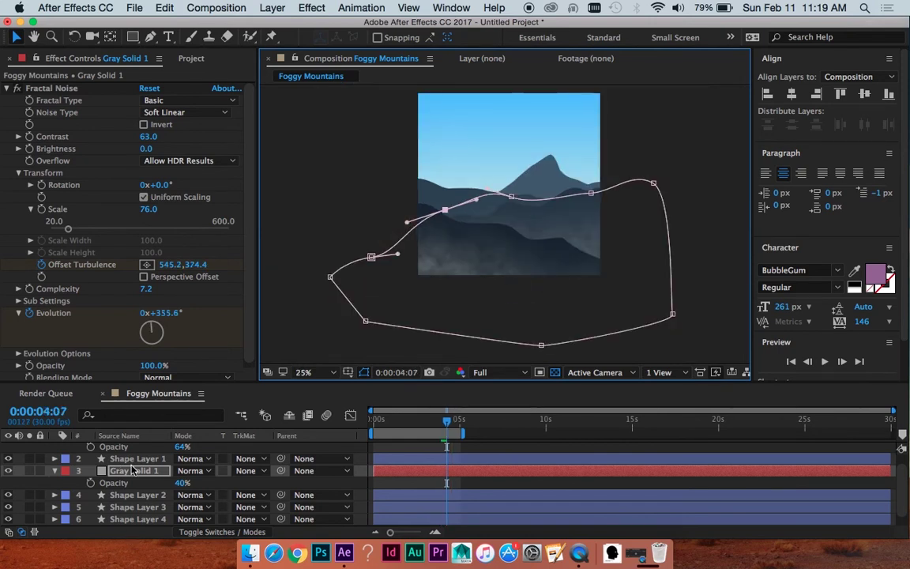
key(m)
key(m)
key(m)
key(m)
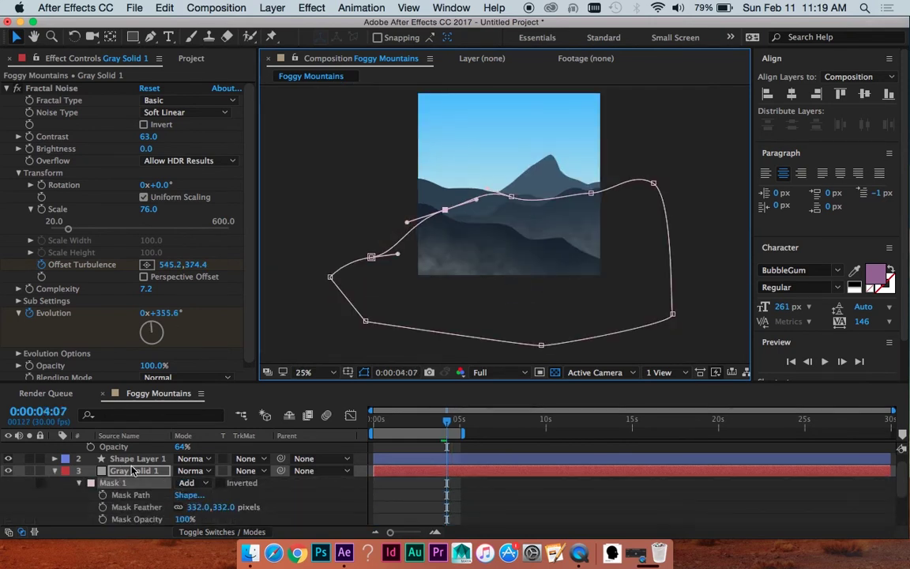
scroll(285, 450, down, 2)
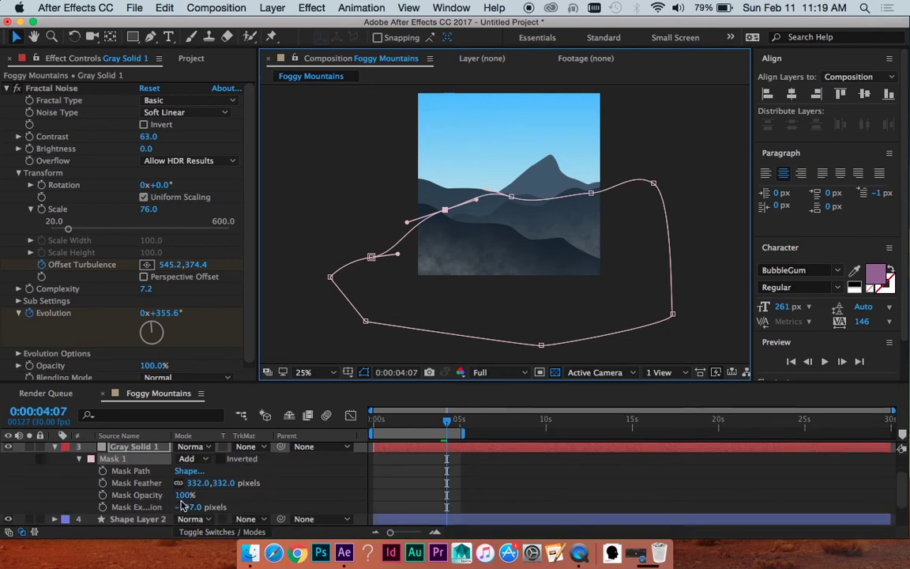
drag(214, 481, 196, 482)
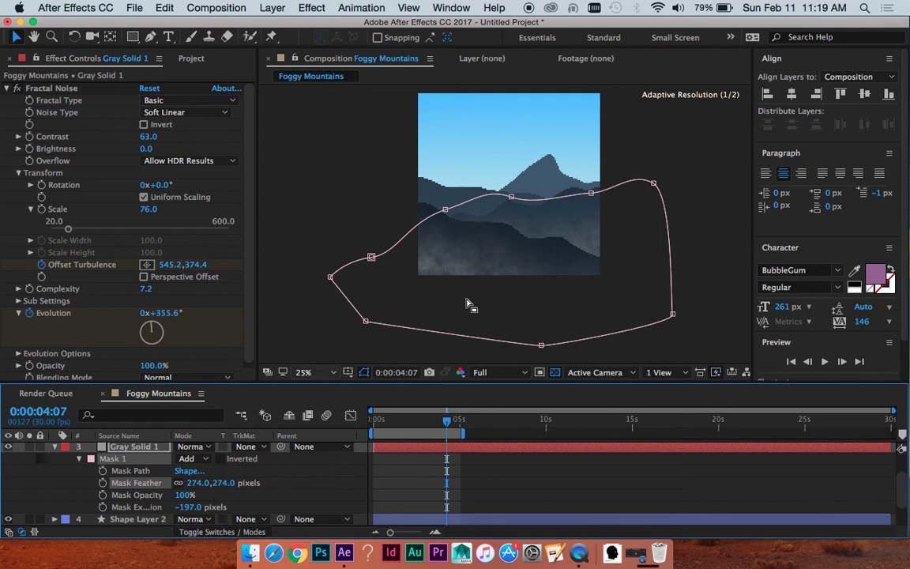
key(period)
drag(561, 239, 439, 272)
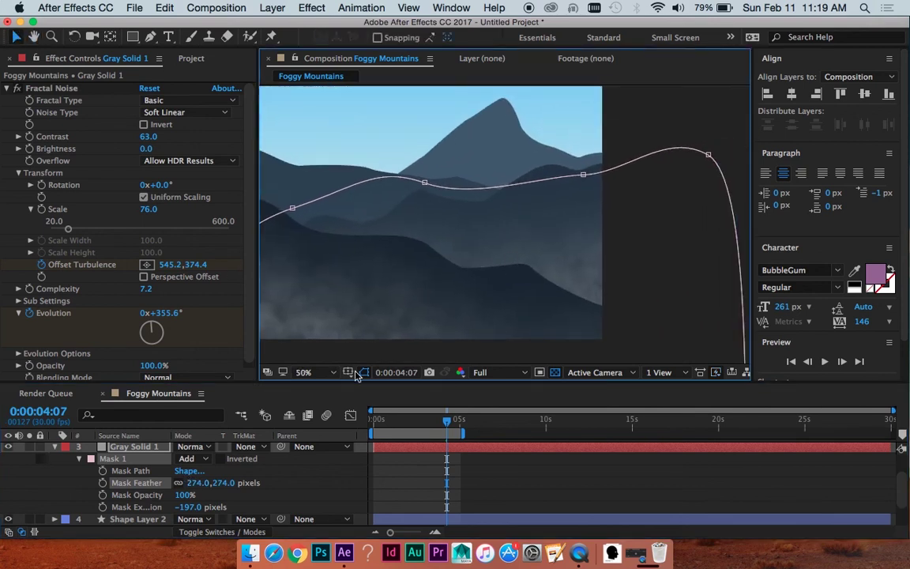
mouse_move(443, 426)
mouse_down()
mouse_move(375, 426)
mouse_move(453, 429)
mouse_up()
drag(429, 288, 556, 285)
click(503, 474)
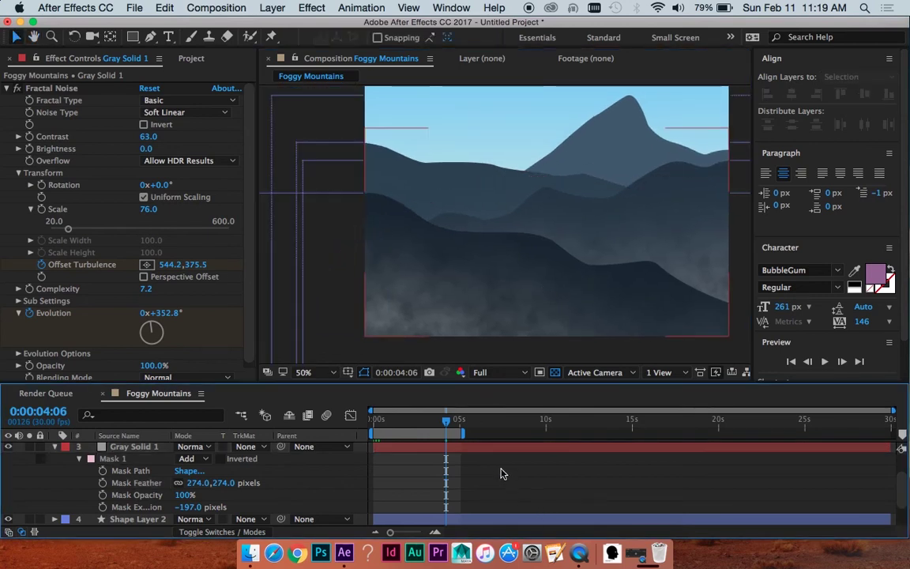
- Duplicate the second fog layer and move the copy between Shape Layer 3 and Shape Layer 4
click(487, 450)
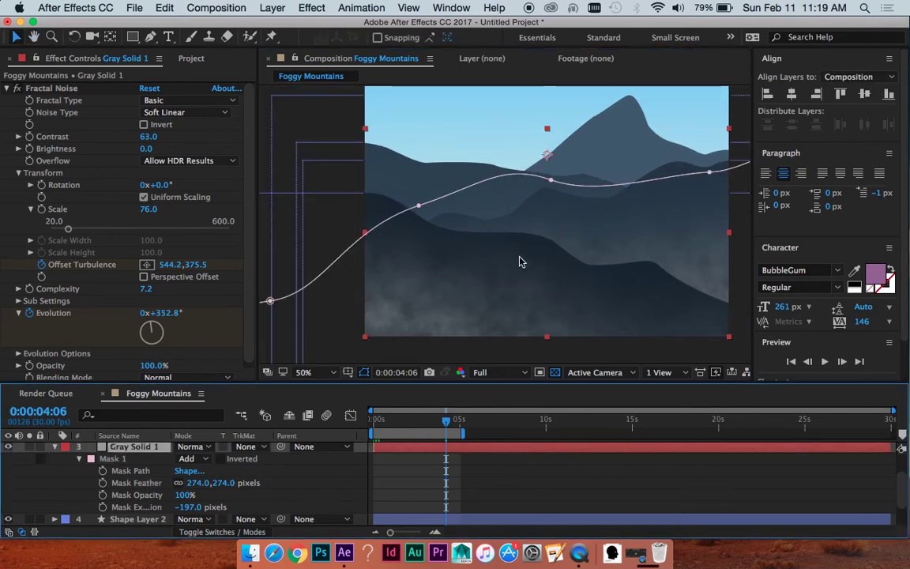
key(super+d)
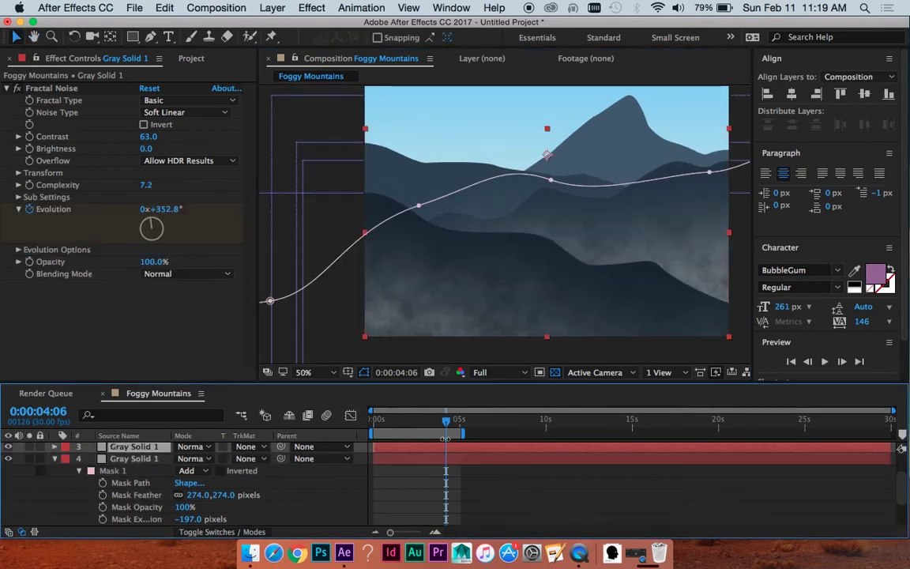
key(grave)
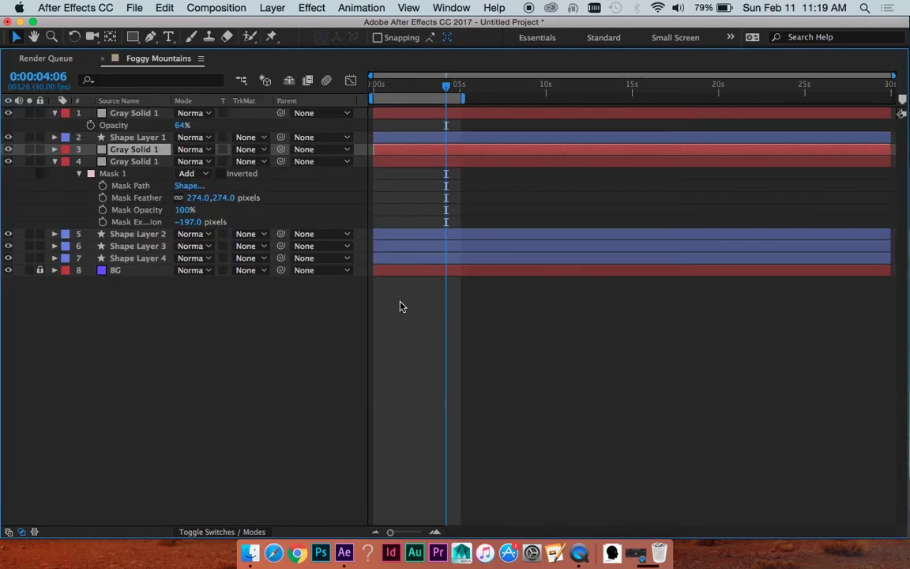
drag(134, 150, 144, 251)
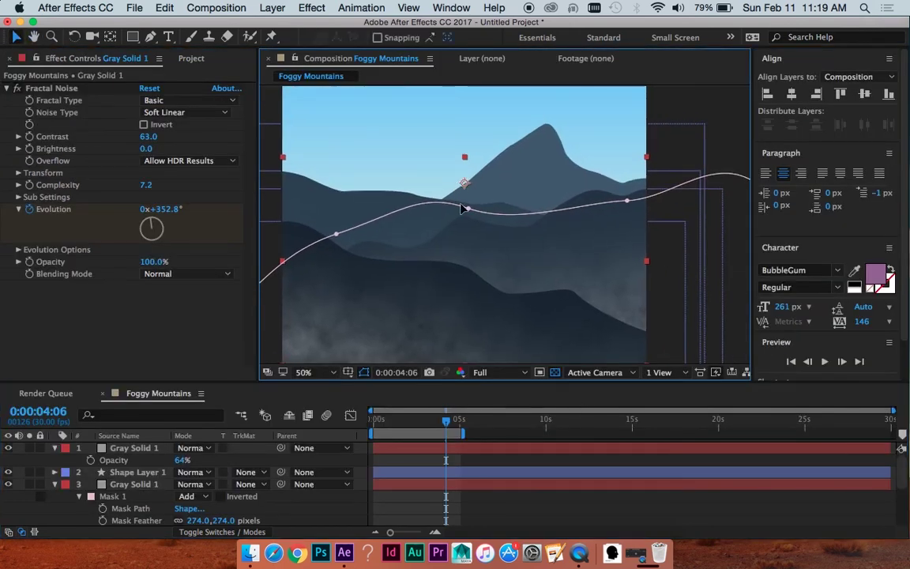
- Raise the new fog copy's middle and right upper mask points into the sky and over the farthest mountain's peak
drag(466, 208, 442, 154)
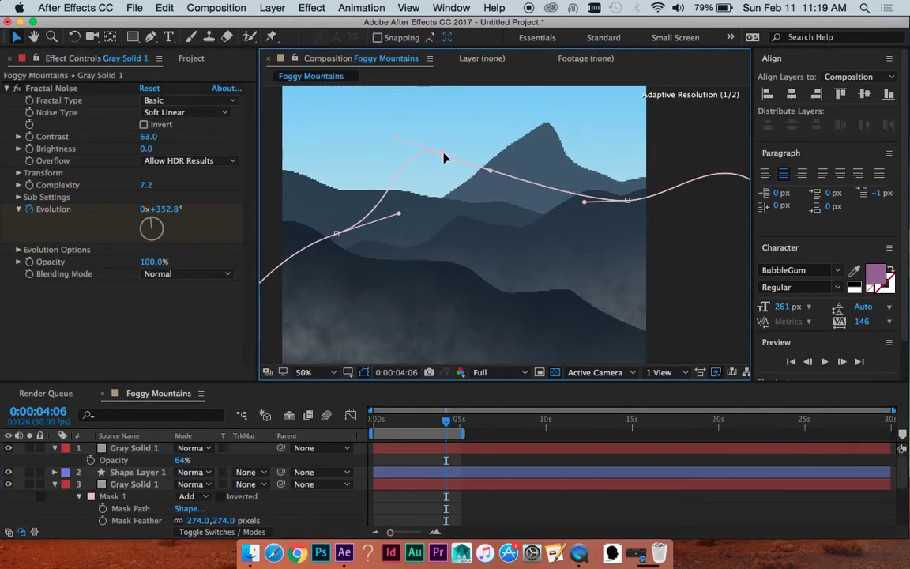
drag(630, 203, 528, 139)
scroll(487, 305, down, 2)
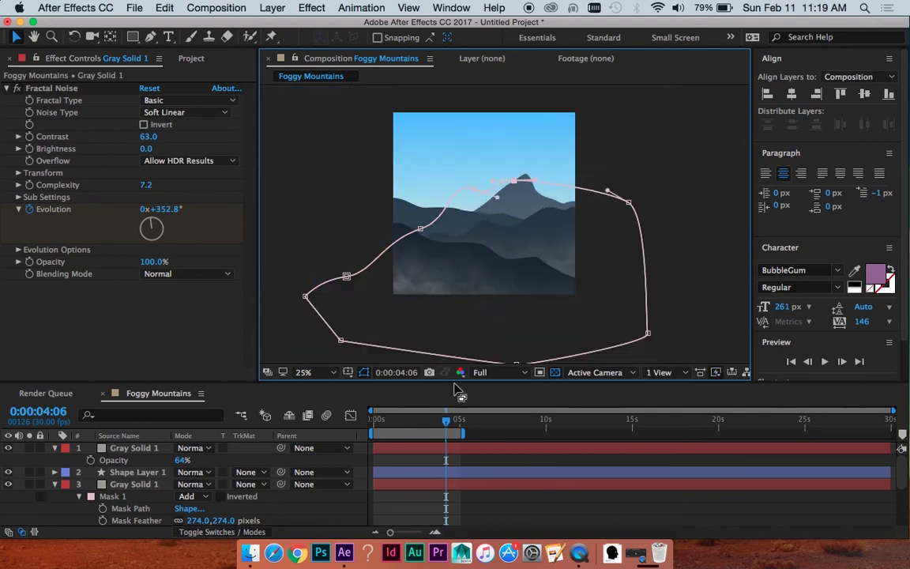
scroll(453, 281, up, 2)
key(space)
drag(471, 264, 496, 213)
- Move the new fog copy above Shape Layer 3, directly beneath Shape Layer 2, and preview the animation
key(v)
scroll(463, 474, down, 5)
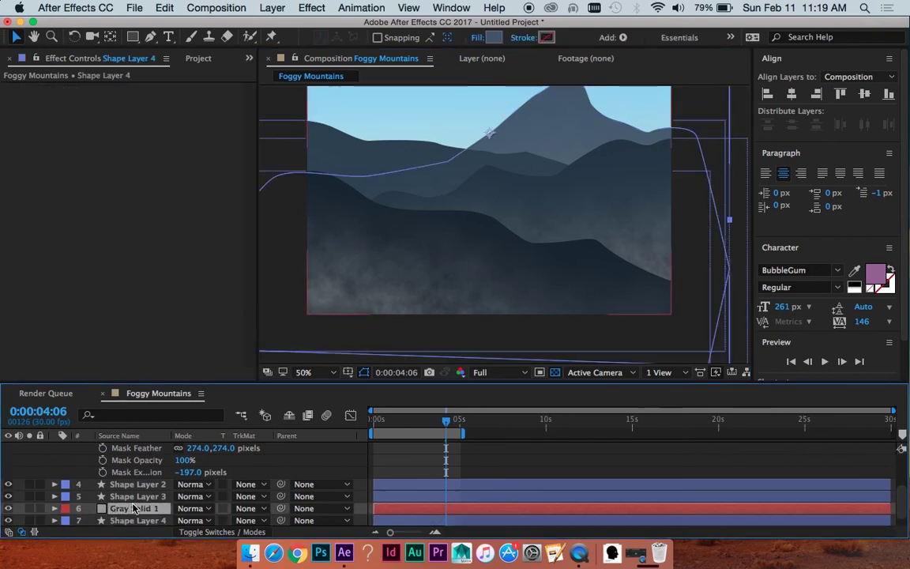
drag(120, 506, 136, 496)
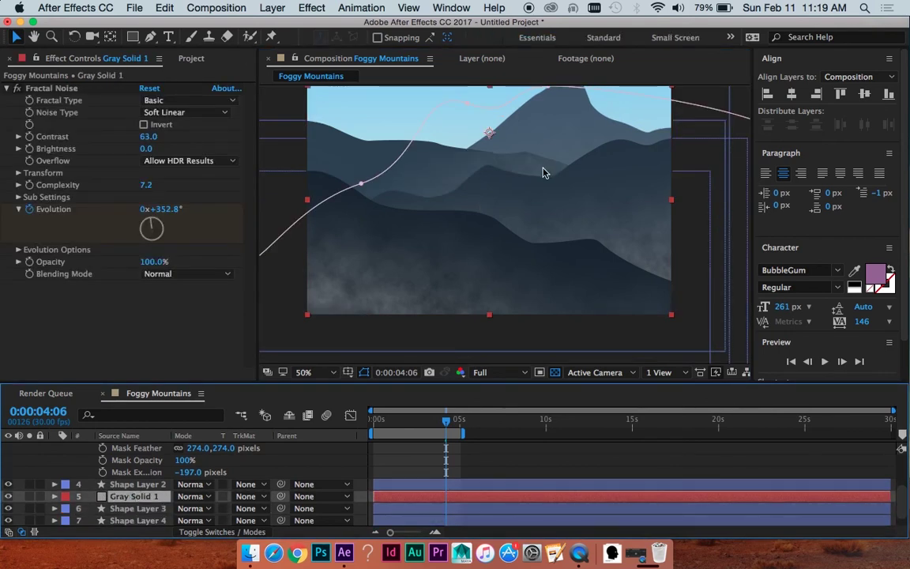
key(space)
drag(543, 169, 546, 193)
key(space)
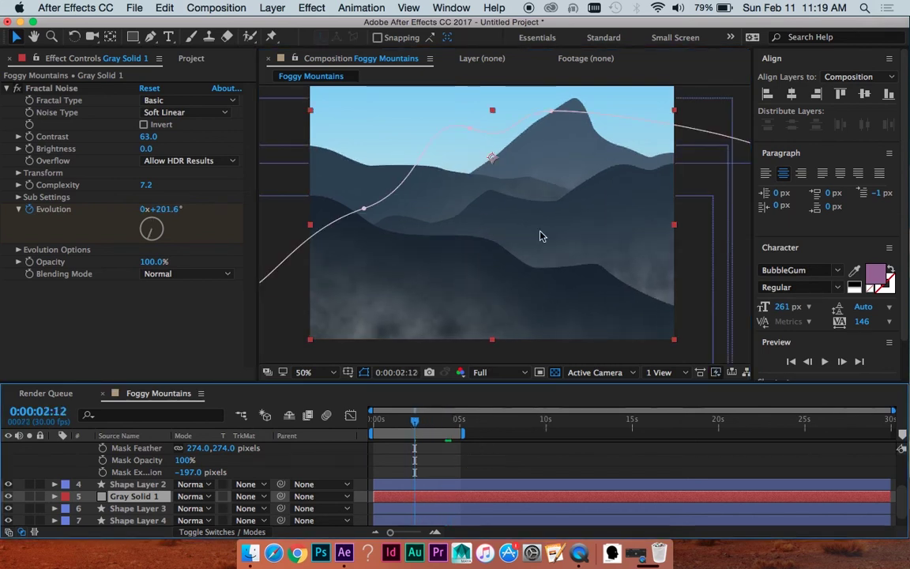
- Show the third fog layer's keyframed properties and set its Offset Turbulence X to 298.0 at 10 seconds
key(u)
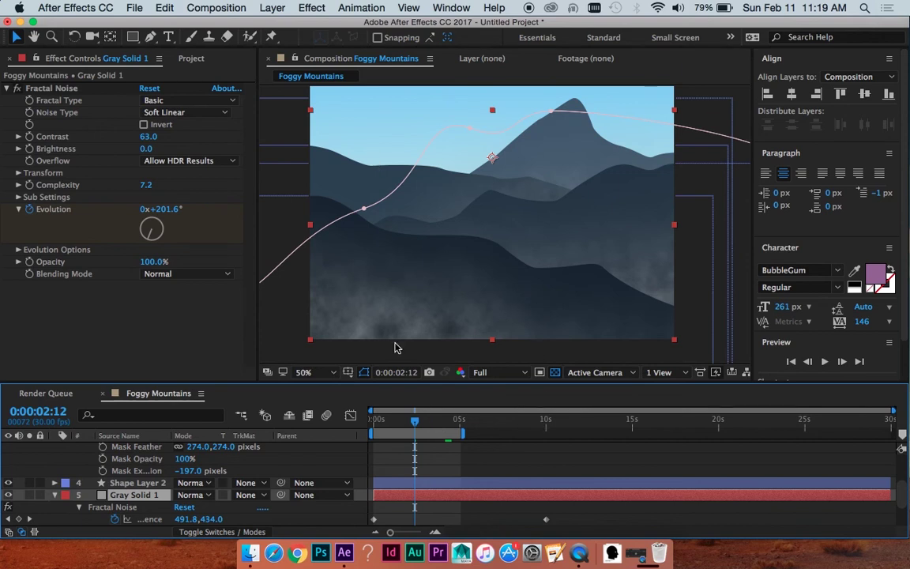
scroll(500, 458, down, 2)
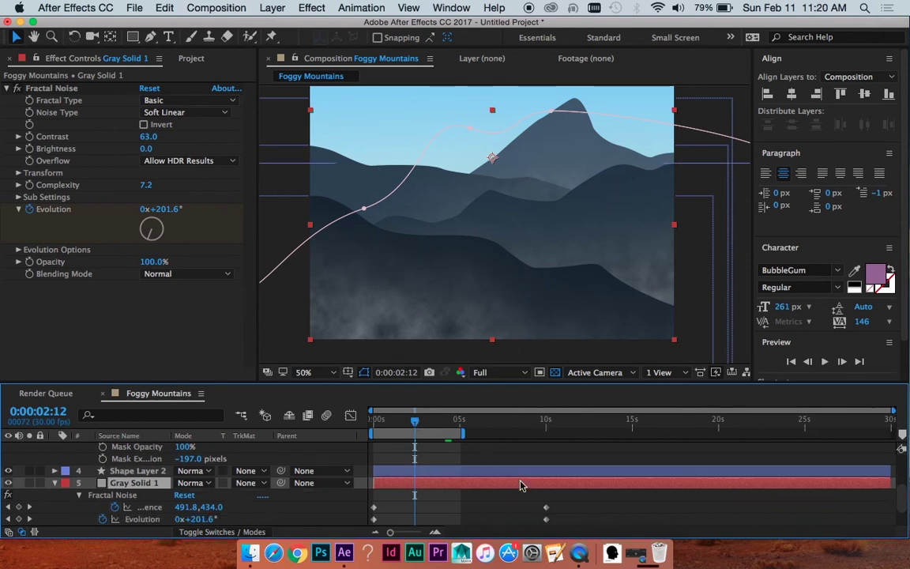
drag(513, 427, 538, 429)
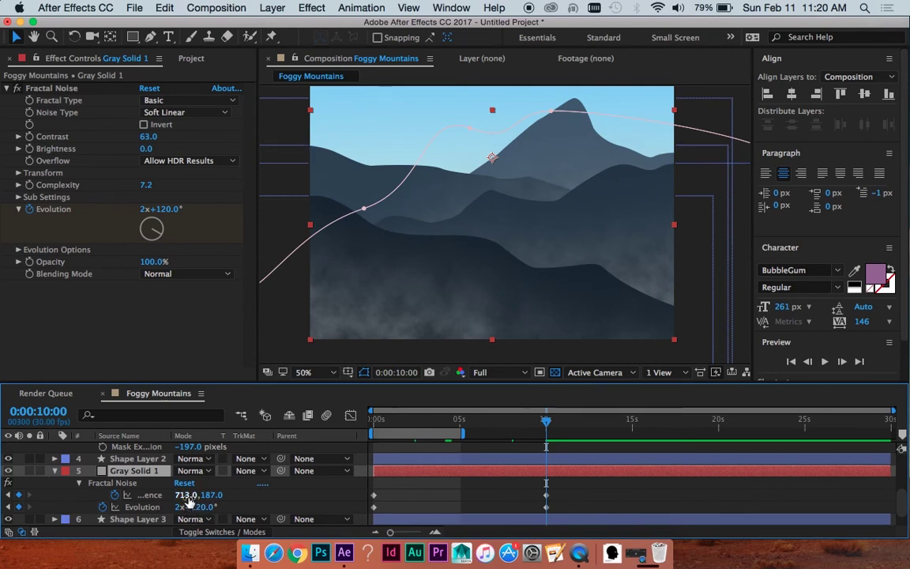
drag(183, 496, 86, 499)
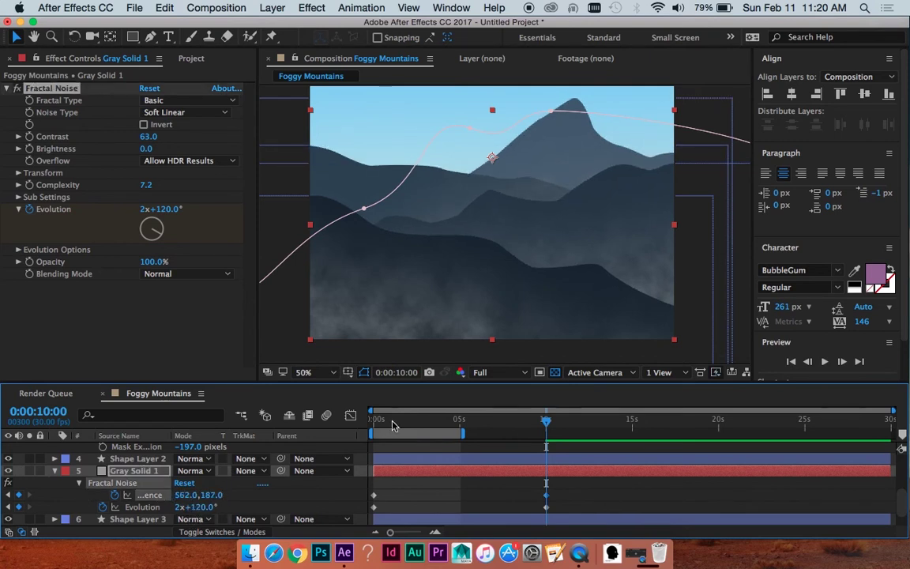
drag(393, 421, 324, 428)
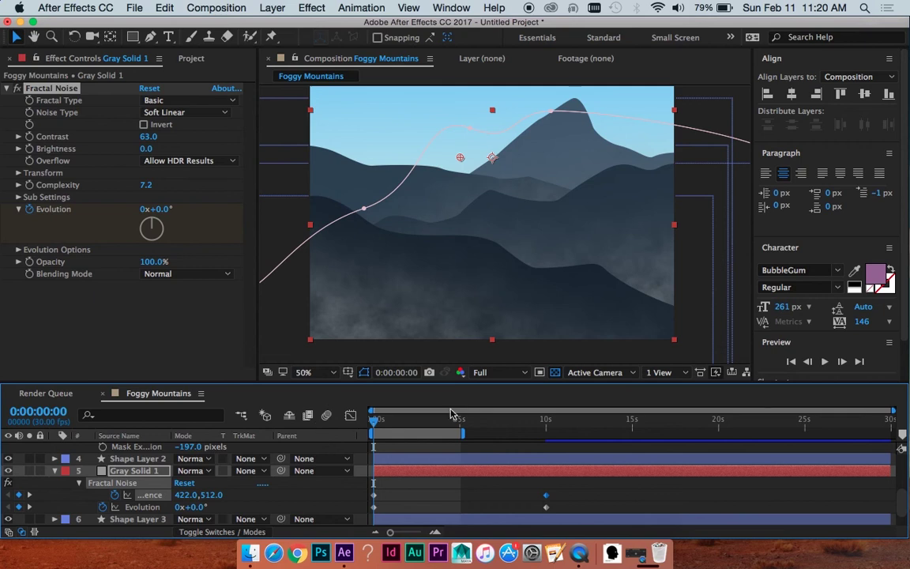
drag(451, 414, 545, 421)
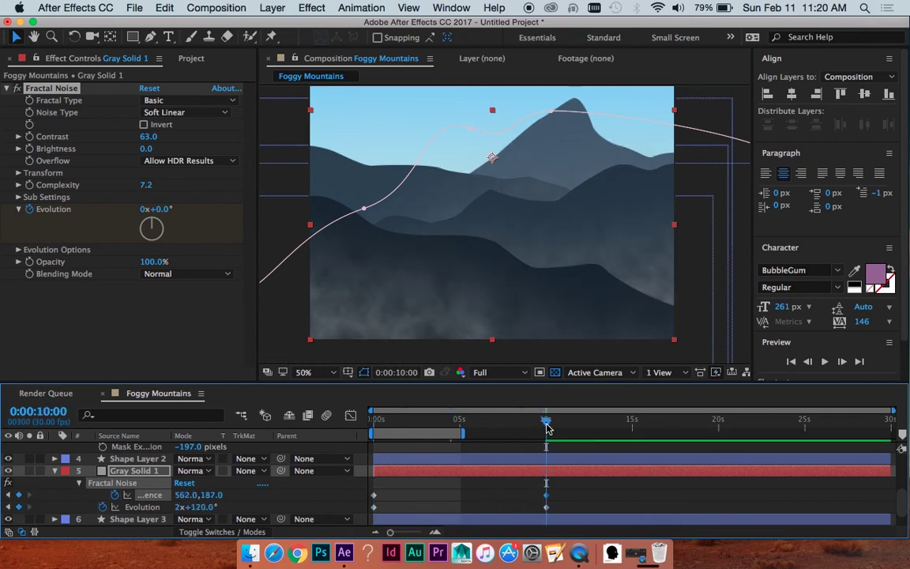
drag(194, 496, 52, 510)
drag(189, 496, 147, 495)
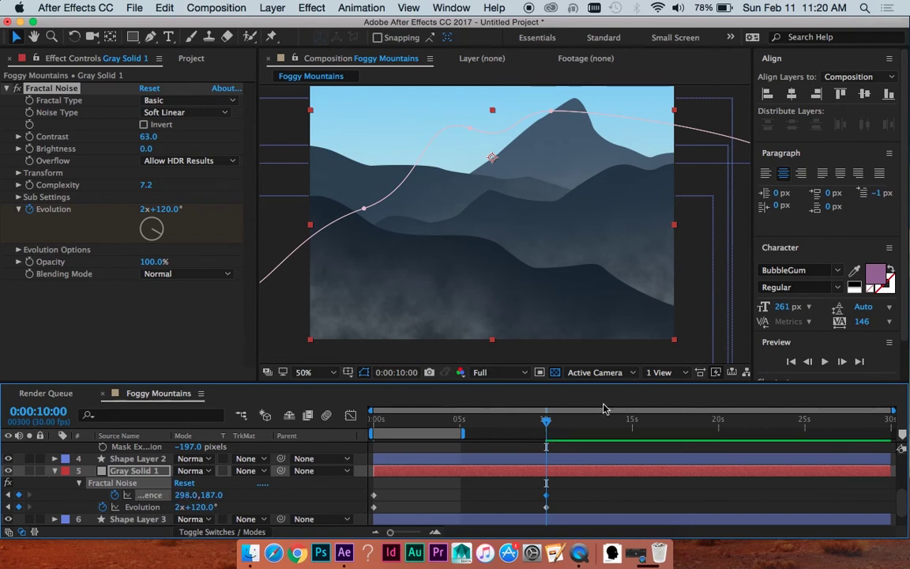
click(499, 473)
double_click(499, 476)
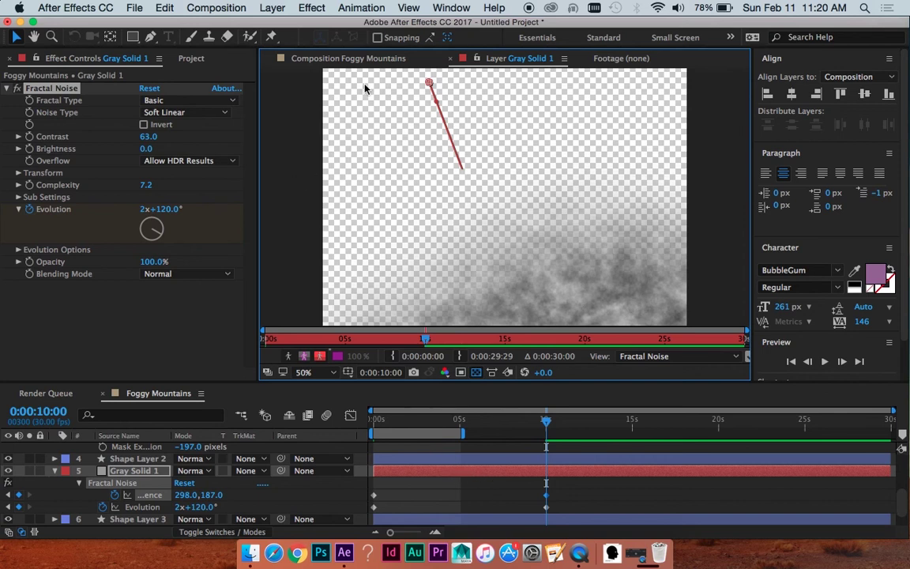
click(359, 61)
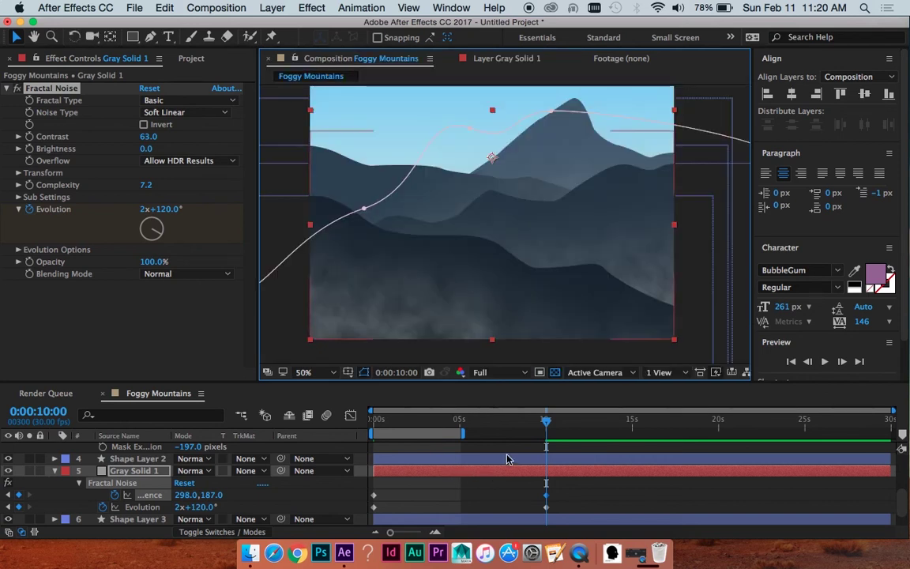
- At the start of the composition, shift the third fog layer's middle mask point left and draw its right outer point in toward the frame edge
key(Home)
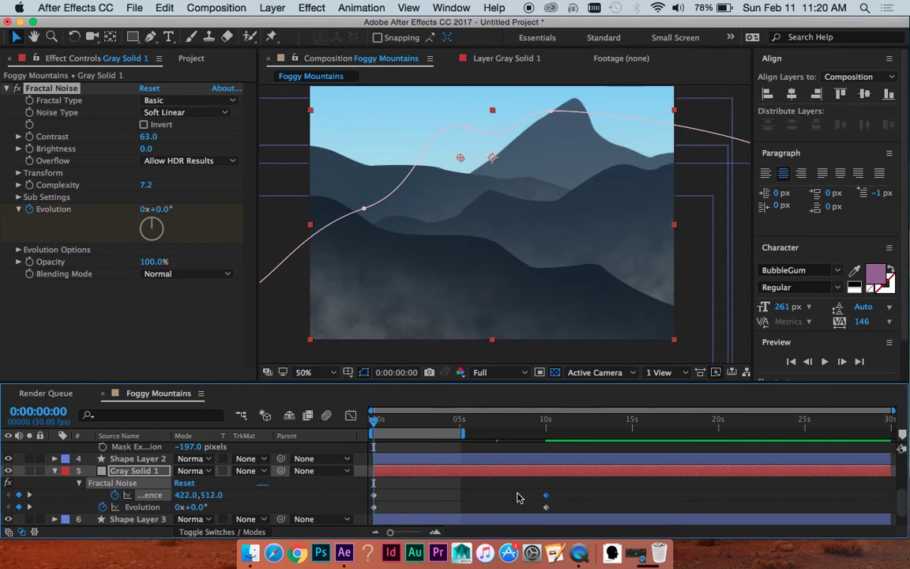
click(480, 474)
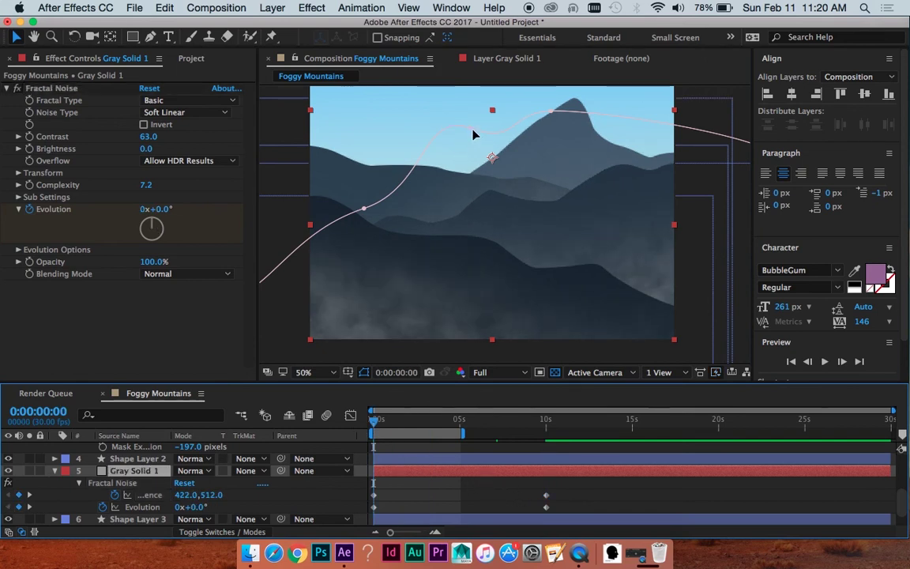
drag(472, 130, 437, 131)
drag(465, 161, 468, 189)
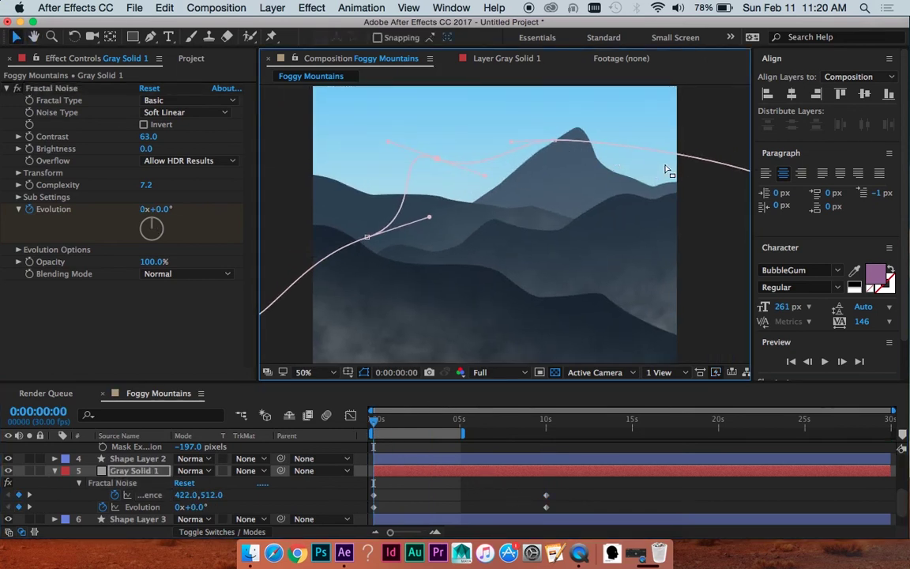
drag(666, 170, 520, 190)
drag(638, 204, 561, 202)
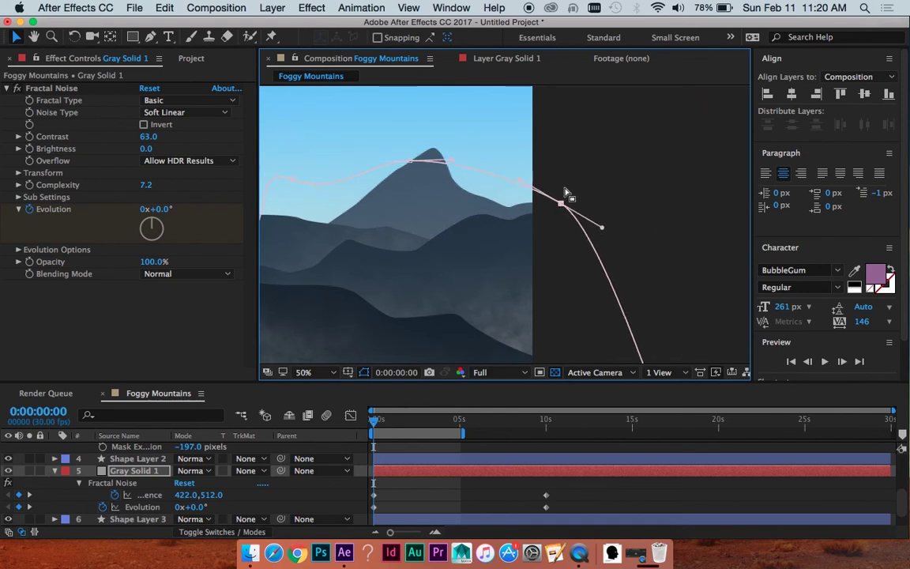
drag(413, 163, 429, 167)
drag(564, 204, 548, 209)
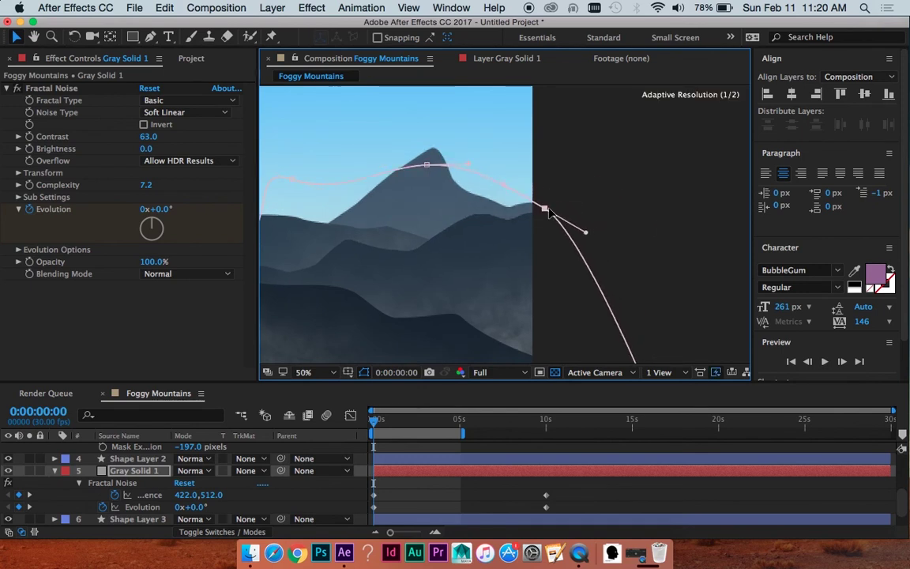
- Raise the mask's left outer point to the ridge height, lift the peak point above the summit and reshape the curve between them
drag(468, 214, 686, 252)
drag(510, 222, 563, 240)
drag(444, 294, 491, 235)
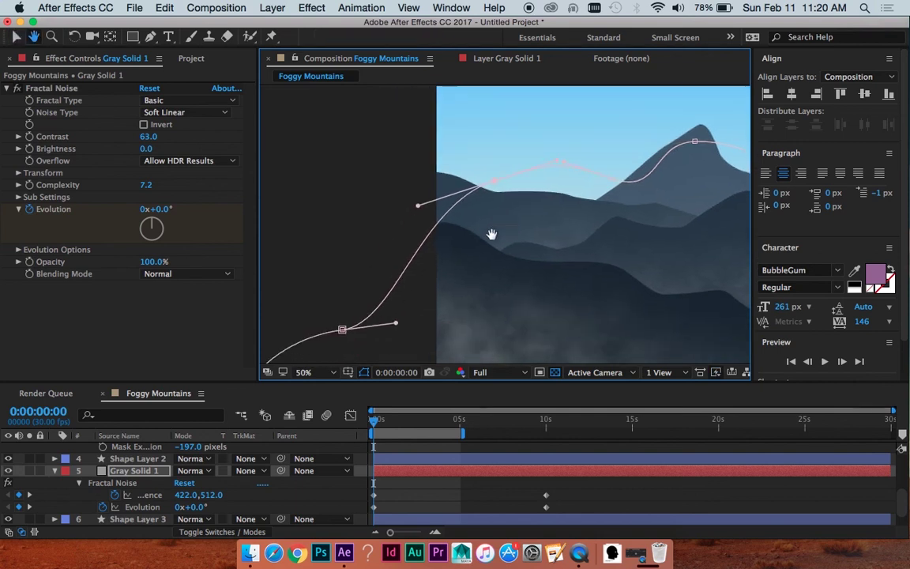
drag(342, 330, 319, 179)
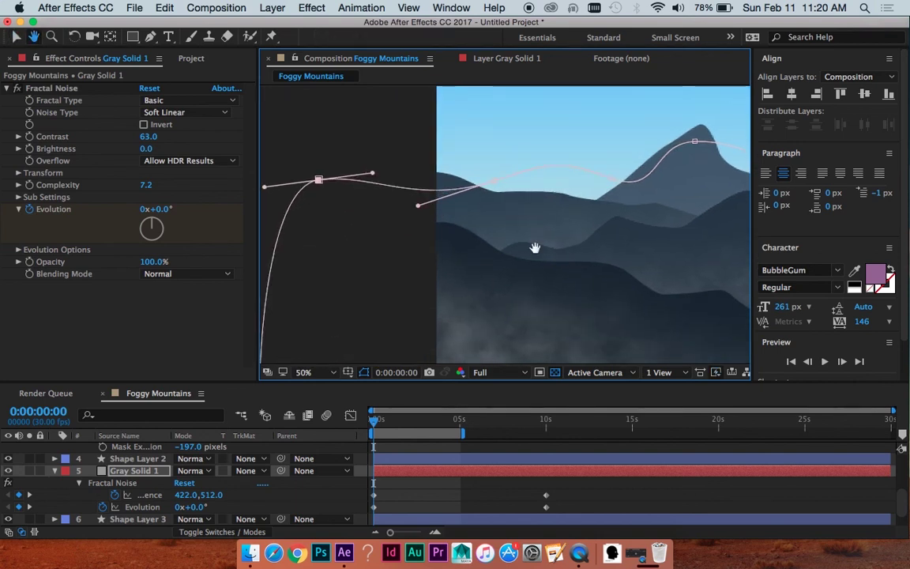
drag(535, 249, 400, 298)
drag(560, 192, 561, 145)
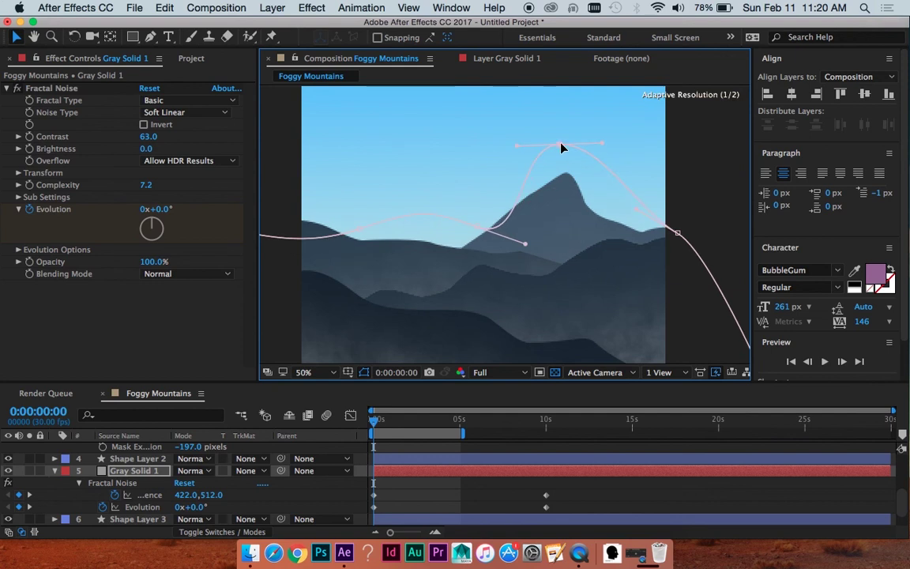
drag(523, 244, 469, 203)
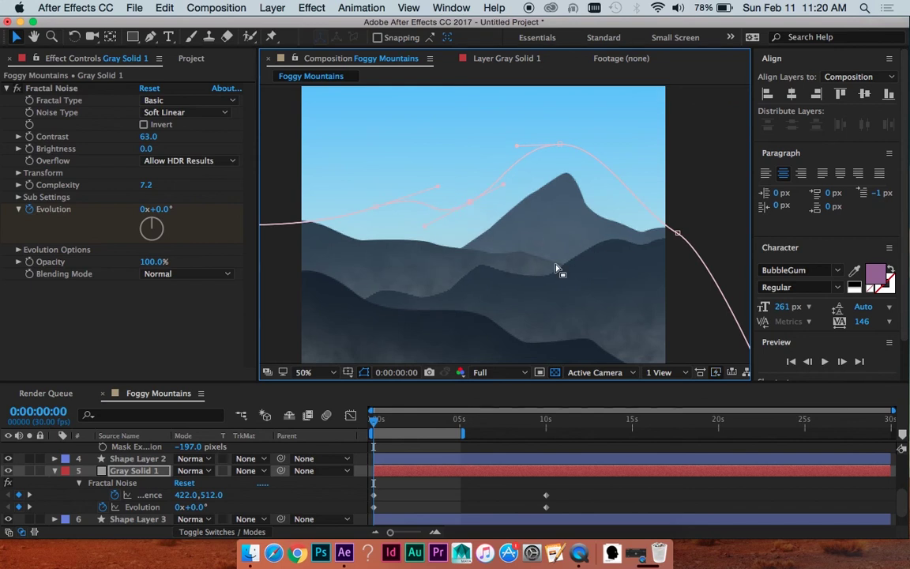
- Set the third fog layer's Fractal Noise Scale to 50.0
scroll(542, 268, down, 3)
click(384, 469)
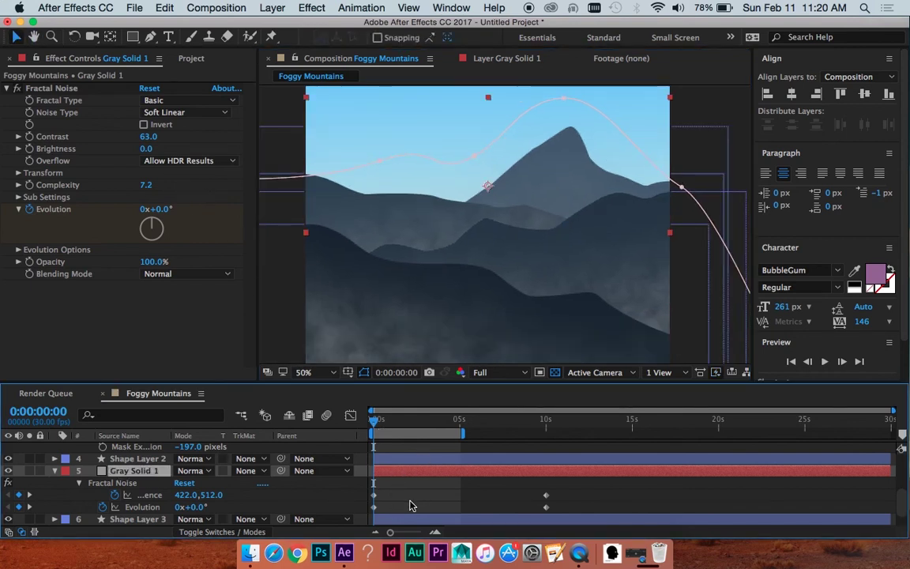
scroll(451, 311, down, 2)
drag(451, 311, 450, 304)
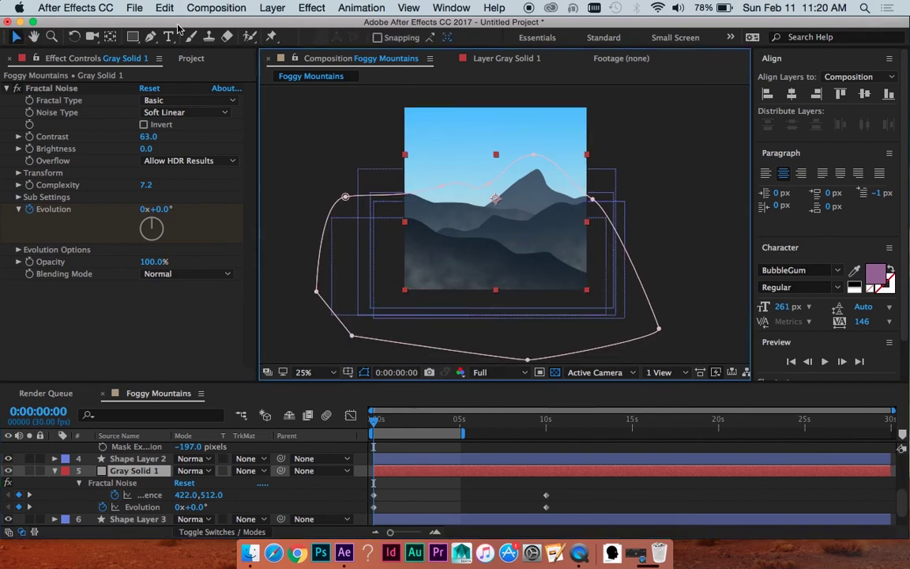
click(19, 173)
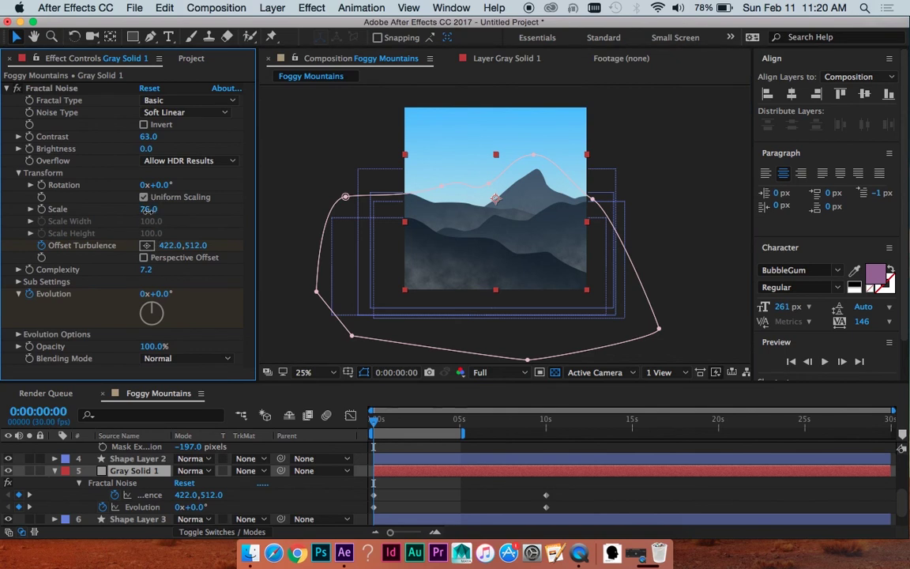
mouse_move(149, 211)
mouse_down()
mouse_move(110, 218)
mouse_move(138, 217)
mouse_up()
scroll(512, 229, up, 3)
drag(484, 219, 566, 266)
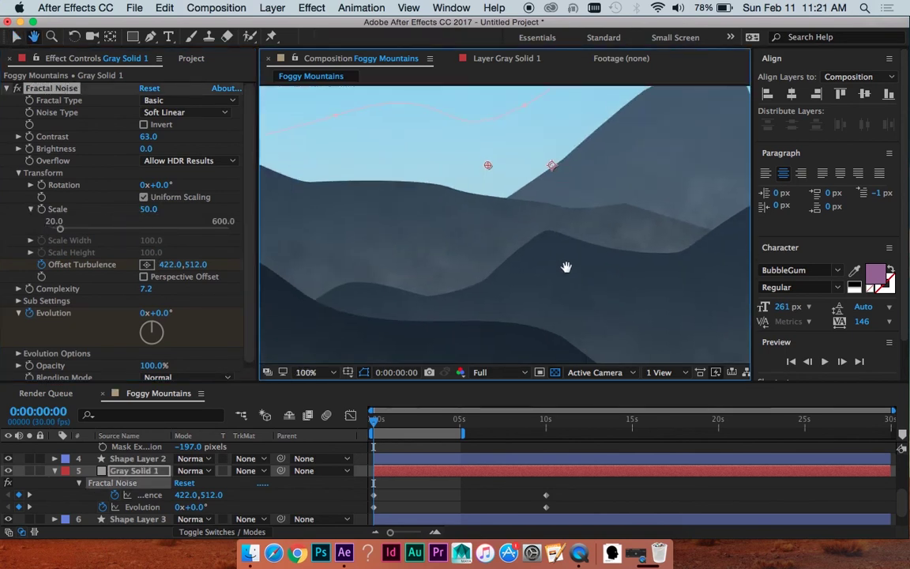
- Set the third fog layer's Fractal Noise Contrast to 30.0 and preview the animation
scroll(448, 221, down, 2)
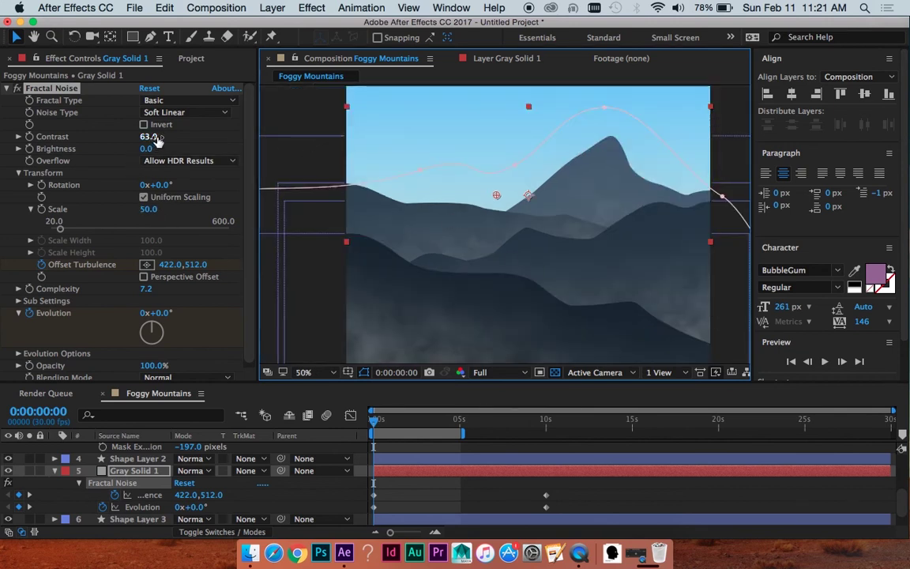
drag(148, 138, 150, 138)
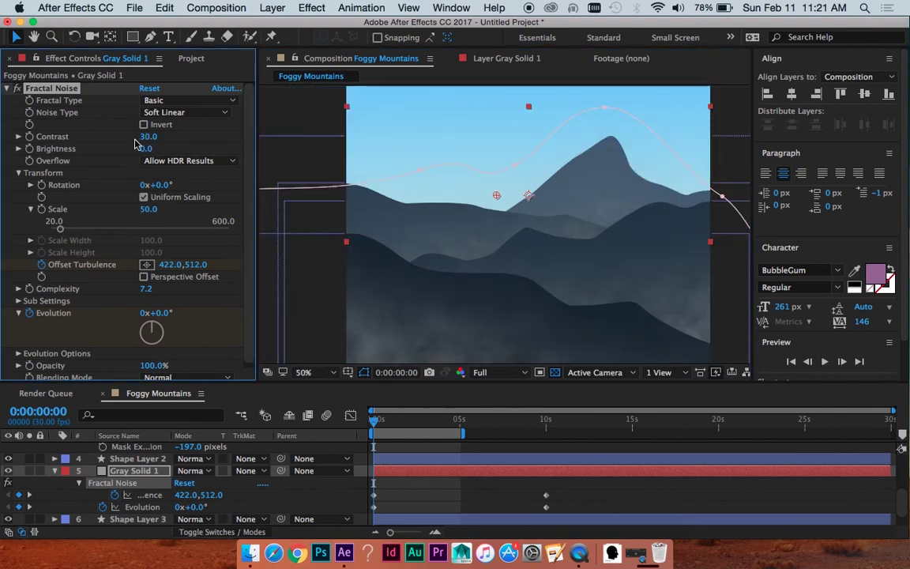
key(space)
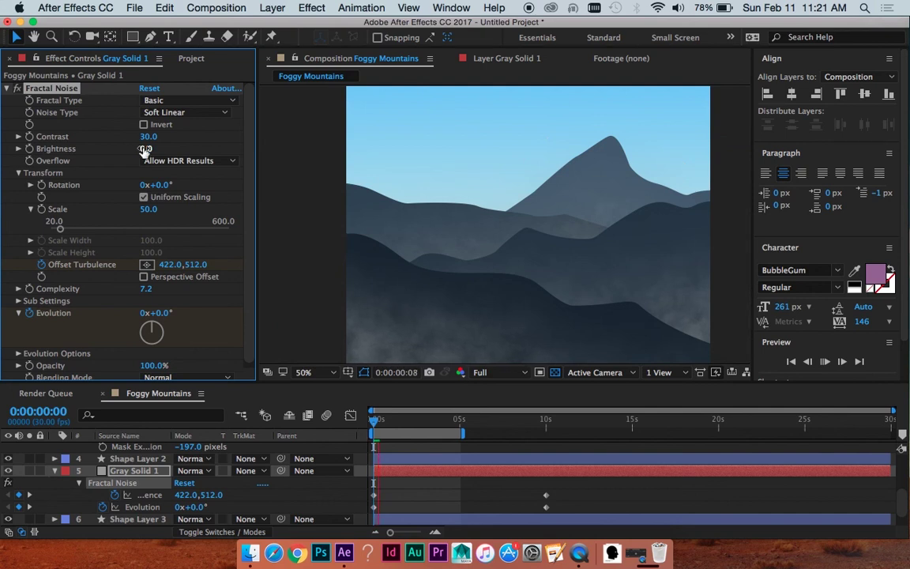
key(space)
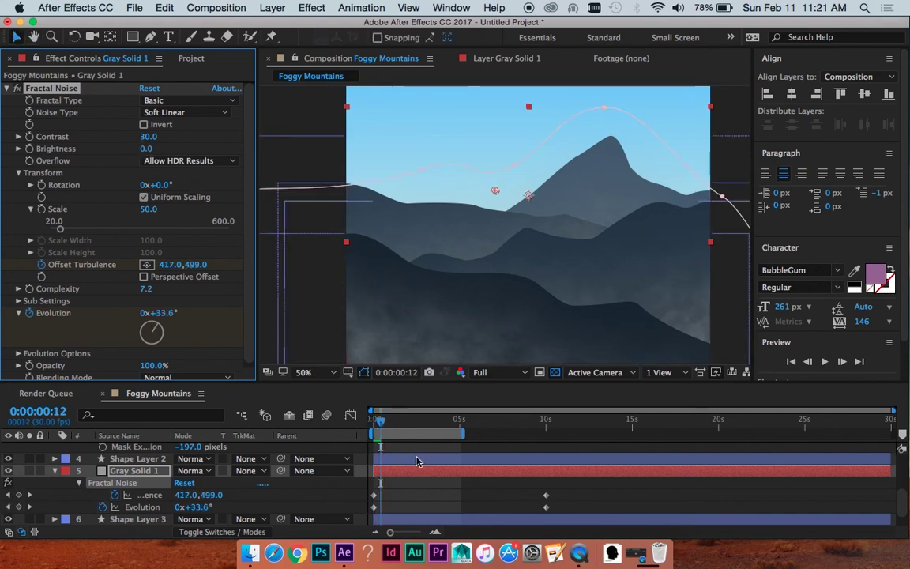
- Show the third fog layer's mask properties and set its Mask Feather to 222 pixels
click(419, 471)
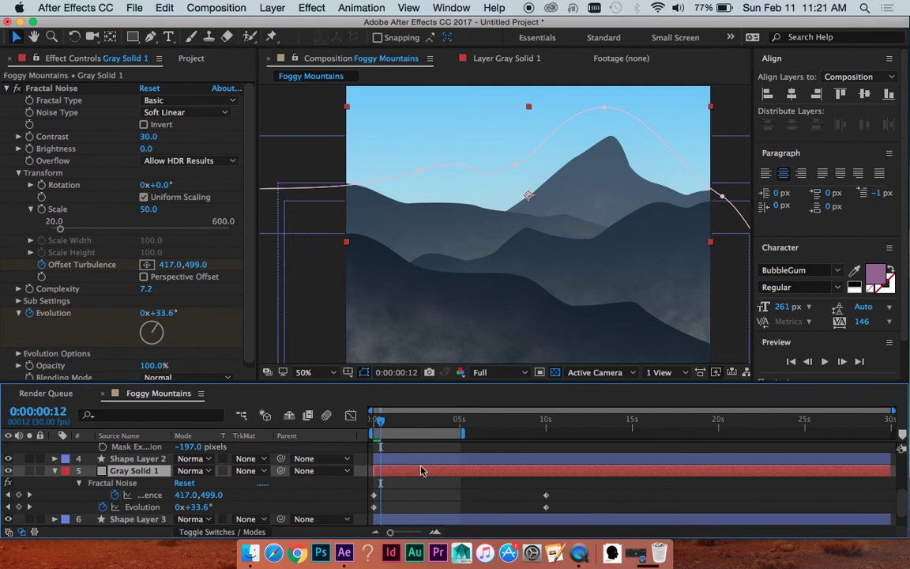
key(u)
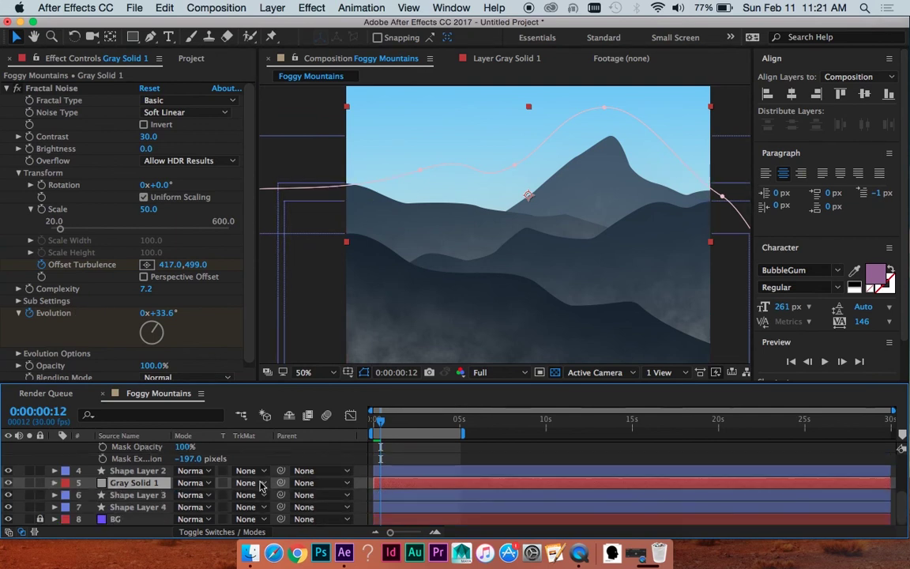
key(m)
key(m)
scroll(510, 504, down, 3)
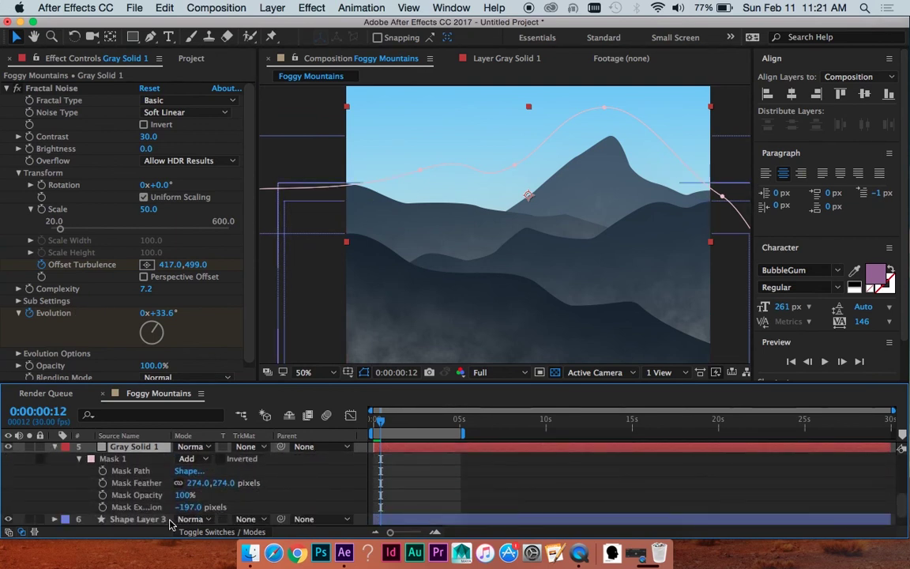
drag(191, 507, 180, 483)
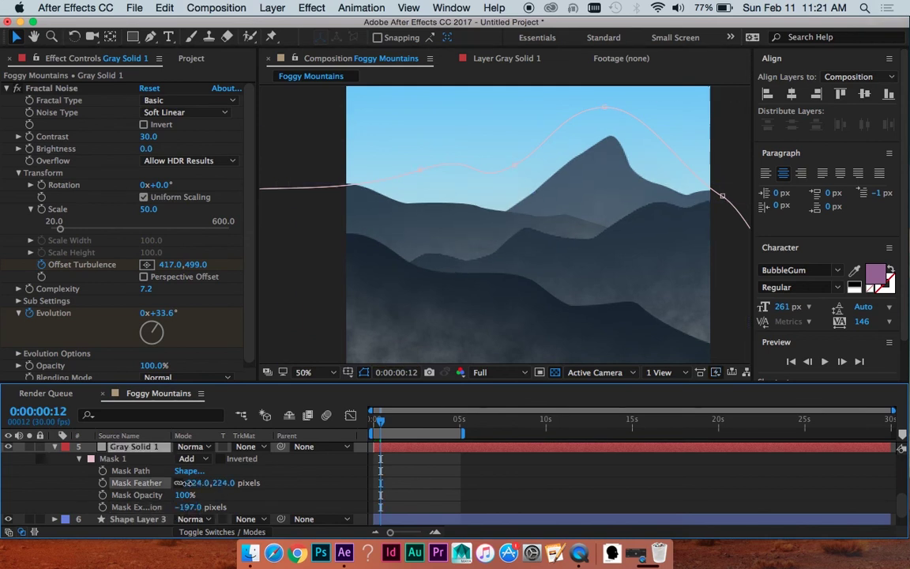
click(430, 454)
click(438, 449)
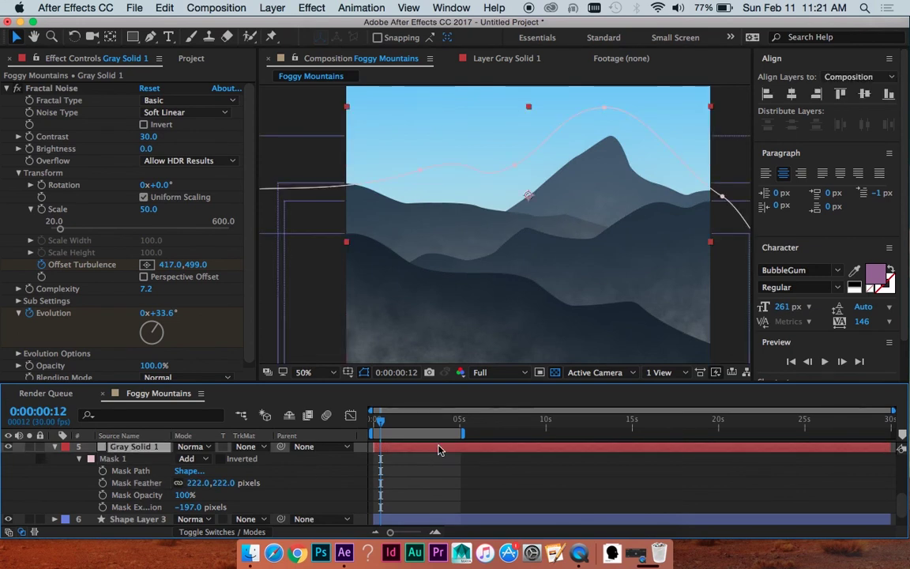
- Set the third fog layer's opacity to 17% and preview the animation from the start
key(t)
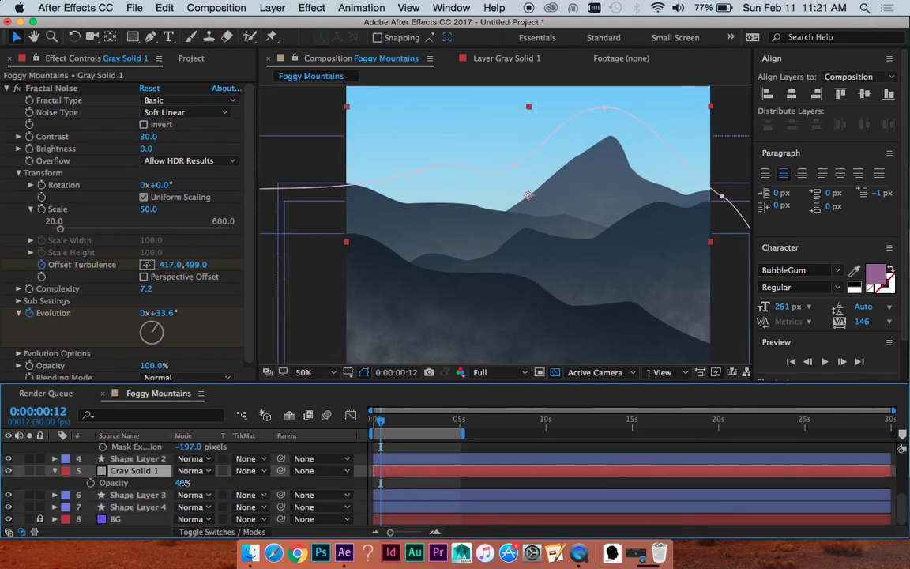
drag(170, 484, 167, 484)
key(space)
key(space)
drag(578, 273, 544, 260)
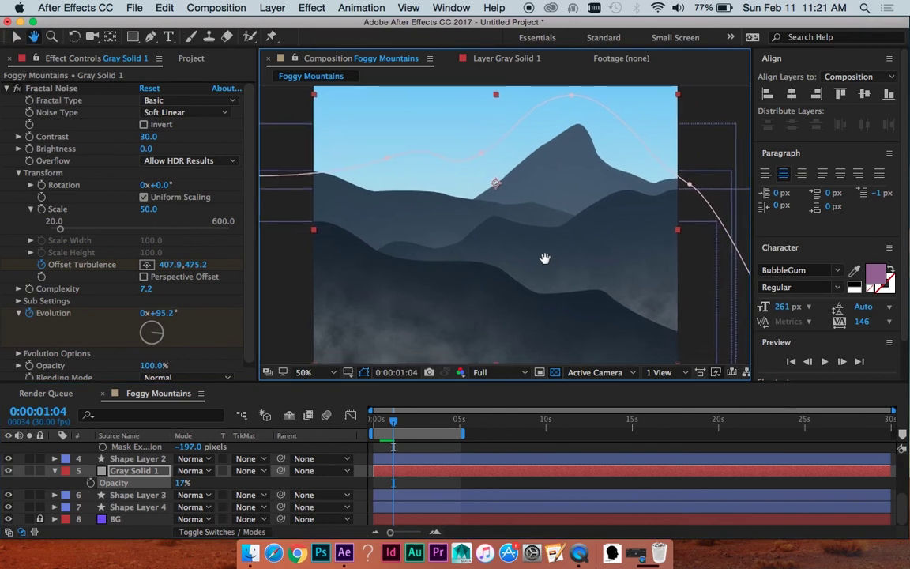
key(space)
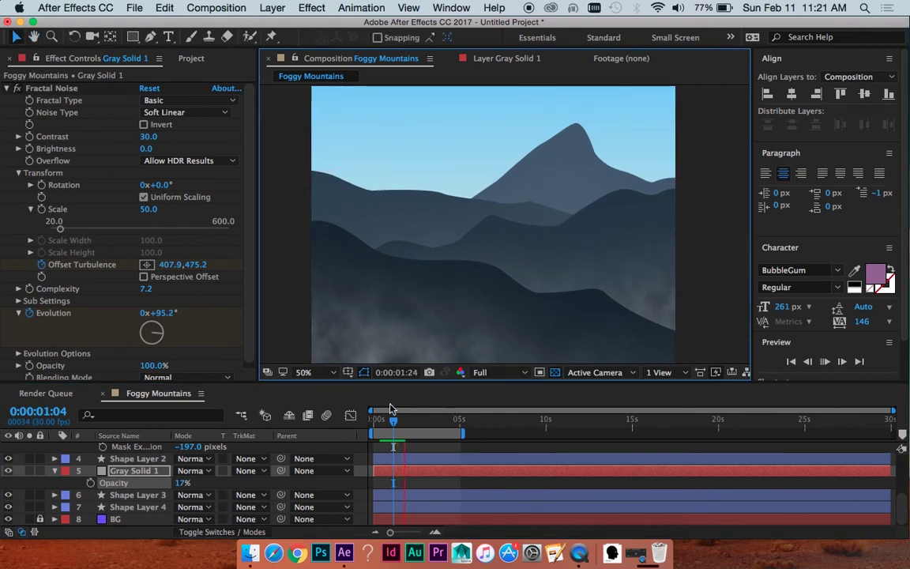
drag(392, 419, 370, 420)
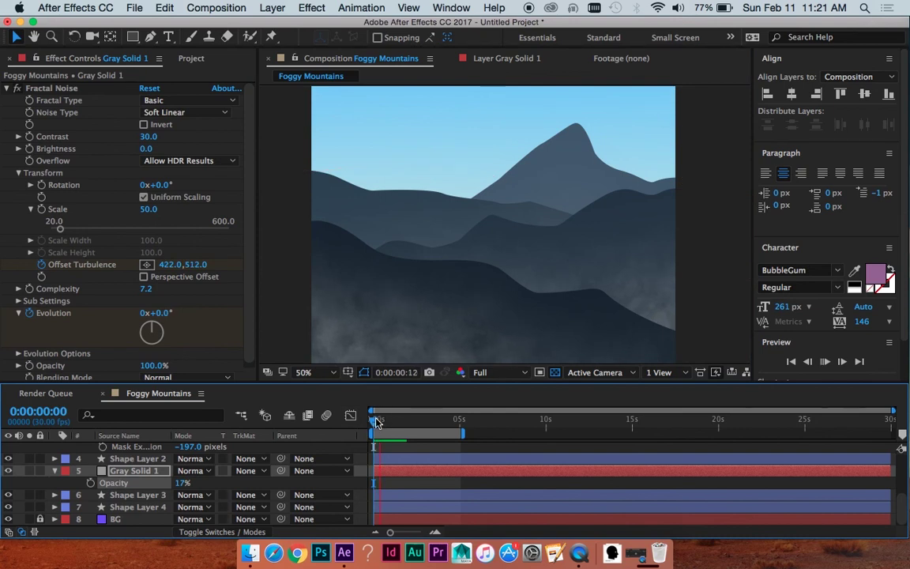
key(space)
key(space)
key(space)
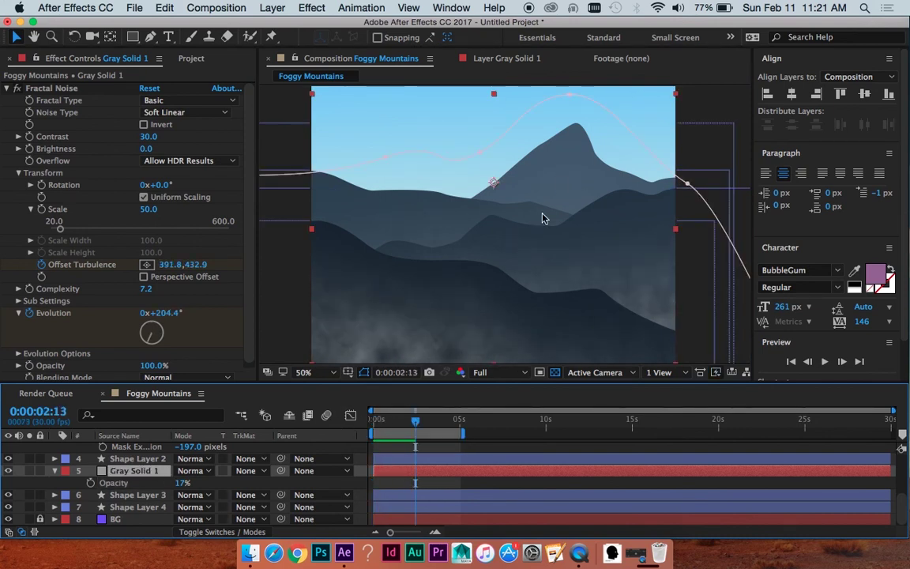
- Set the third fog layer's opacity to 25% and preview the animation
drag(178, 482, 185, 482)
click(184, 483)
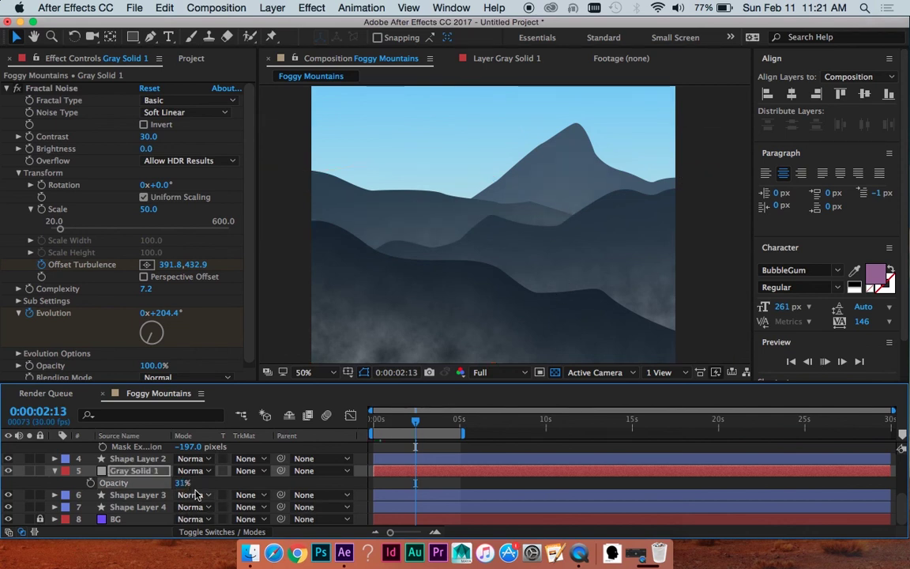
key(space)
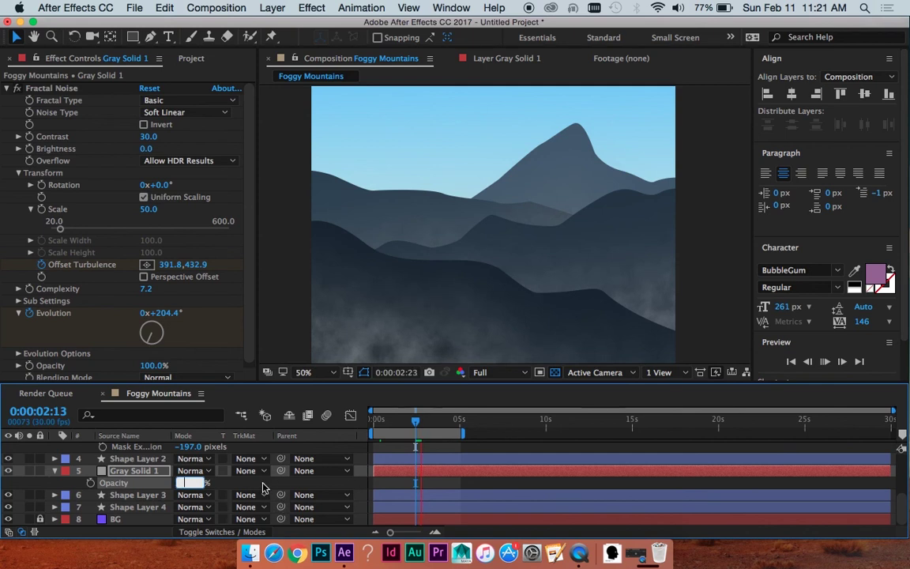
text(2)
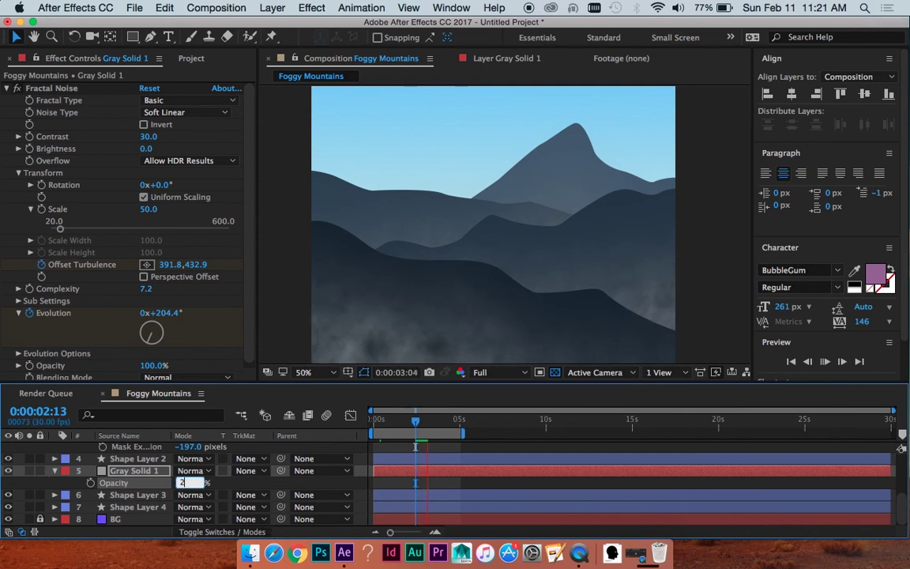
text(5)
key(Return)
key(space)
- Select the frontmost fog layer above Shape Layer 1 and set its Fractal Noise Contrast to 80.0
scroll(458, 280, down, 2)
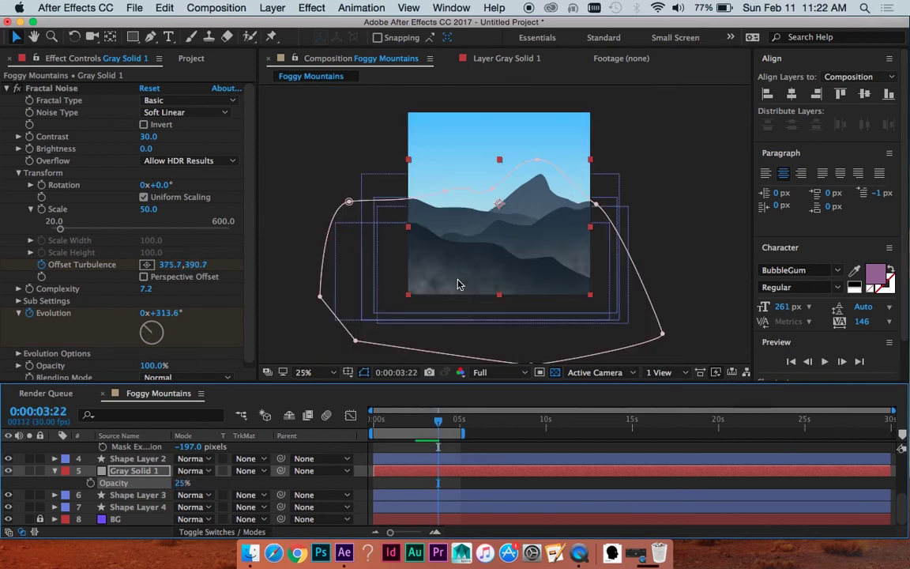
drag(466, 242, 461, 253)
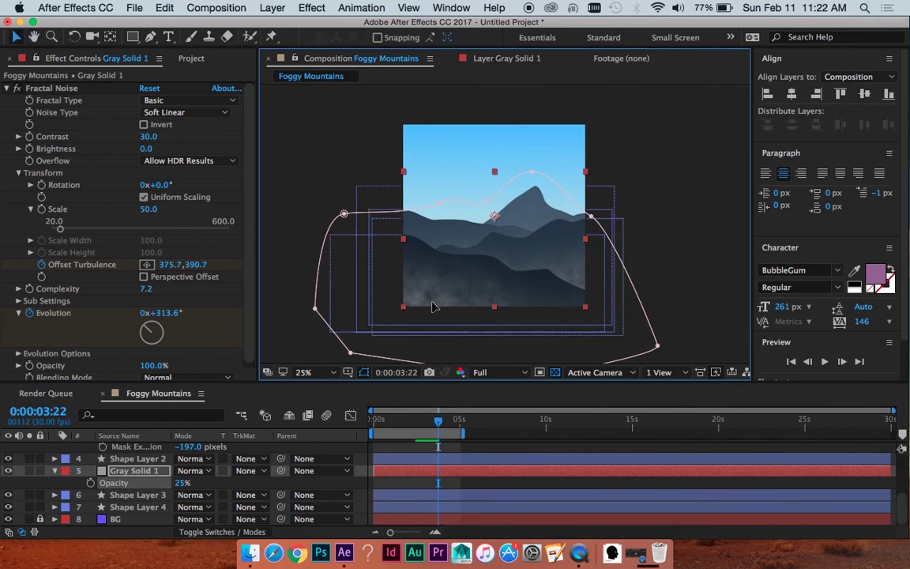
click(459, 492)
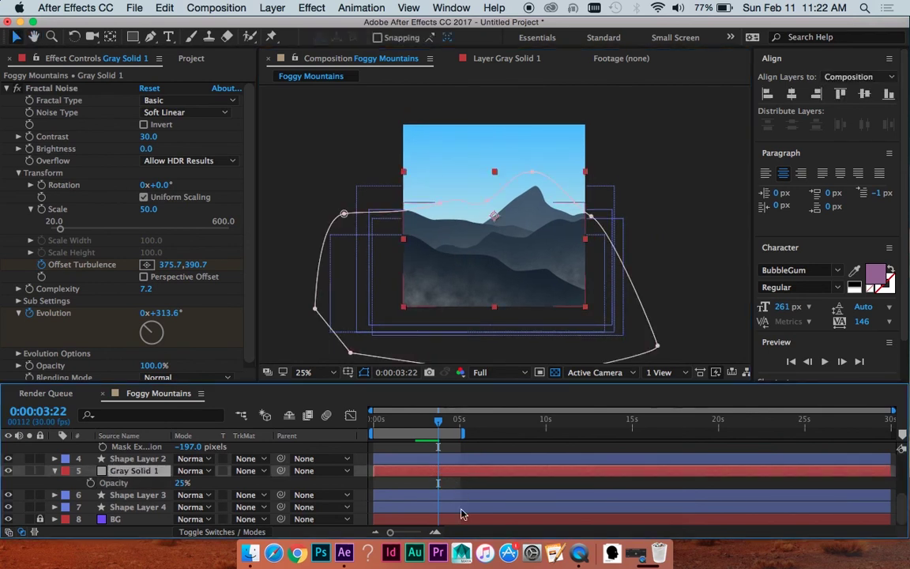
scroll(463, 497, up, 5)
click(481, 448)
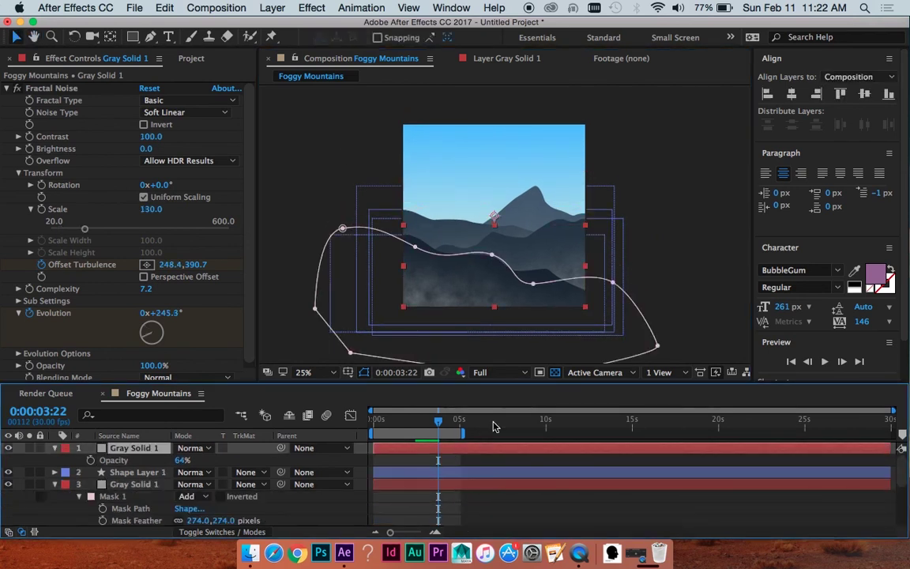
drag(142, 136, 136, 136)
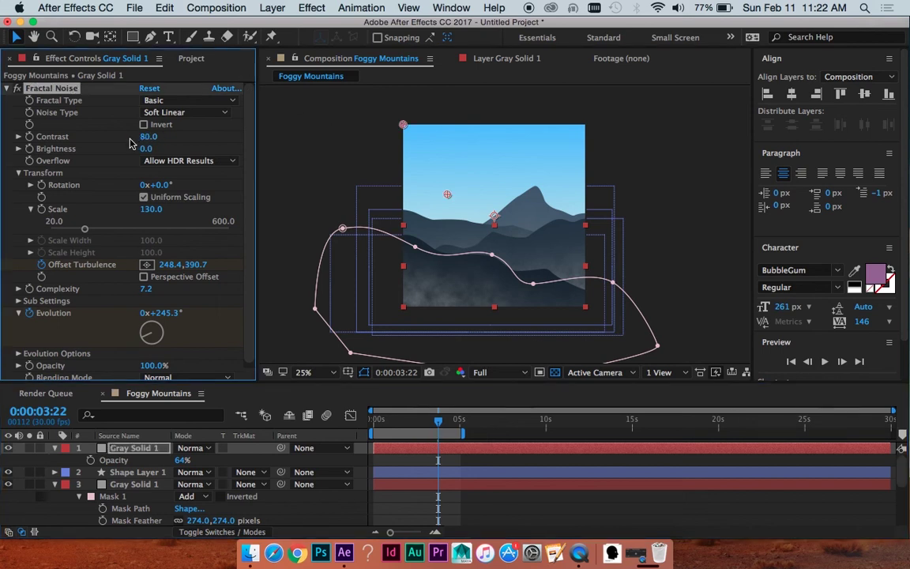
- Preview the fog animation from the start and examine the front fog layer up close
key(space)
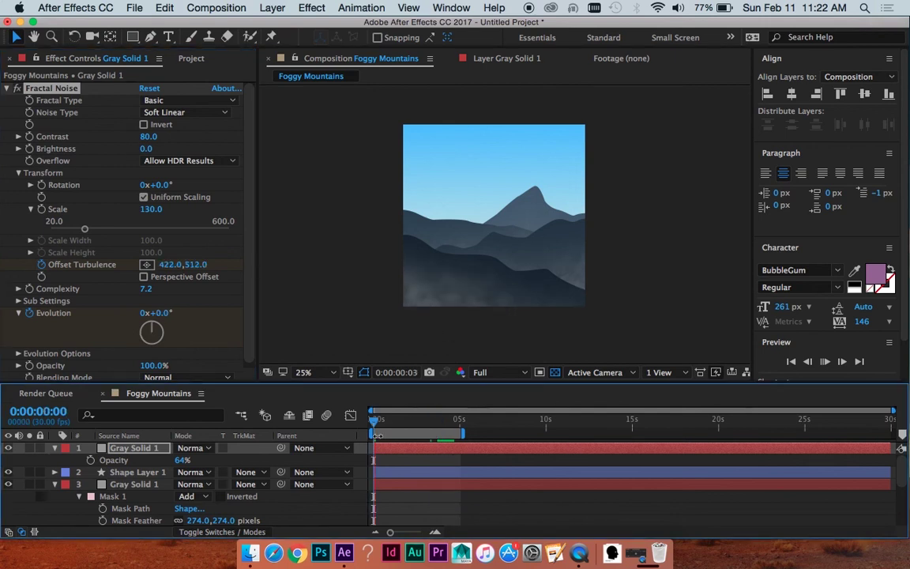
key(space)
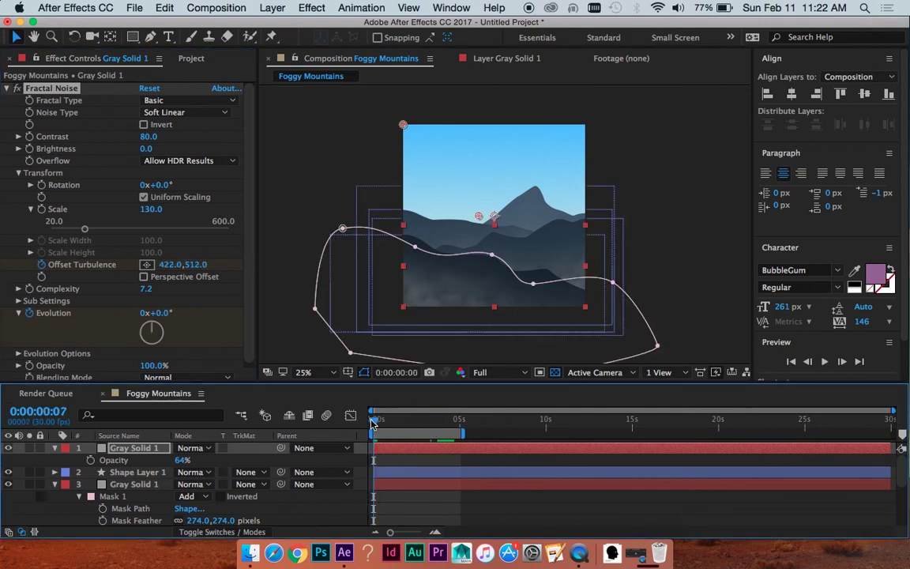
key(space)
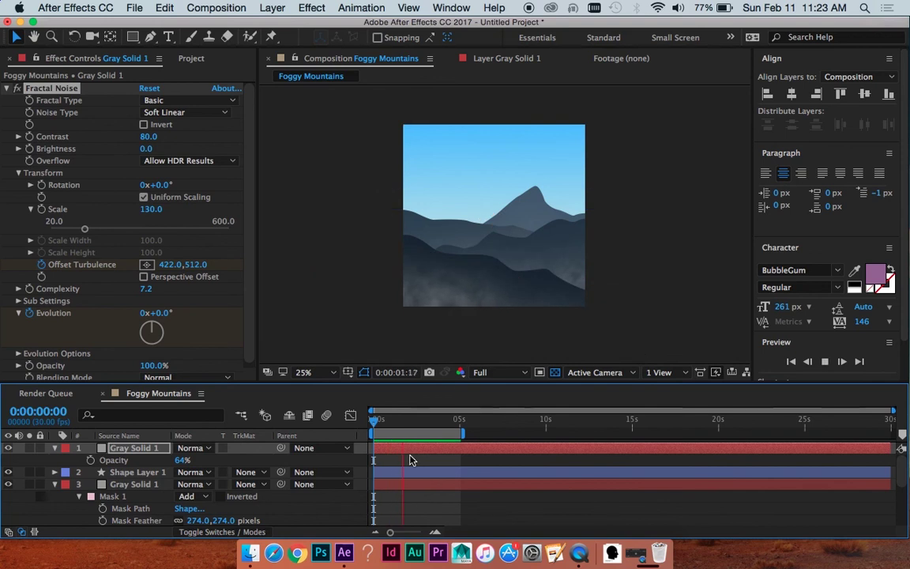
scroll(472, 305, up, 2)
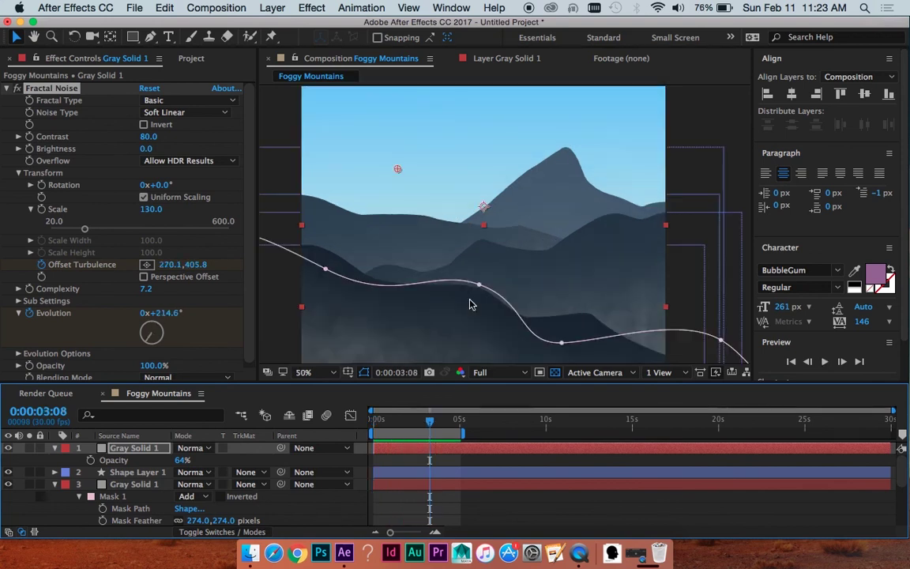
key(space)
- Duplicate the frontmost Gray Solid 1 fog layer with the time indicator at the start of the composition
click(416, 460)
click(417, 448)
drag(439, 312, 466, 267)
drag(407, 424, 345, 429)
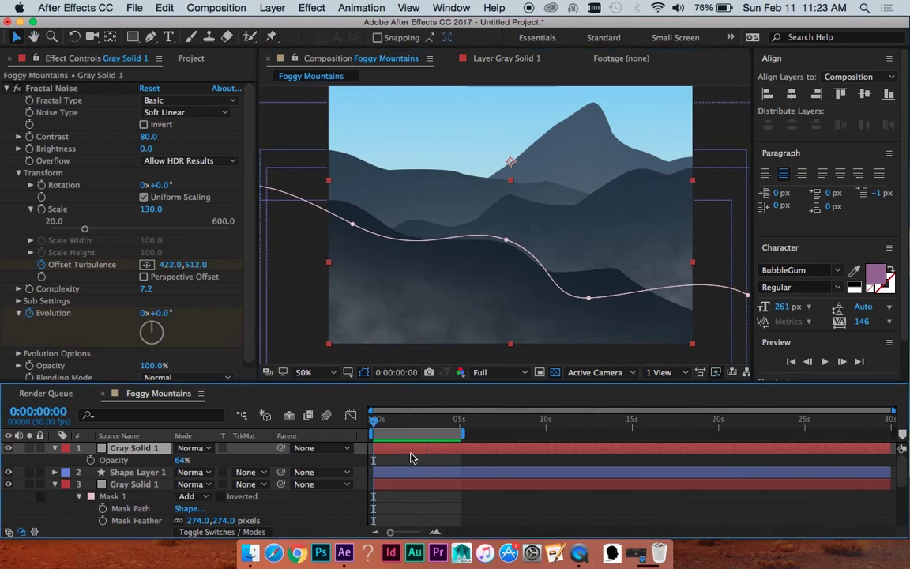
key(super+d)
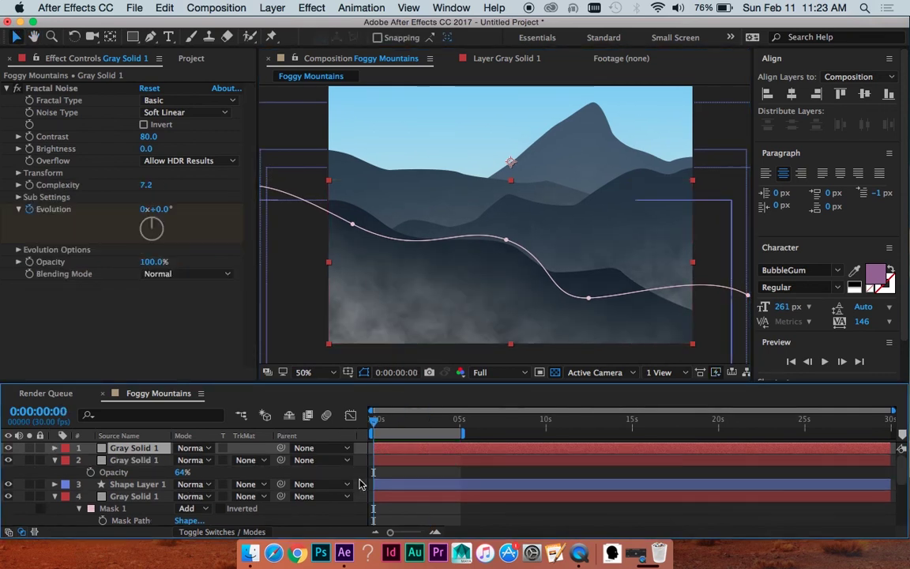
- Set the opacity of both front fog layers, the original and its duplicate, to 52%
click(401, 460)
shift+click(400, 449)
key(u)
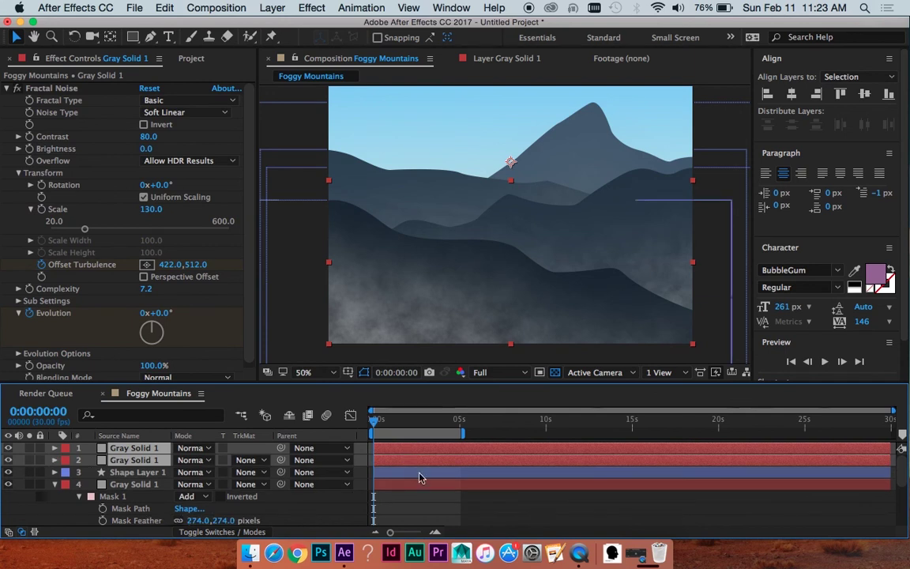
key(t)
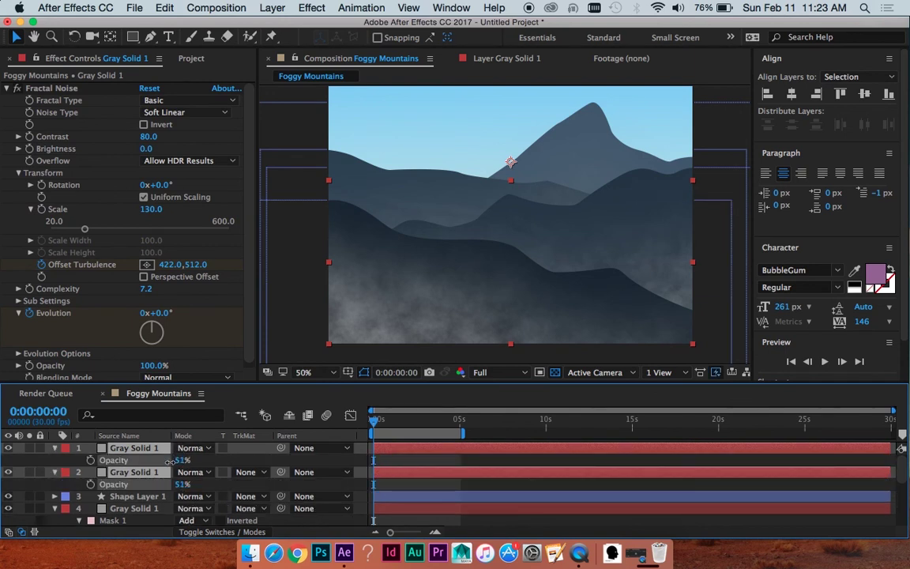
drag(168, 462, 180, 463)
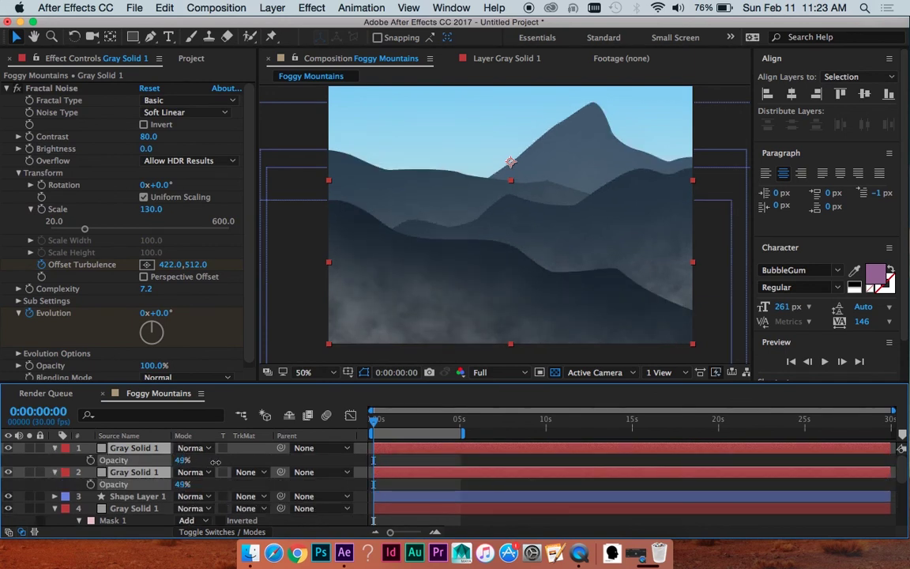
click(415, 463)
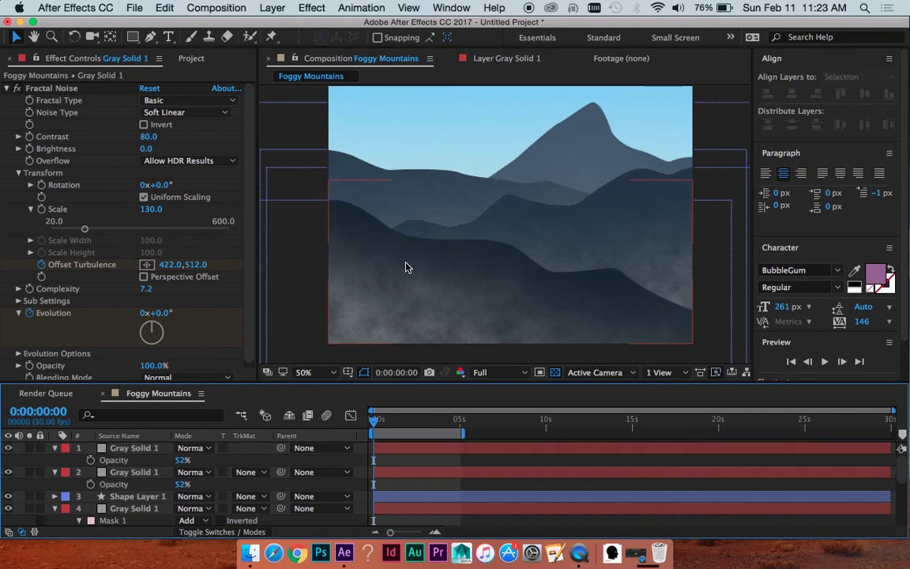
- For the topmost fog layer, set the 10-second Offset Turbulence keyframe to -199.0, 304.0 and the Fractal Noise Random Seed to 120
click(417, 447)
key(u)
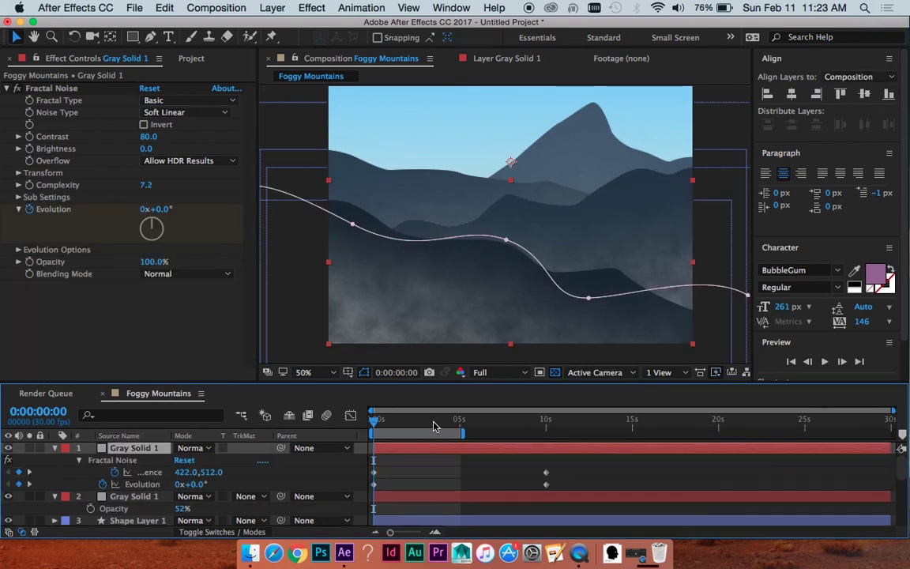
drag(433, 427, 544, 426)
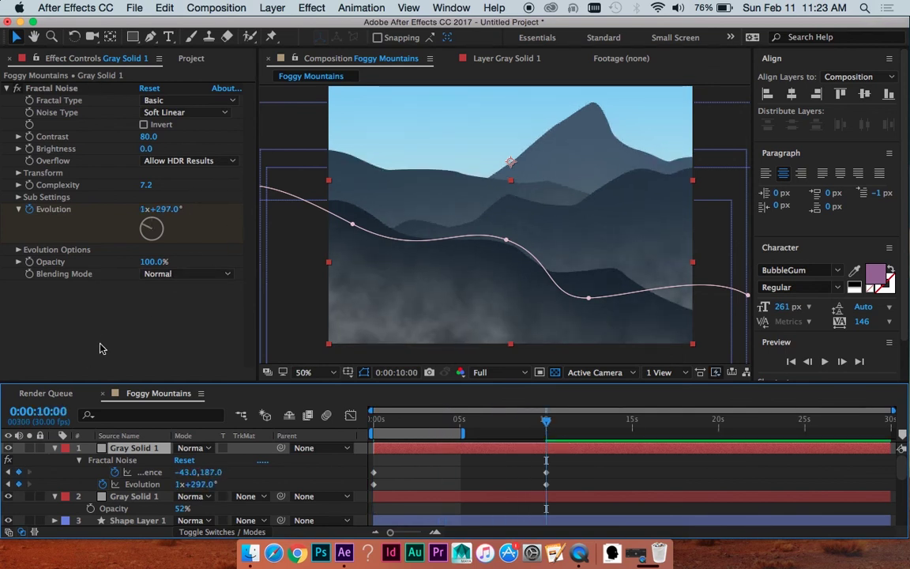
drag(184, 472, 90, 488)
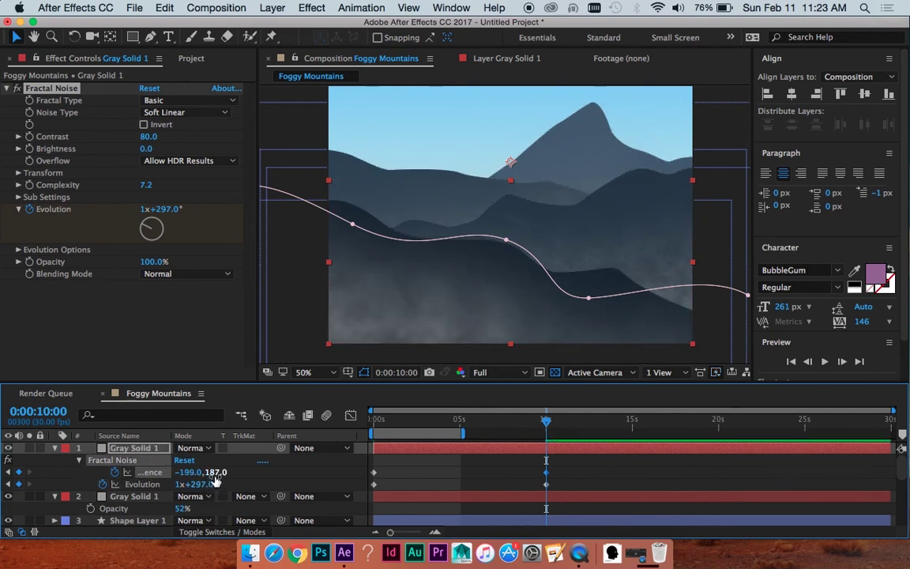
drag(212, 471, 303, 470)
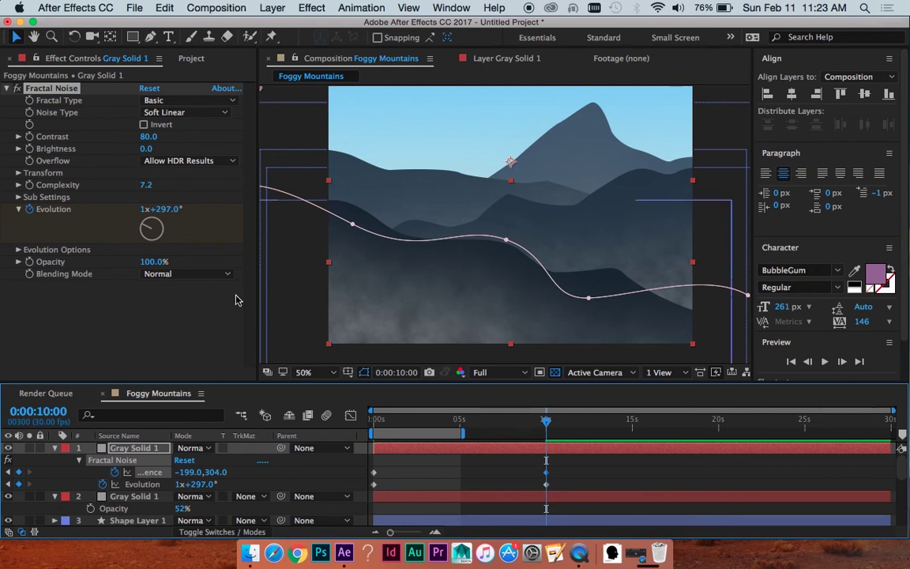
click(17, 250)
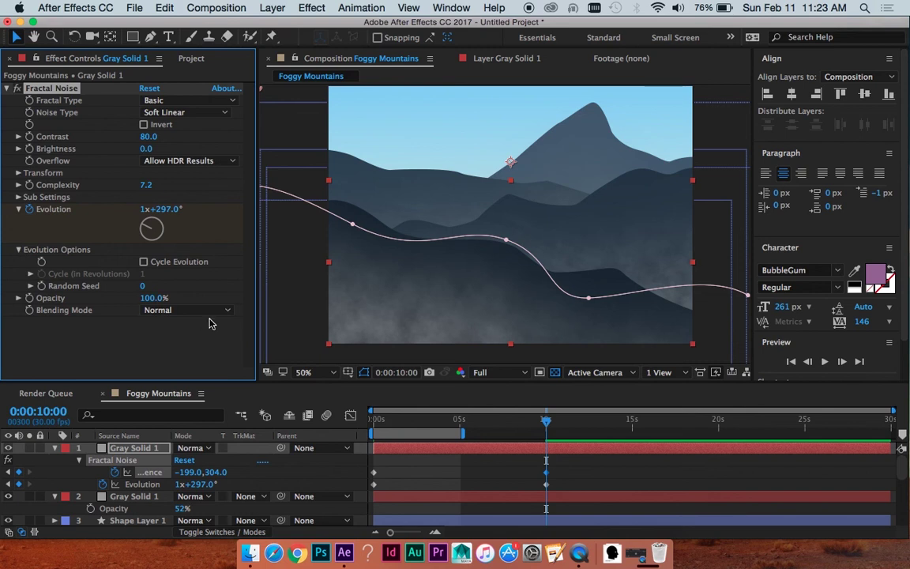
drag(142, 288, 211, 289)
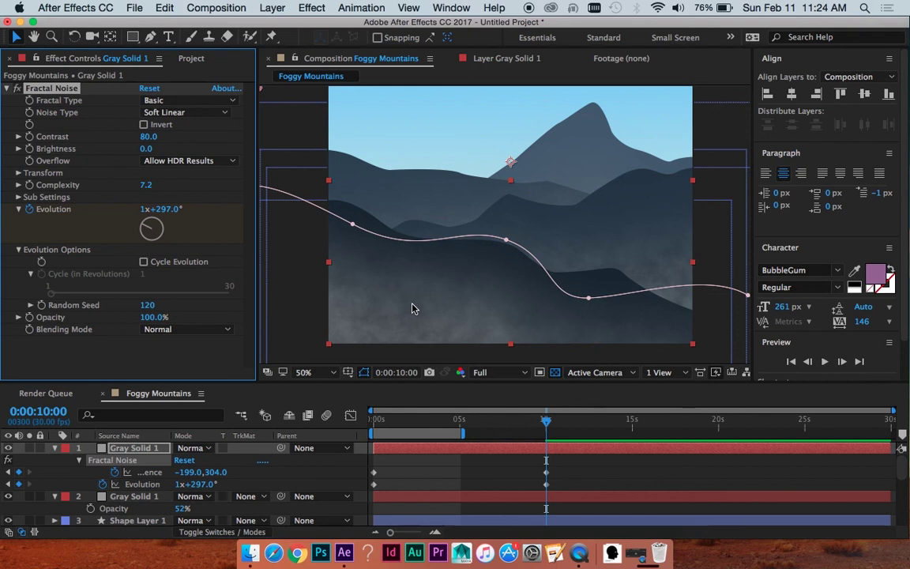
- Preview the overlapping front fog layers from near the start of the composition to check their combined motion
key(space)
drag(565, 308, 546, 280)
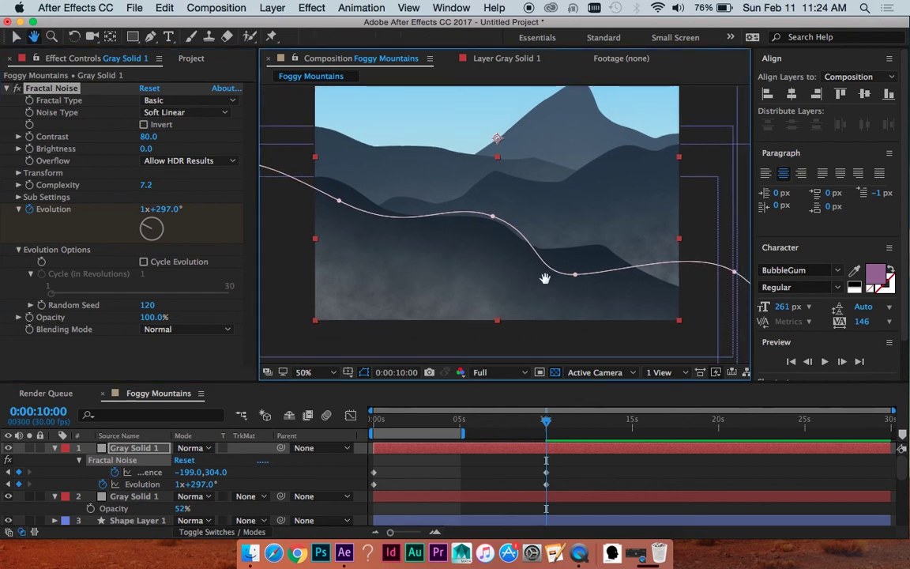
key(space)
drag(440, 422, 386, 423)
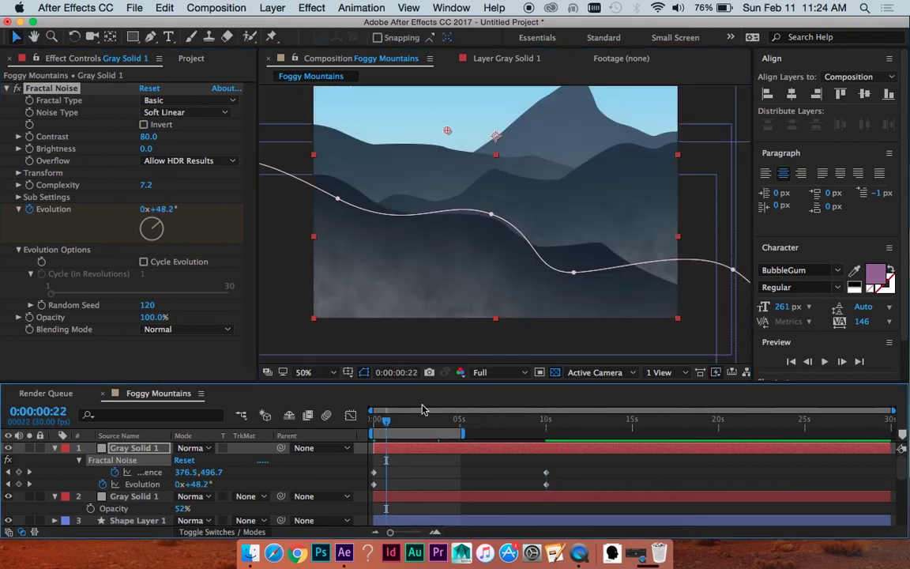
key(space)
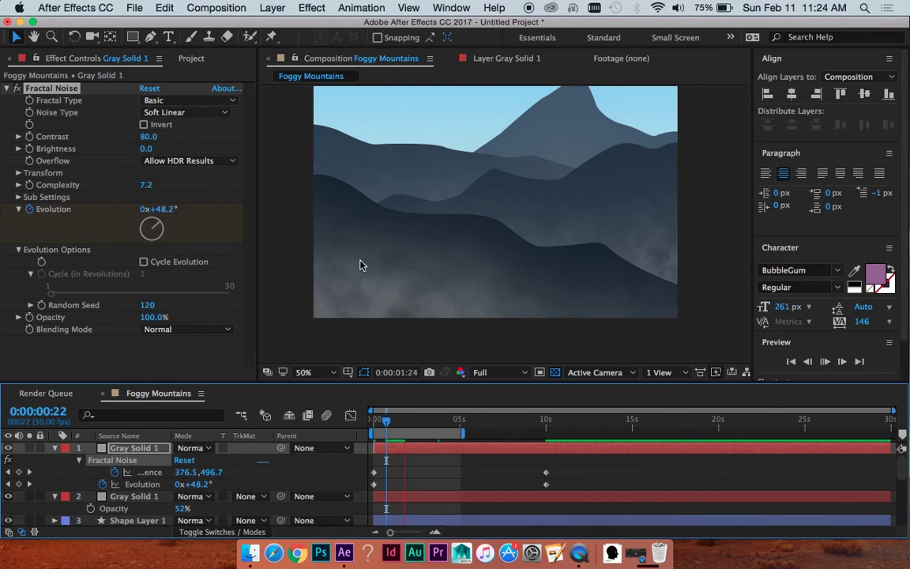
drag(387, 420, 385, 422)
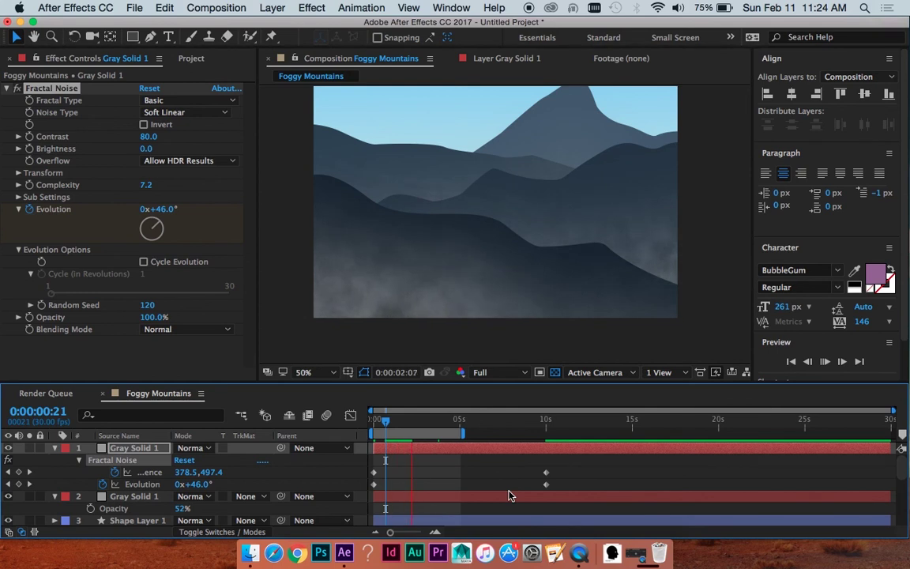
click(409, 425)
key(space)
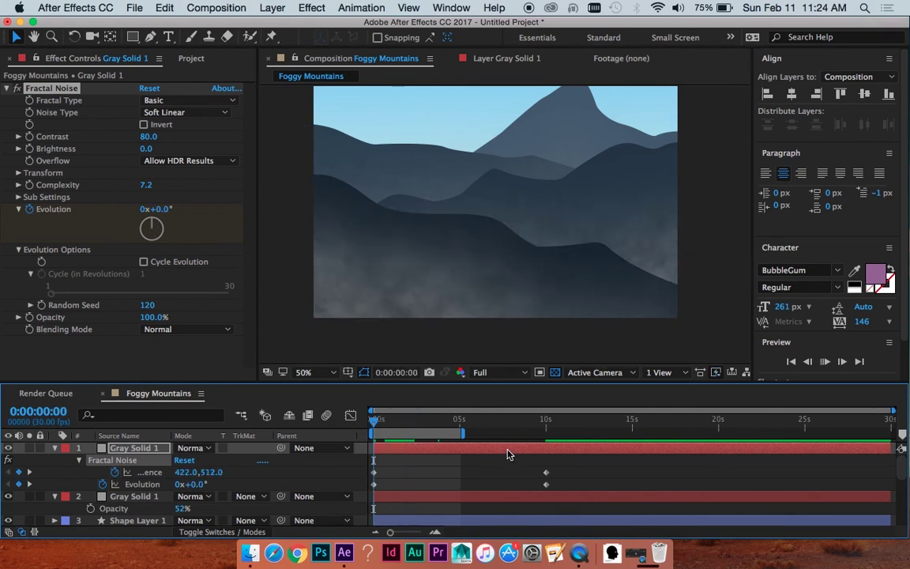
key(space)
- Reveal the second fog layer's keyframes and set its Offset Turbulence keyframe at 10 seconds to 197.0, 100.0
click(400, 495)
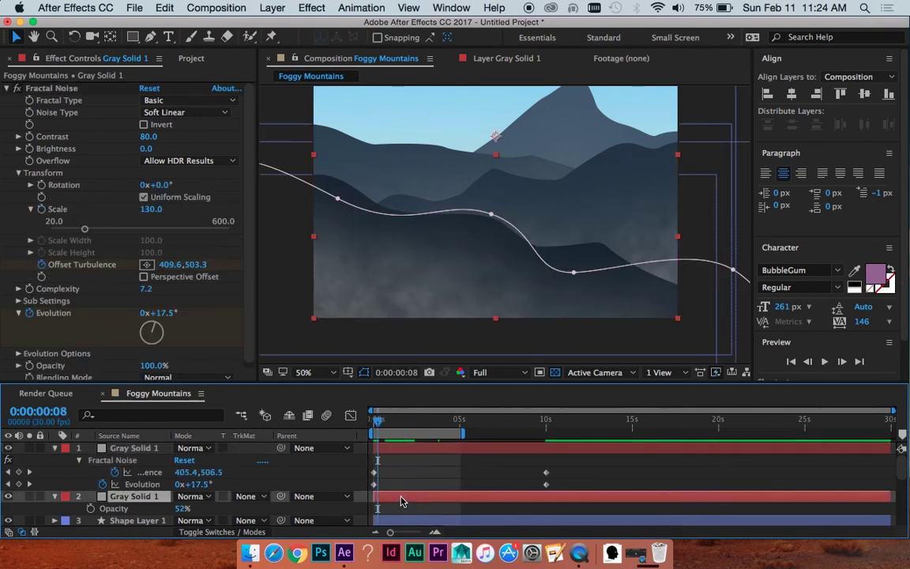
key(u)
click(546, 422)
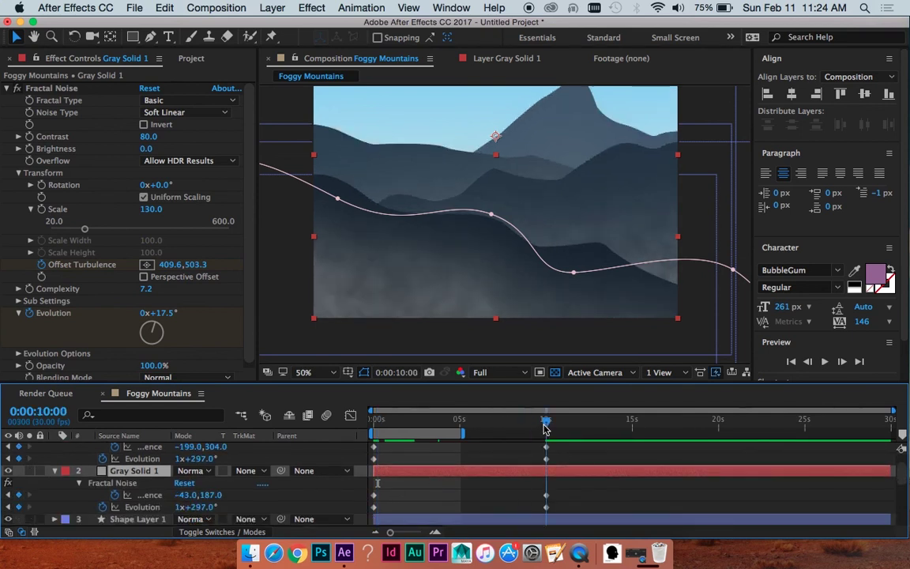
drag(210, 494, 322, 488)
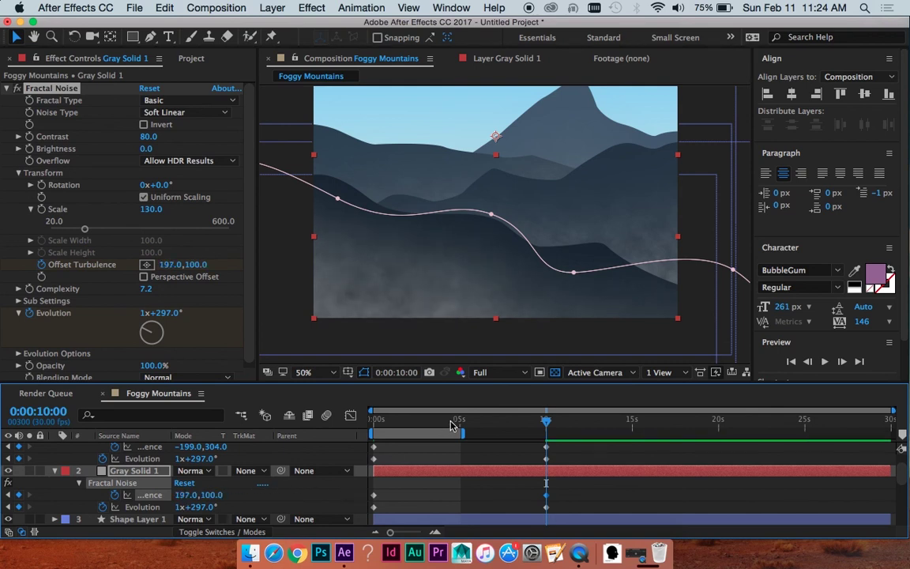
- Play back the foggy mountain animation with all layers deselected
key(Home)
click(577, 456)
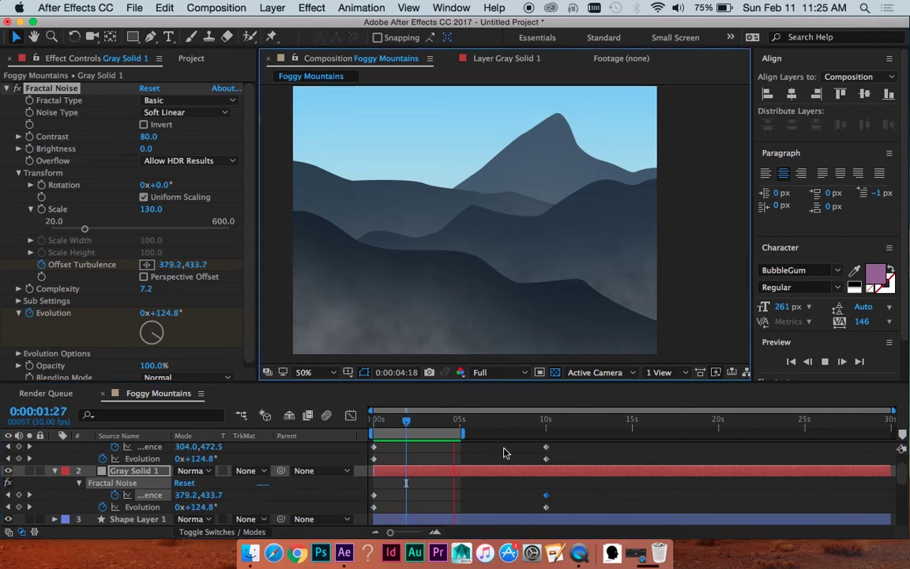
click(506, 453)
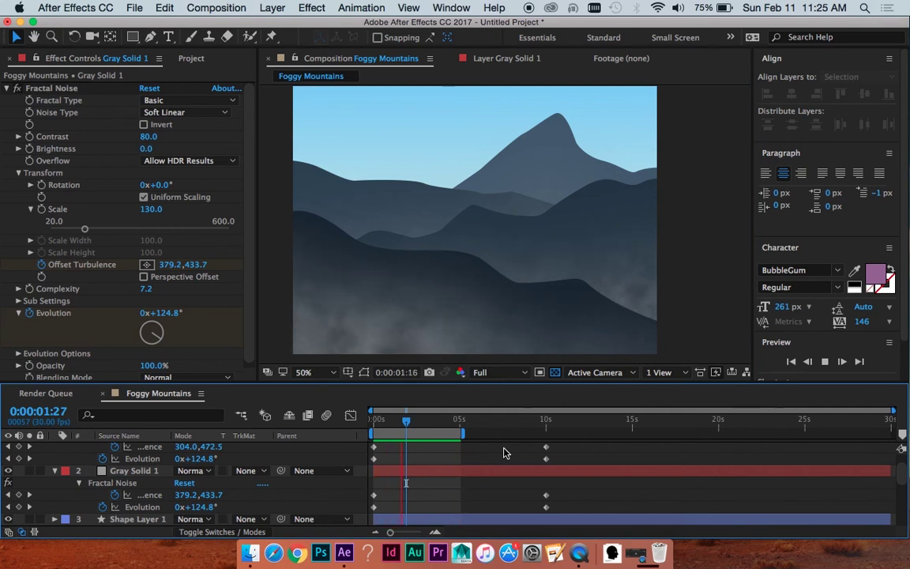